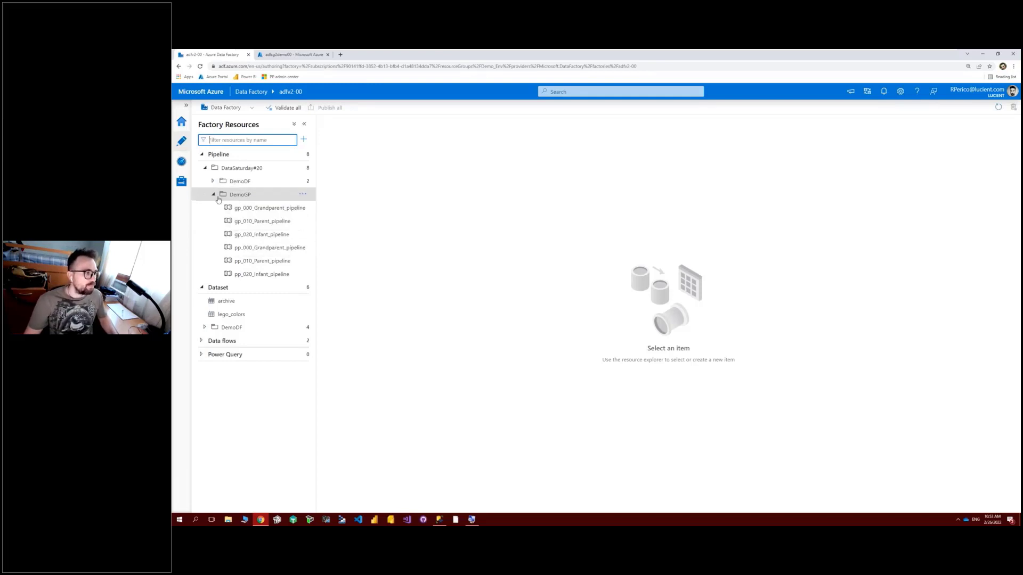
Step: Open the pp_000_Grandparent, pp_010_Parent and pp_020_Infant pipelines and review the activity and parameters in each
left_click(252, 249)
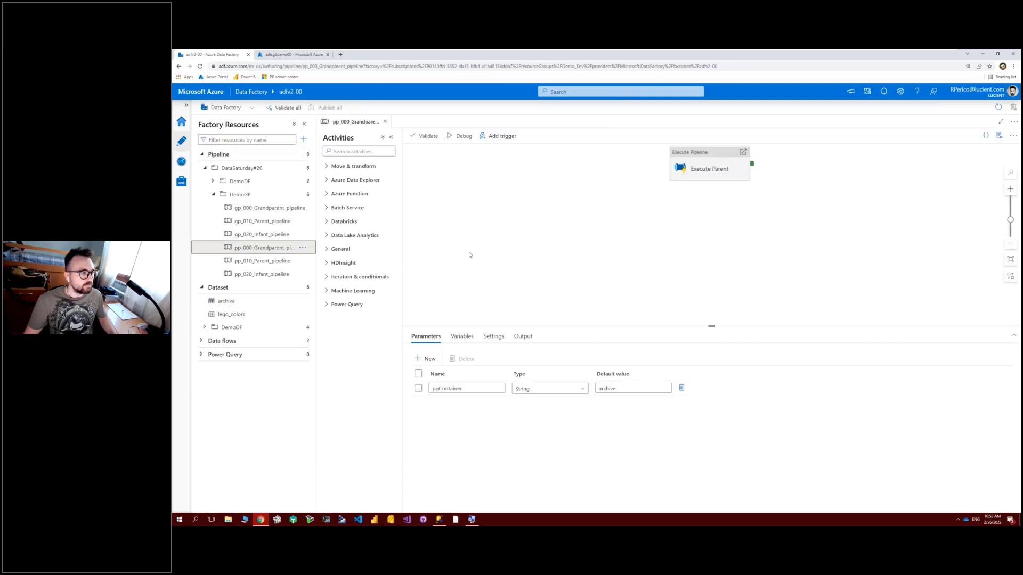
left_click(243, 265)
left_click(254, 274)
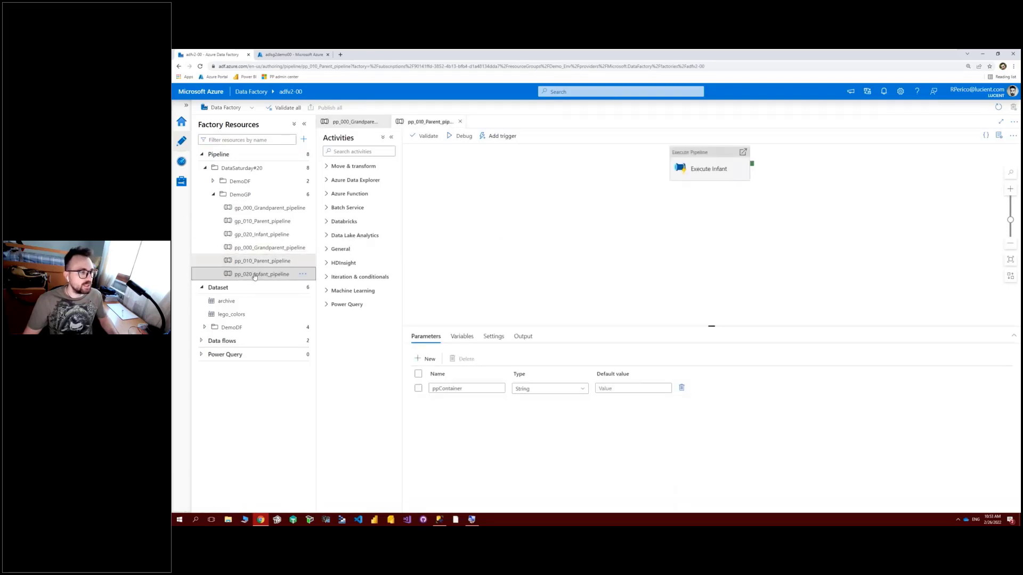
left_click(360, 124)
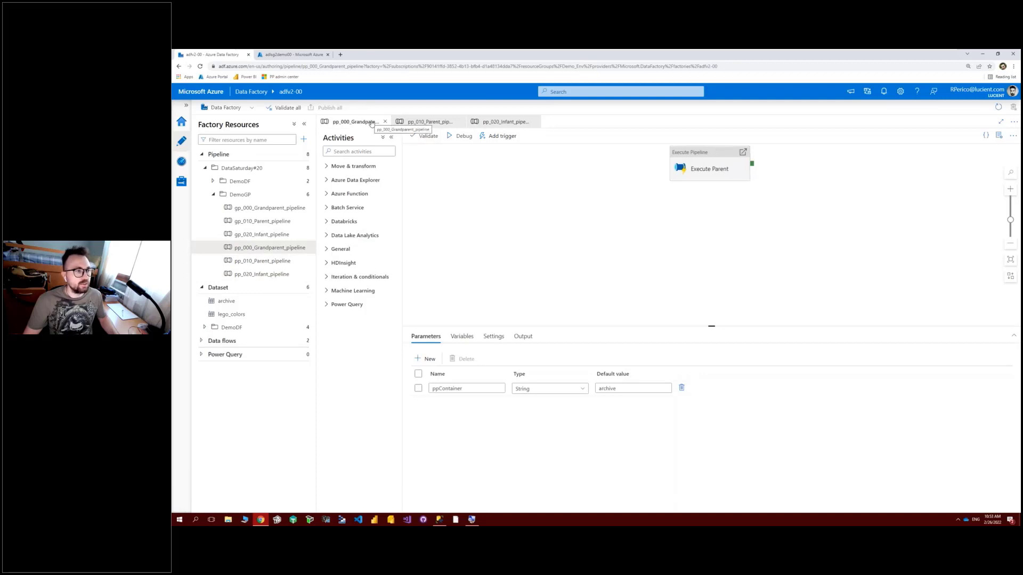
left_click(426, 123)
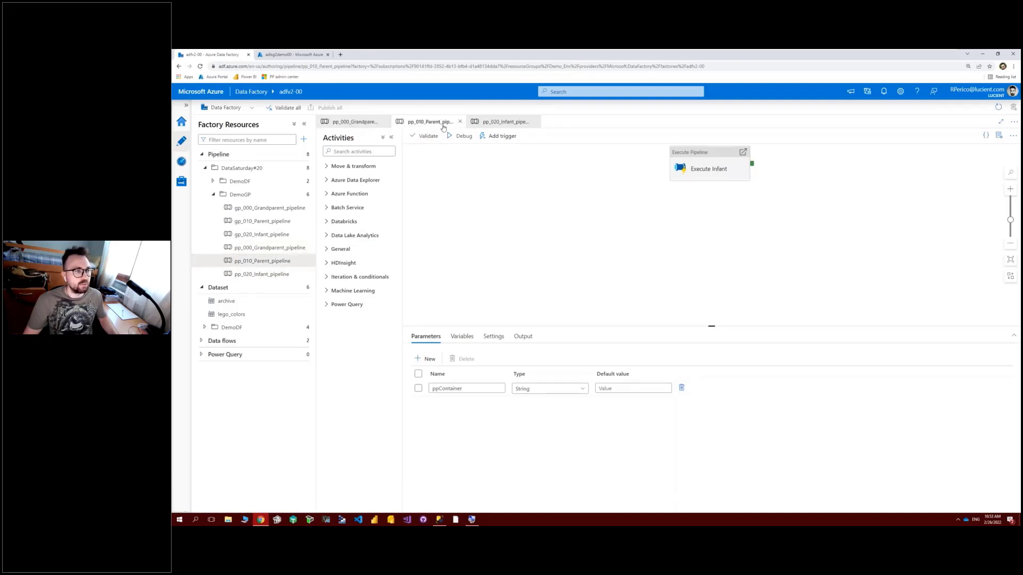
left_click(501, 124)
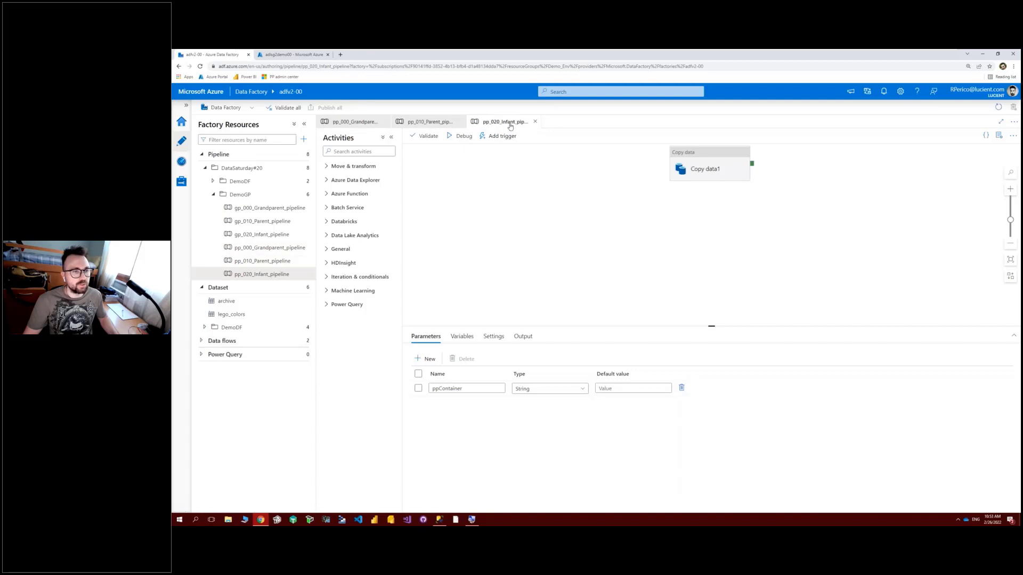
left_click(380, 124)
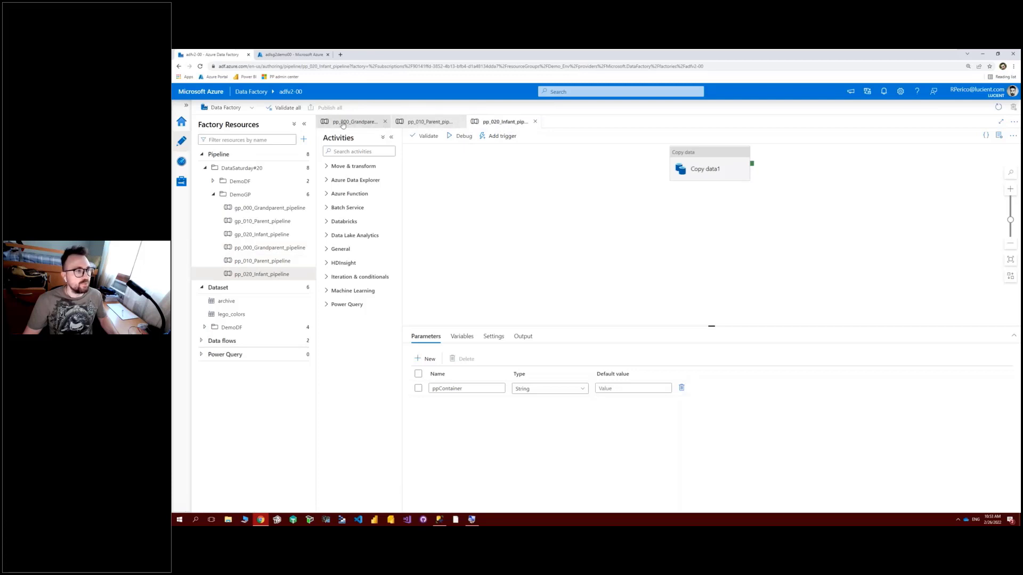
left_click(418, 124)
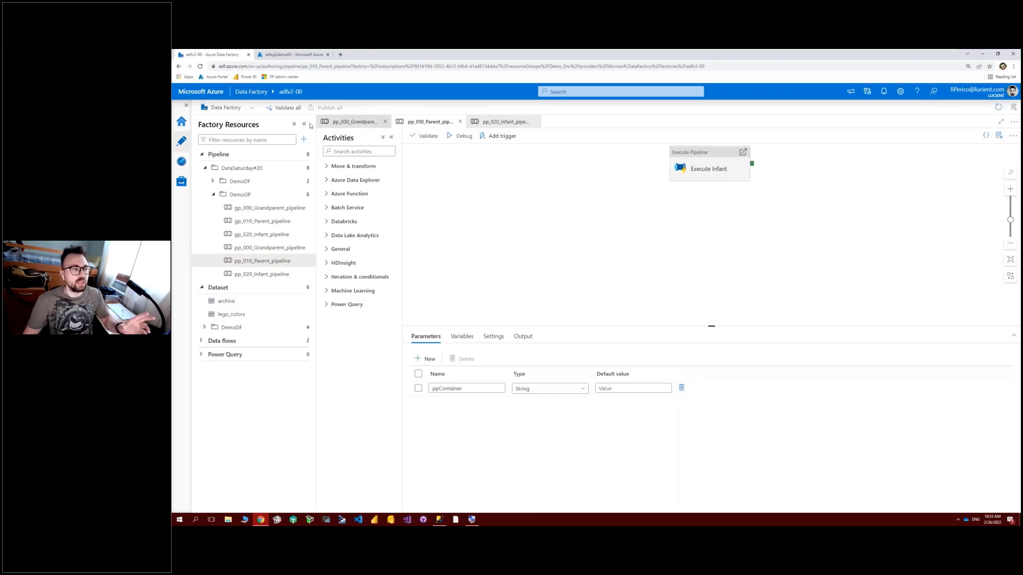
left_click(354, 122)
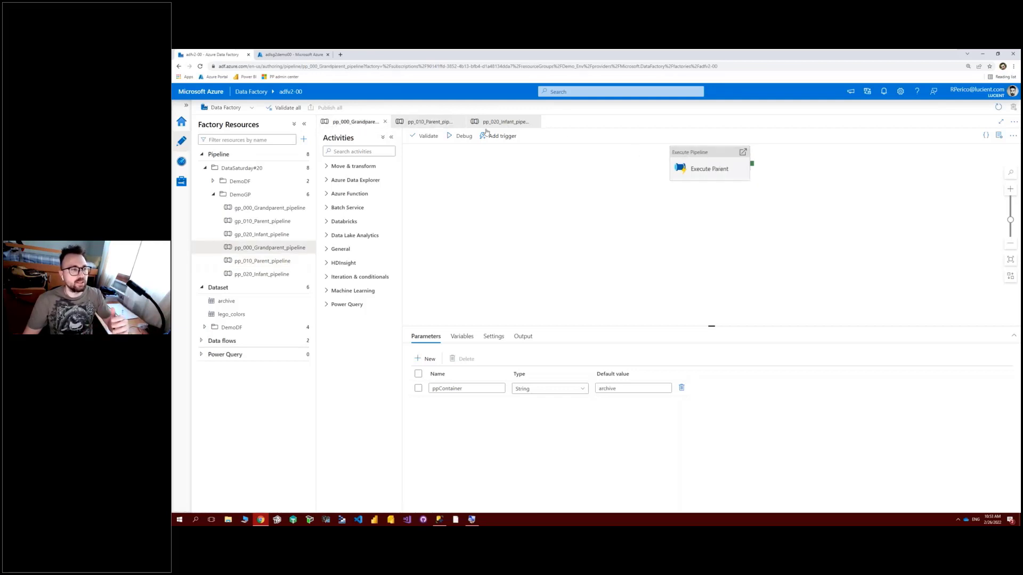
left_click(423, 122)
left_click(506, 123)
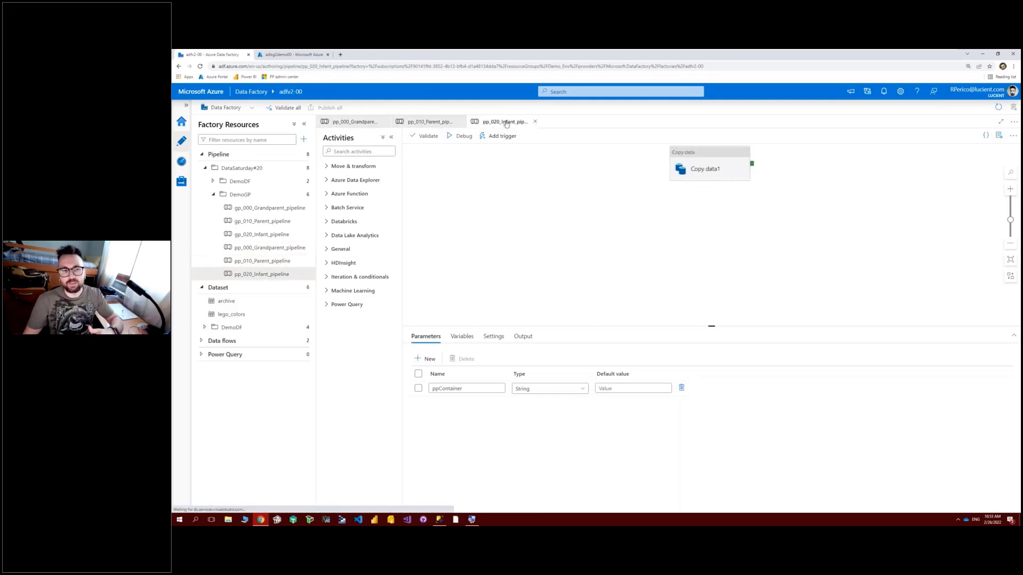
Step: Examine the source and sink settings of the Copy data1 activity in pp_020_Infant_pipeline, including the sink's dspContainer value
left_click(713, 169)
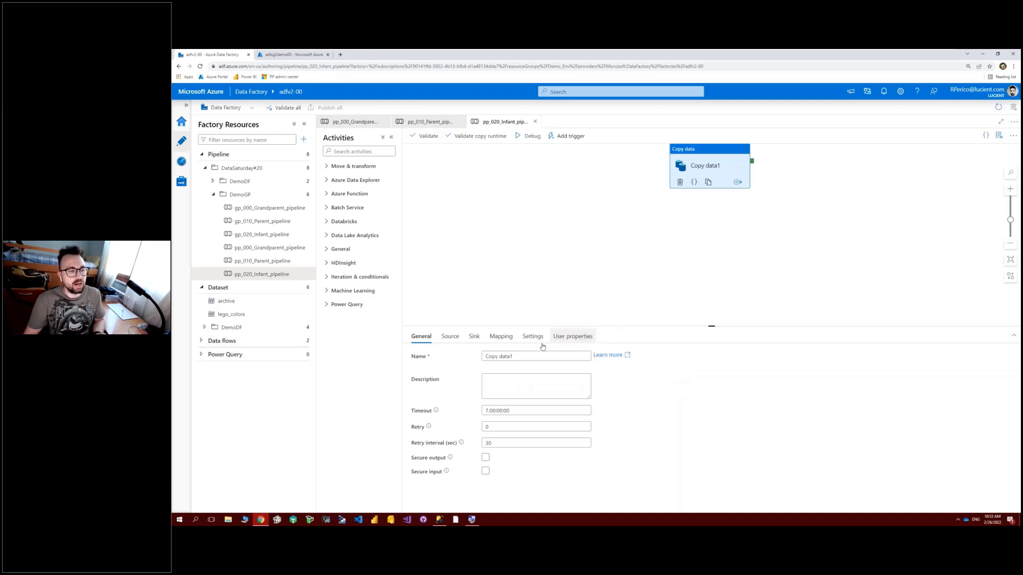
left_click(448, 340)
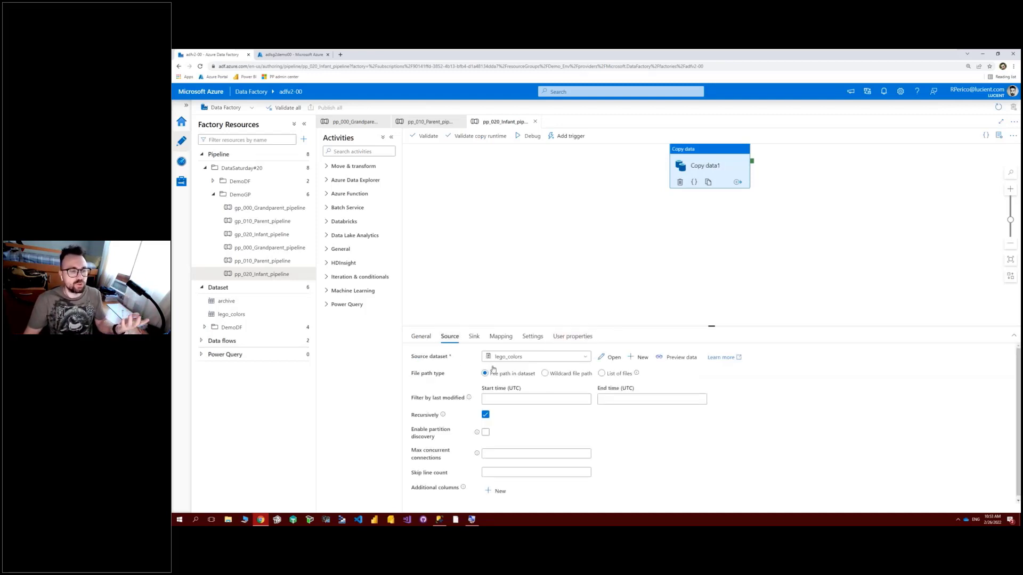
left_click(473, 337)
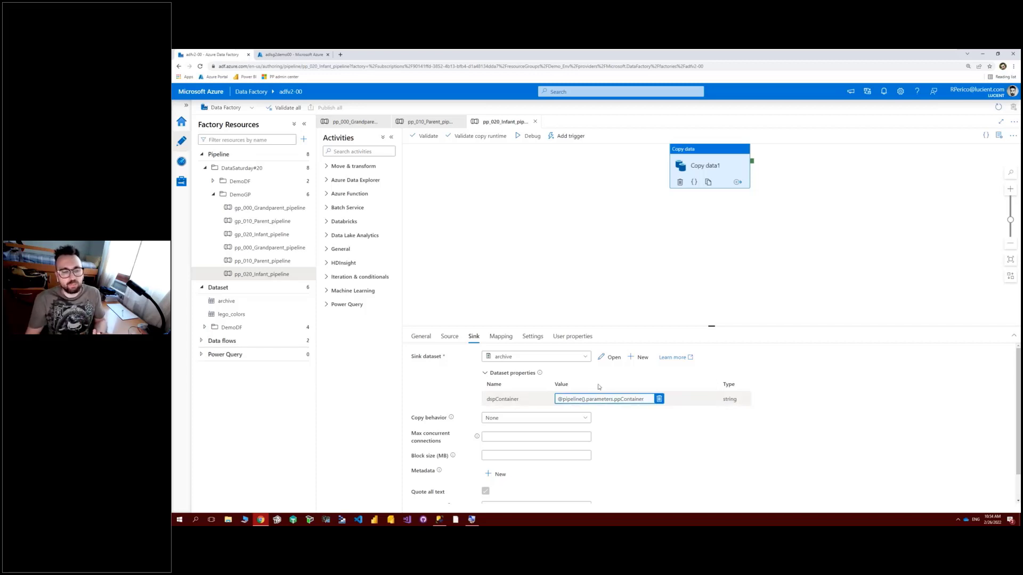
left_click(584, 400)
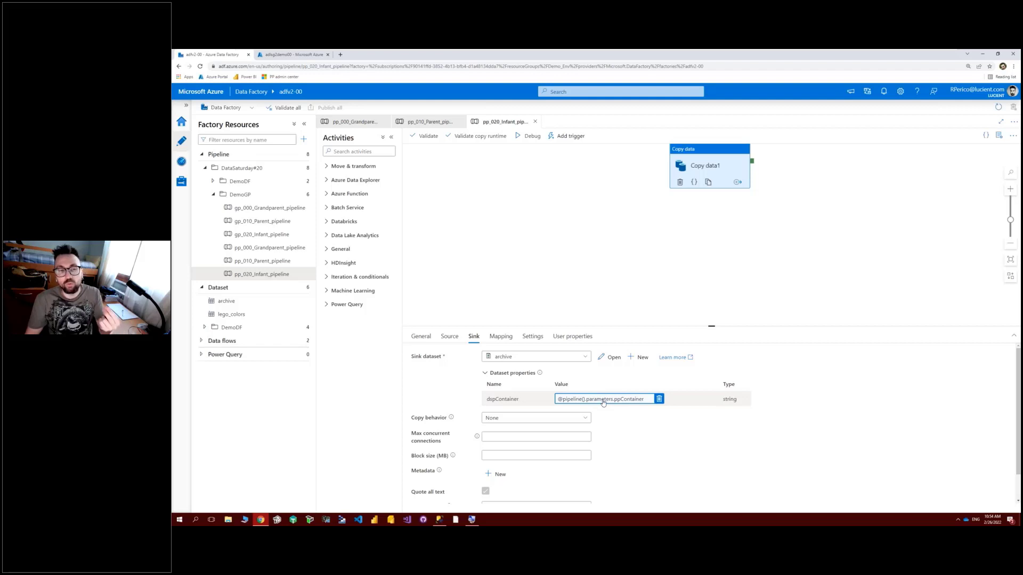
Step: Deselect the Copy data1 activity and inspect the infant pipeline's own settings, variables and ppContainer parameter
left_click(565, 309)
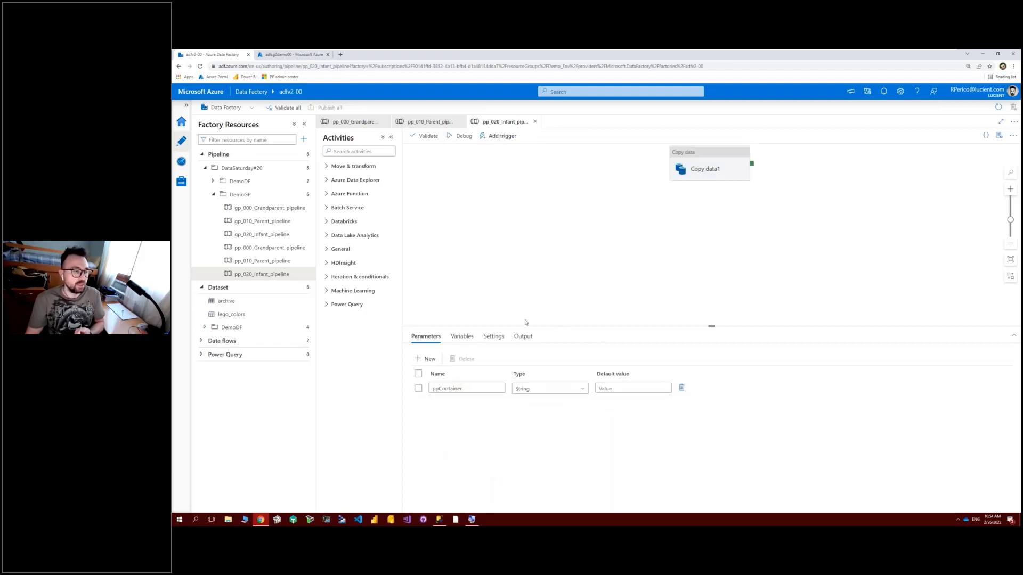
left_click(498, 335)
left_click(461, 336)
left_click(438, 337)
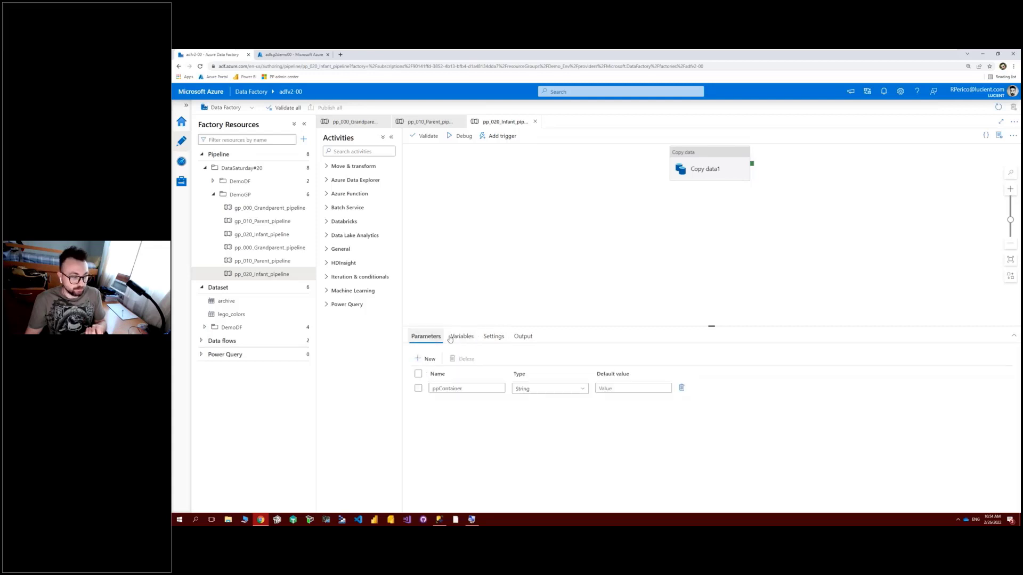
left_click(462, 389)
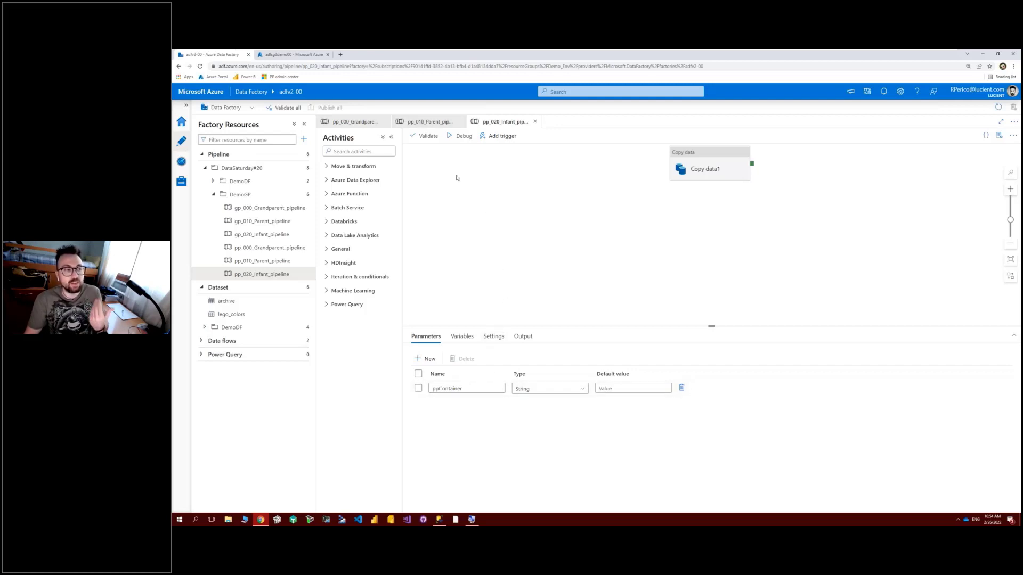
Step: Check the ppContainer parameter in the parent pipeline and its default value in the grandparent pipeline
left_click(435, 123)
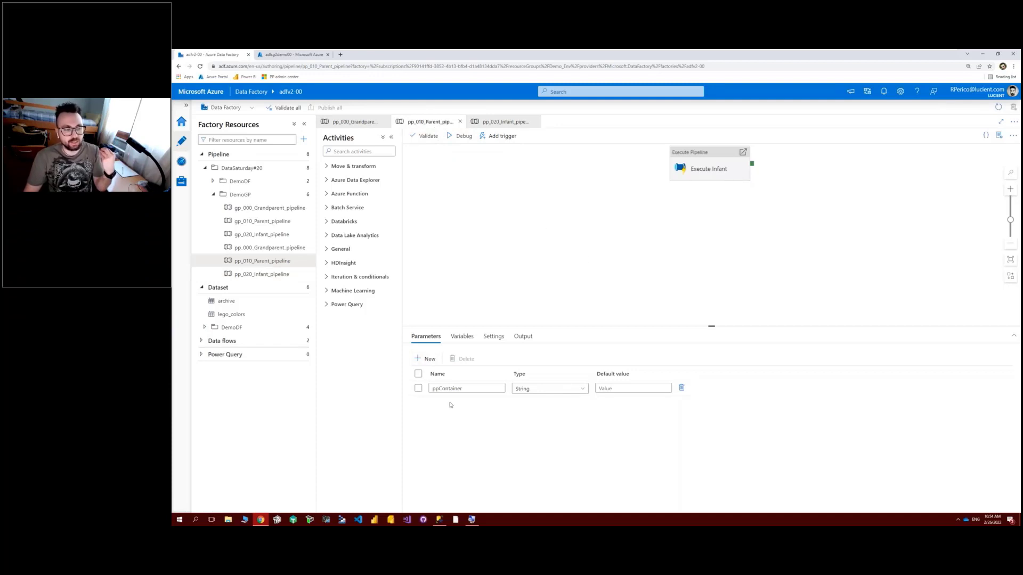
left_click(361, 122)
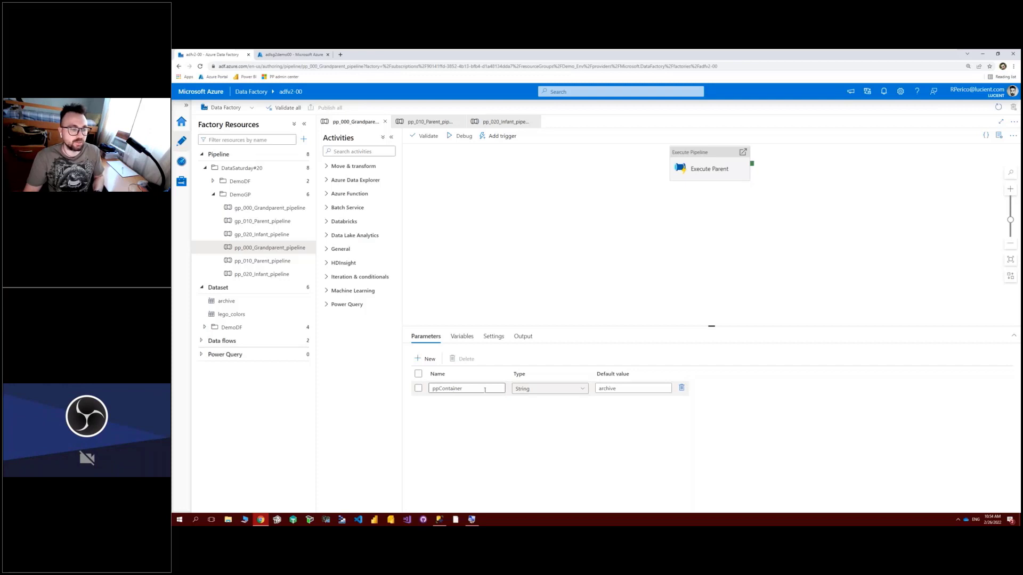
left_click(609, 388)
double_click(610, 388)
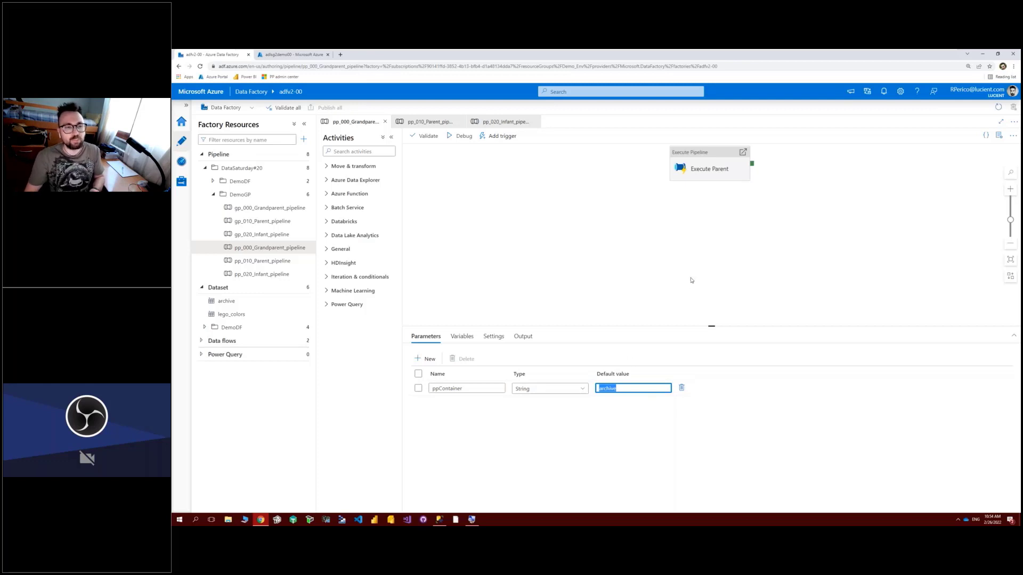
Step: Inspect the ppContainer value passed on by the Execute Parent activity and by the Execute Infant activity in pp_010_Parent_pipeline
left_click(693, 173)
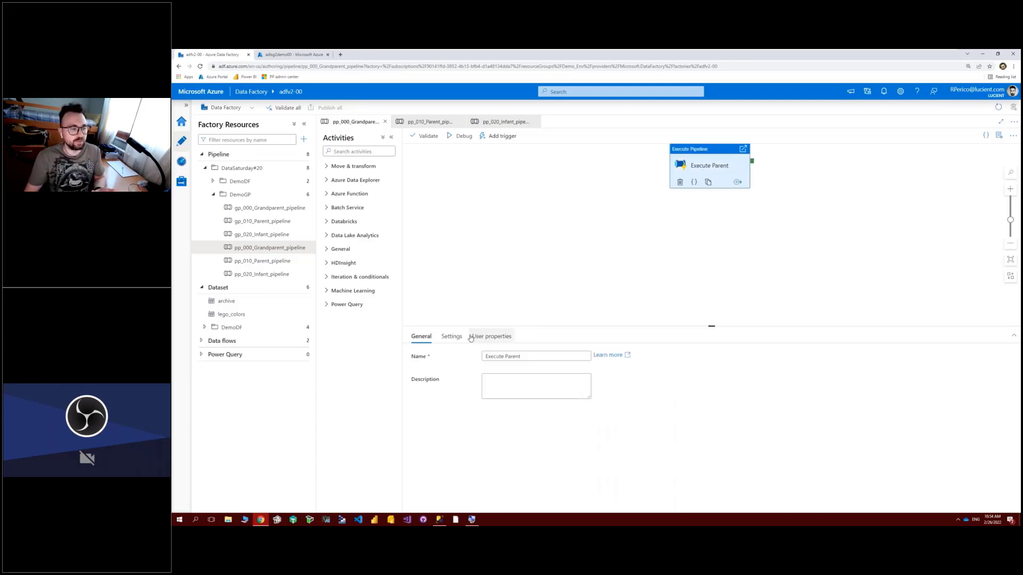
left_click(451, 336)
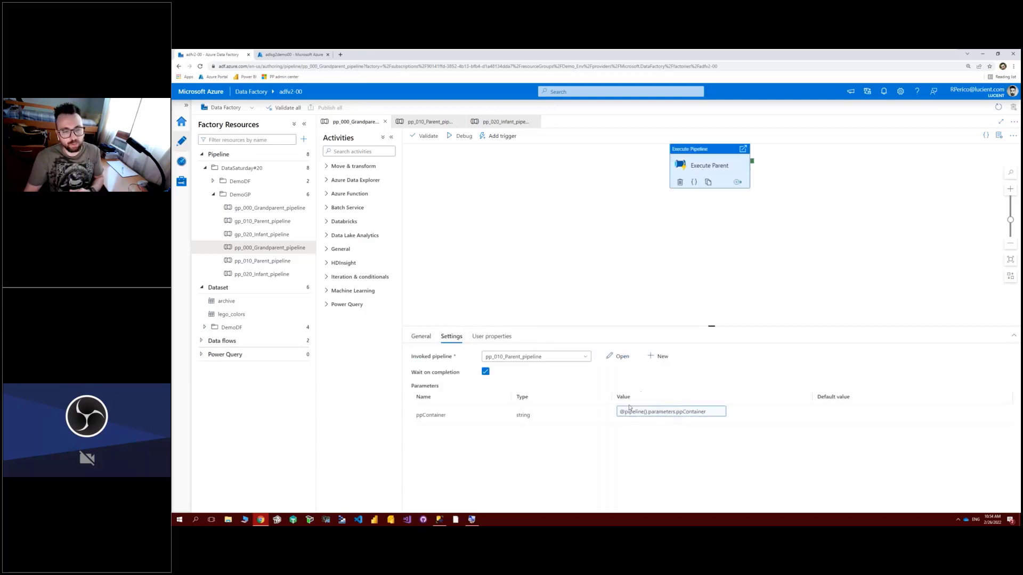
left_click(424, 123)
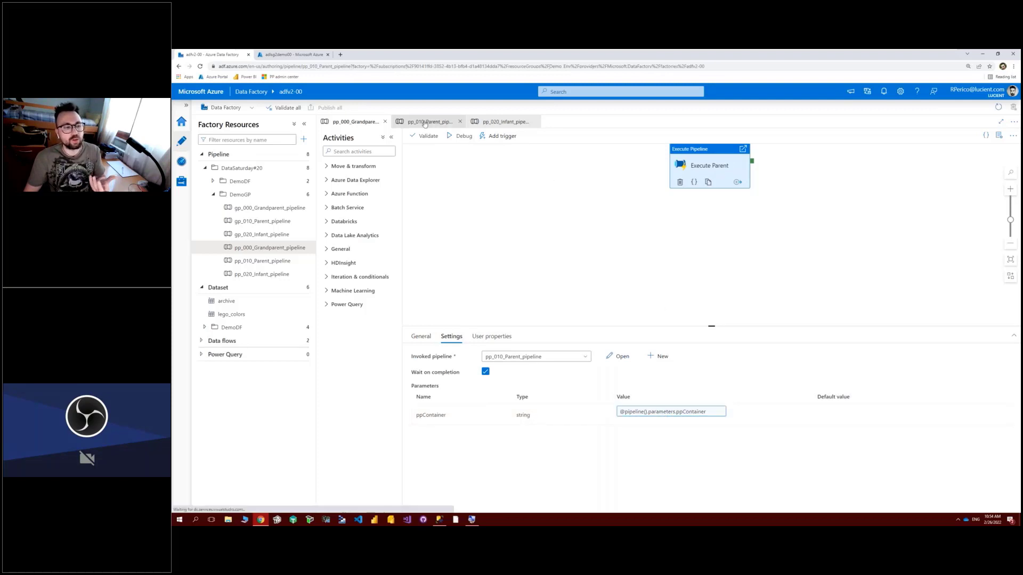
left_click(687, 174)
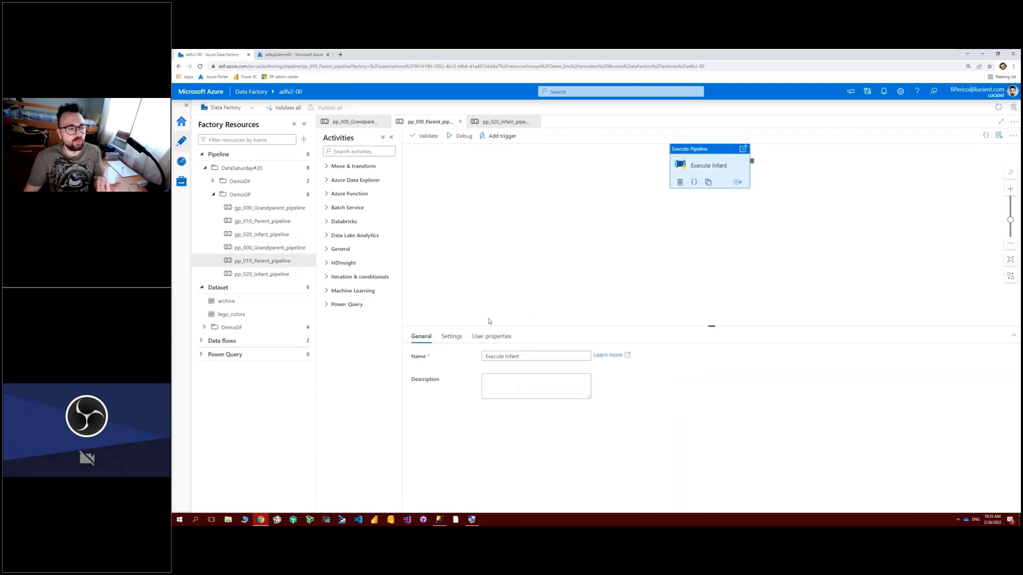
left_click(451, 336)
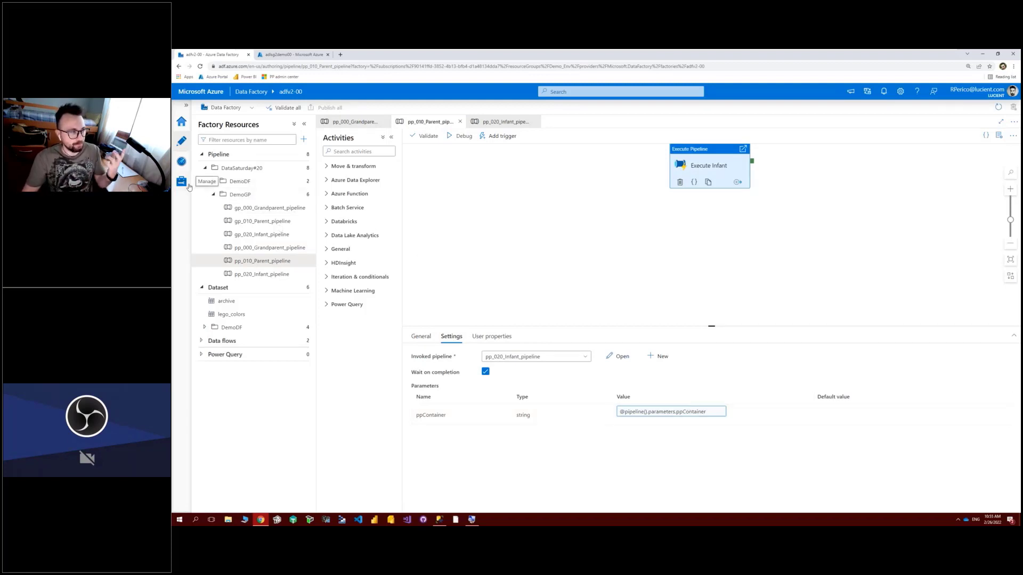
Step: View the factory's global parameters and the data types offered for a new one, without creating it
left_click(188, 186)
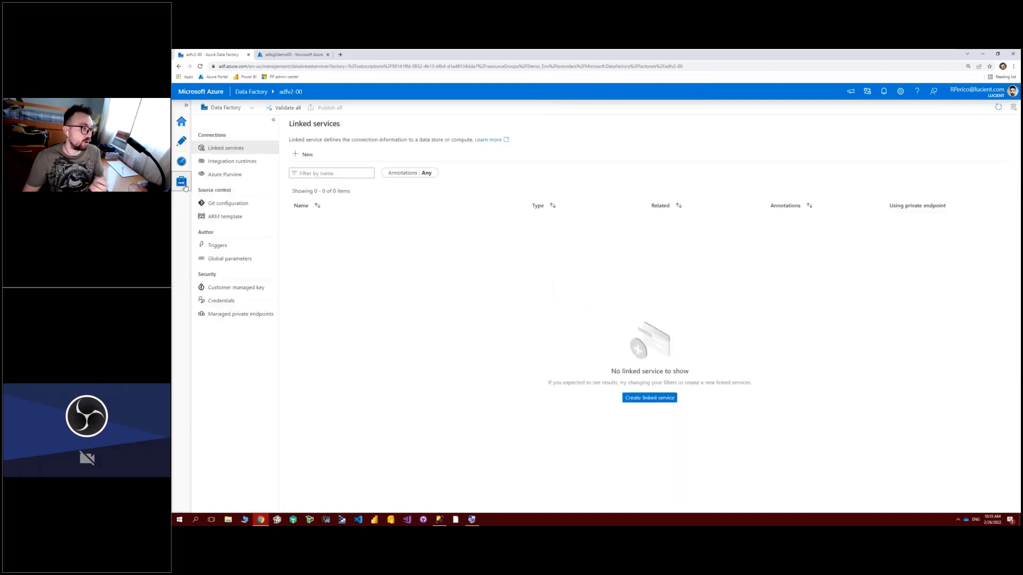
left_click(232, 258)
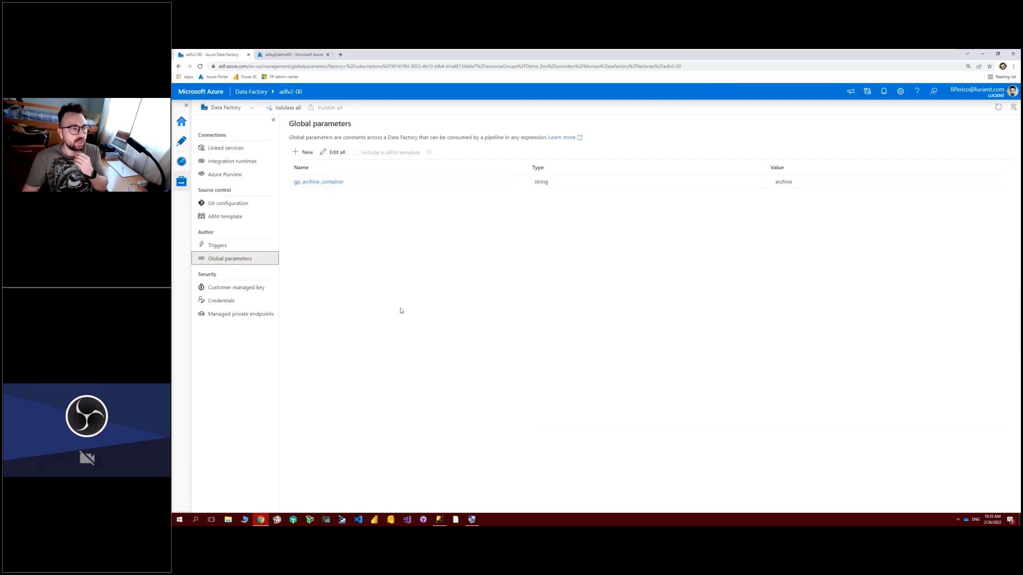
left_click(305, 153)
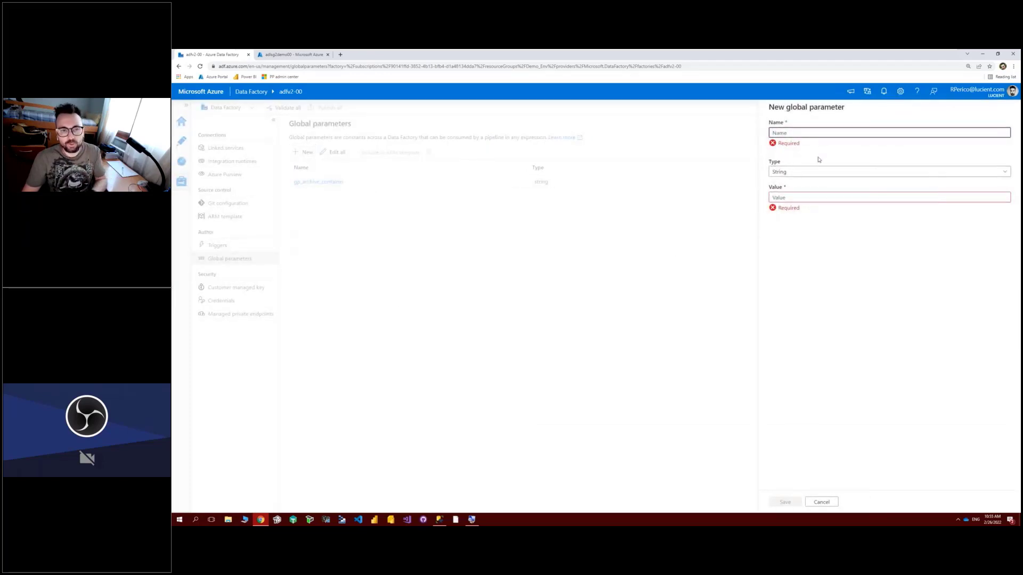
left_click(789, 171)
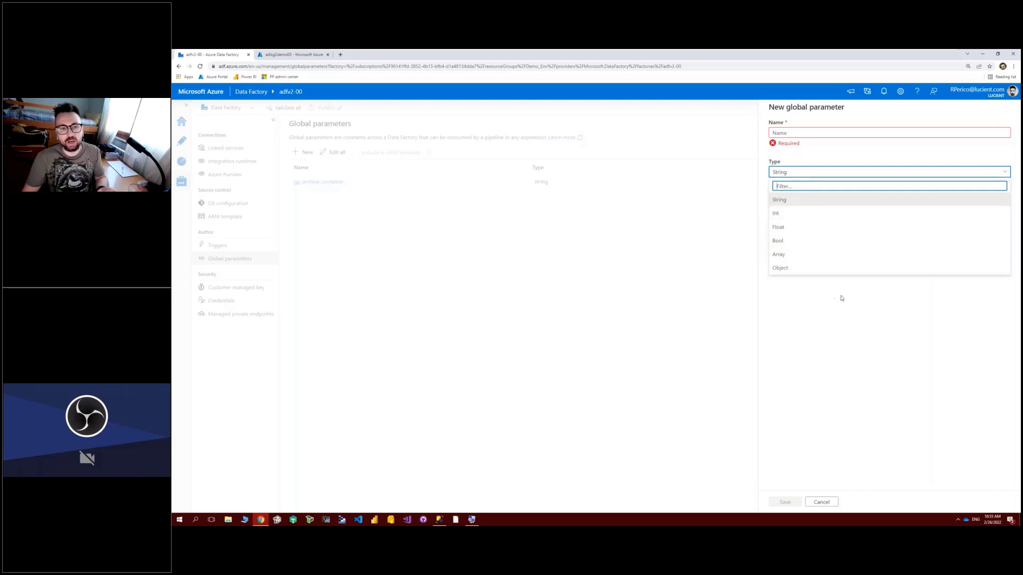
left_click(864, 409)
left_click(822, 502)
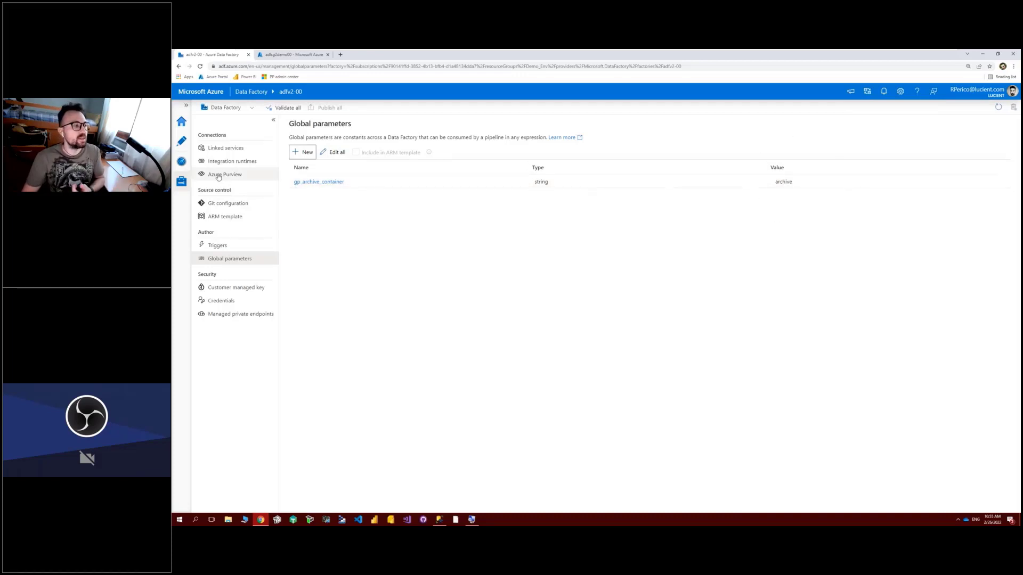
Step: Return to pipeline authoring and close the three open pp_ pipelines
left_click(181, 147)
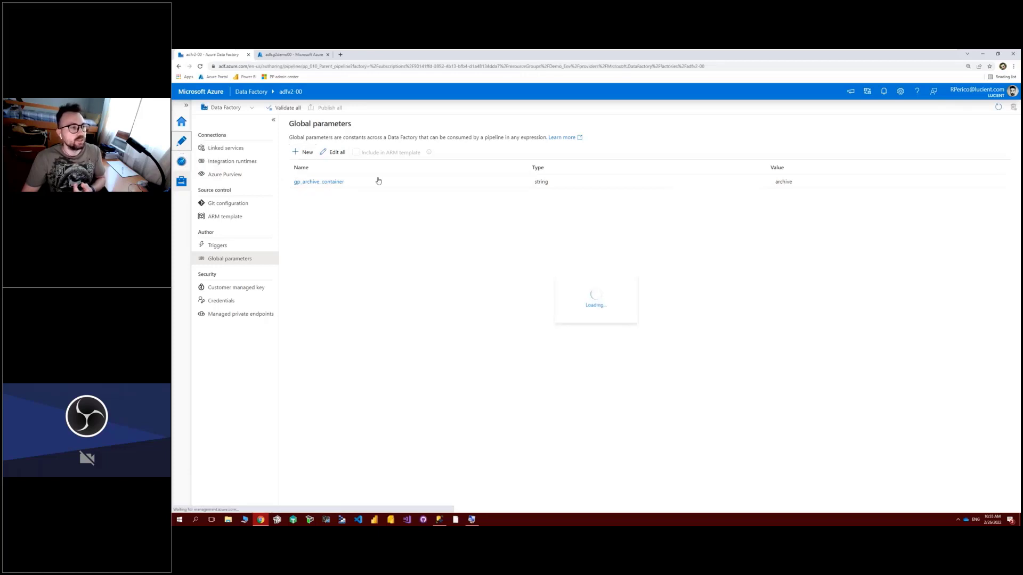
left_click(385, 122)
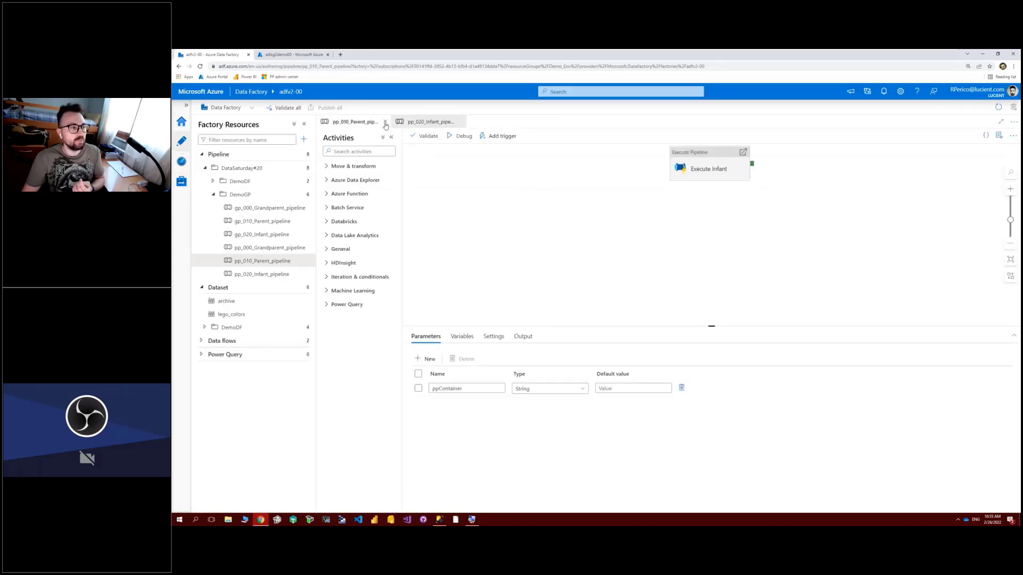
left_click(385, 122)
left_click(385, 122)
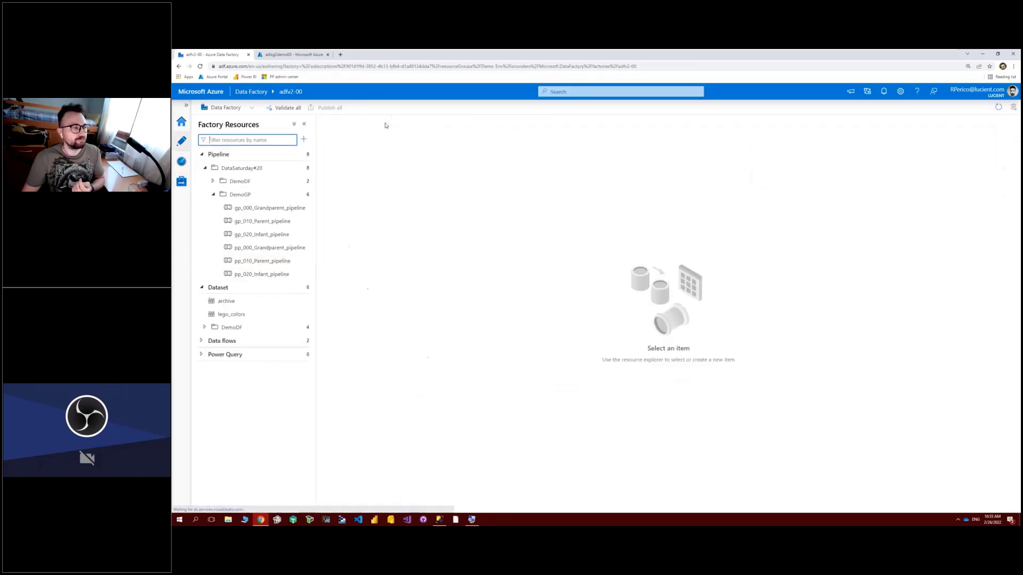
Step: Open the gp_000_Grandparent, gp_010_Parent and gp_020_Infant pipelines from the DemoGP folder and review the activity in each
left_click(249, 208)
left_click(267, 224)
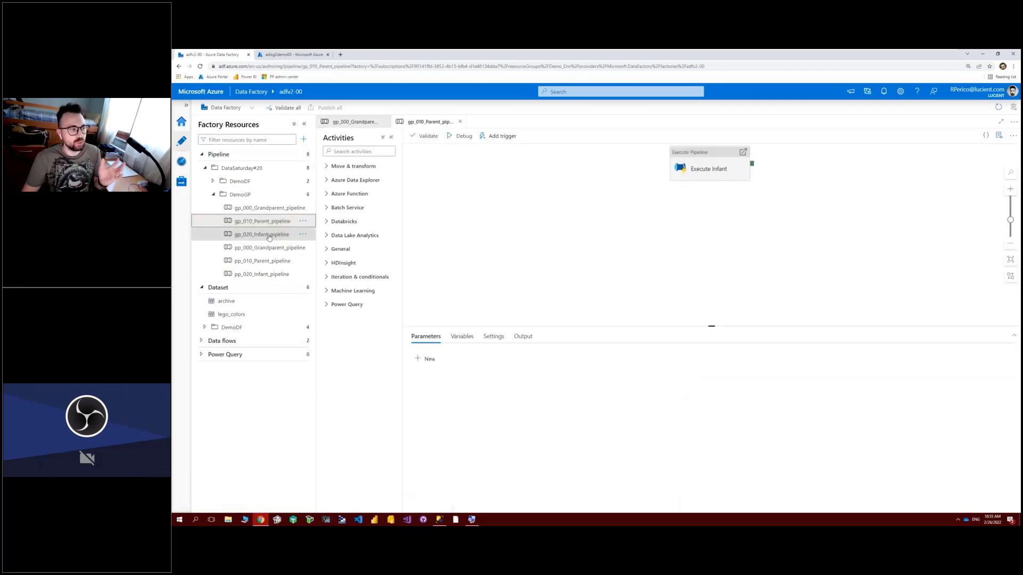
left_click(267, 235)
left_click(348, 122)
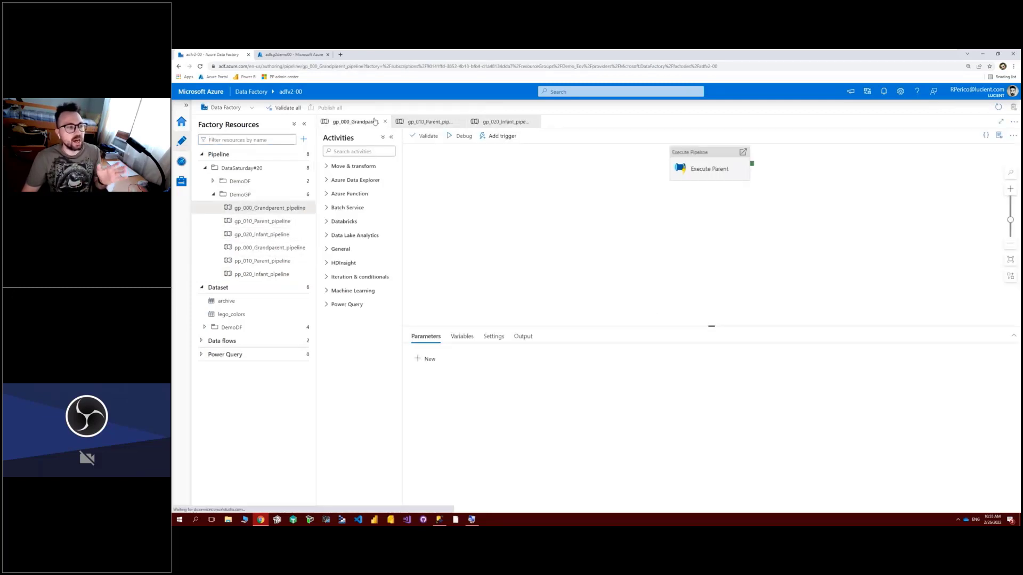
left_click(430, 122)
left_click(485, 123)
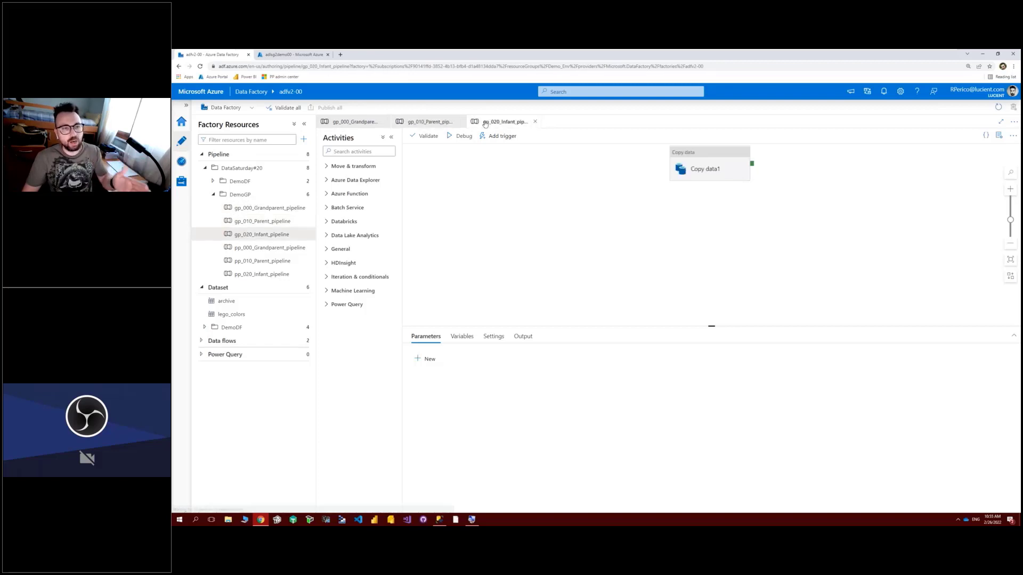
Step: Inspect the settings of the Execute Parent activity in gp_000_Grandparent_pipeline for parameters passed to the invoked pipeline
left_click(352, 122)
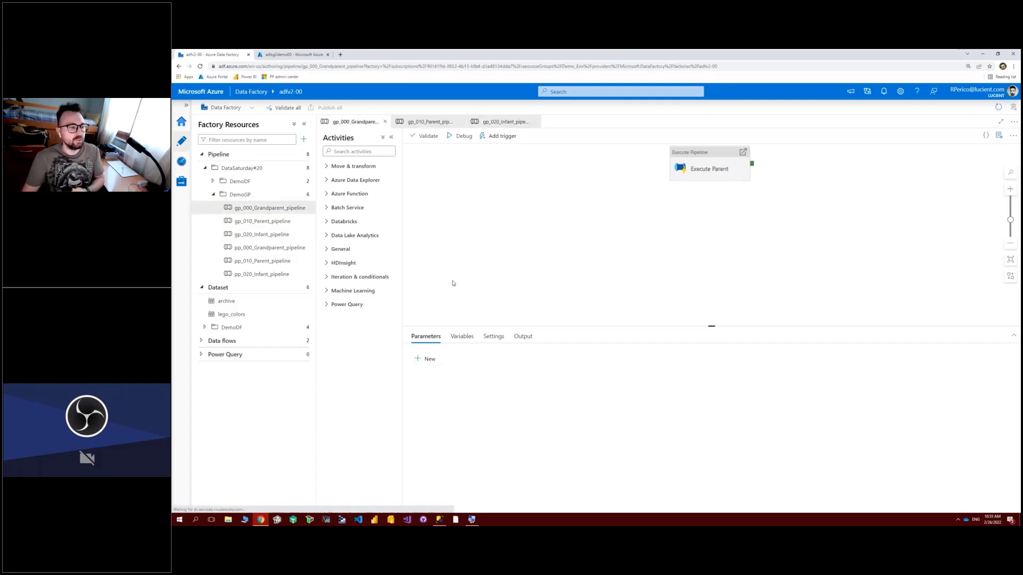
left_click(709, 168)
left_click(451, 337)
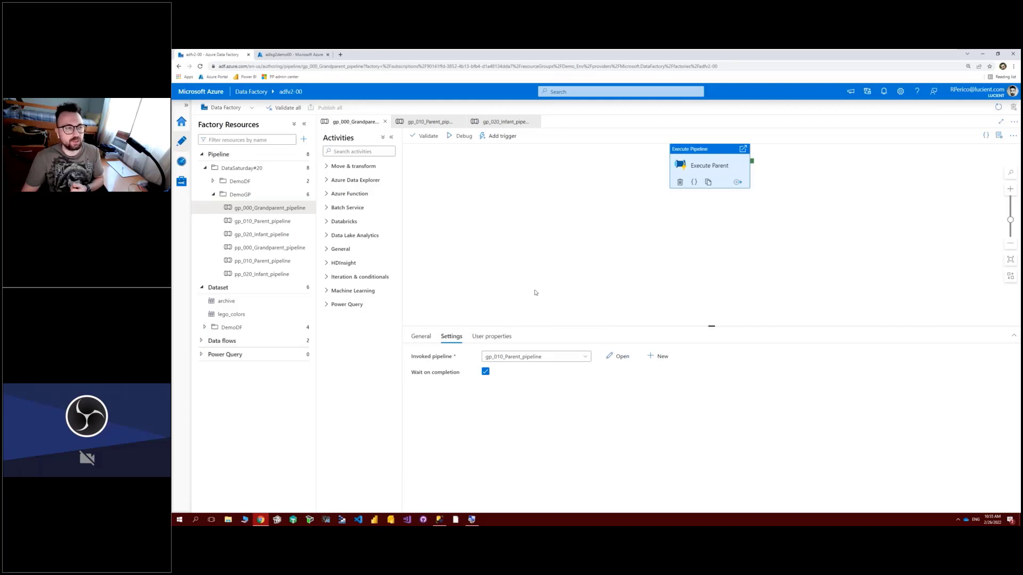
Step: Check gp_020_Infant_pipeline for pipeline-level parameters, variables and settings
left_click(487, 124)
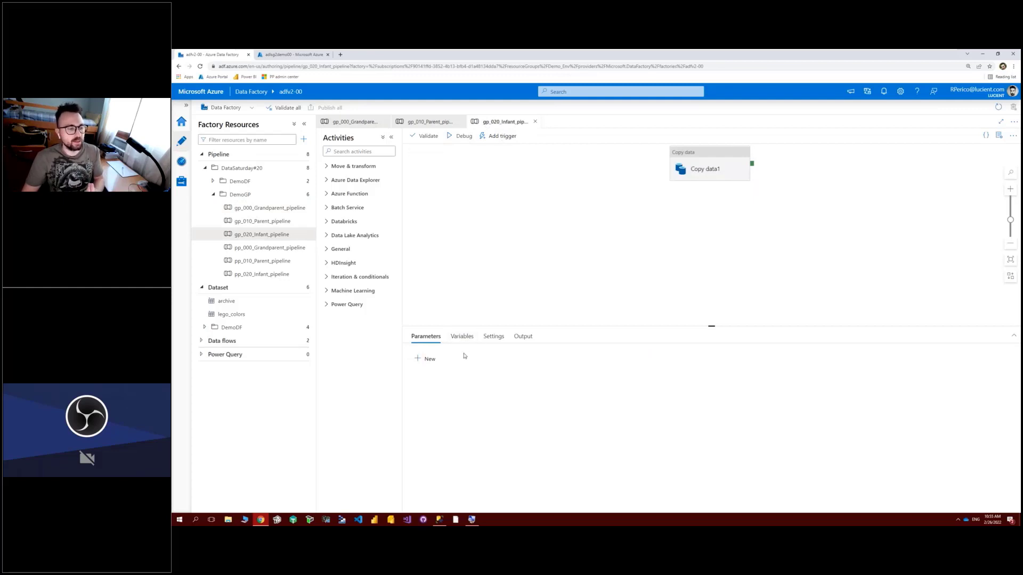
left_click(461, 336)
left_click(493, 337)
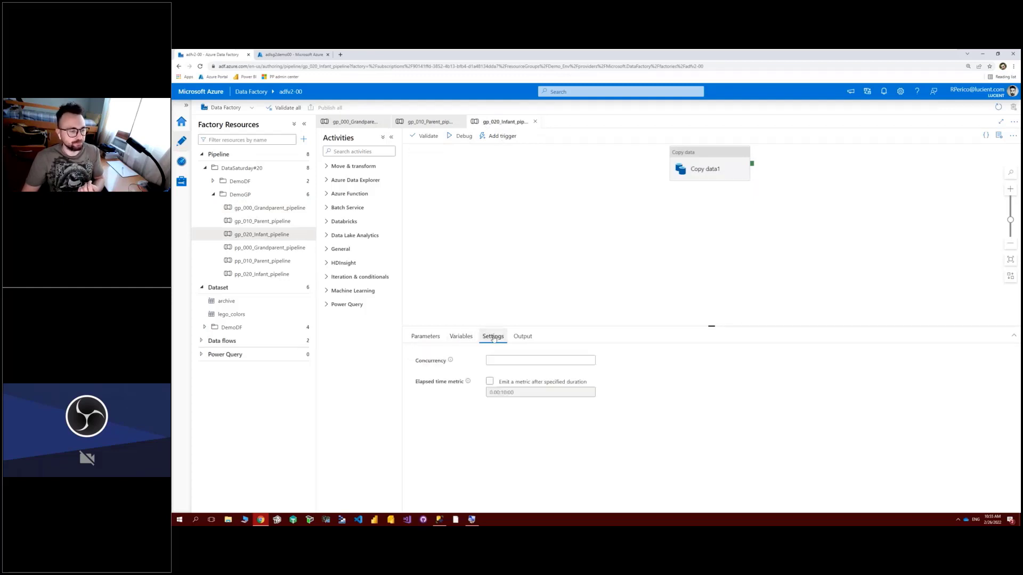
left_click(432, 338)
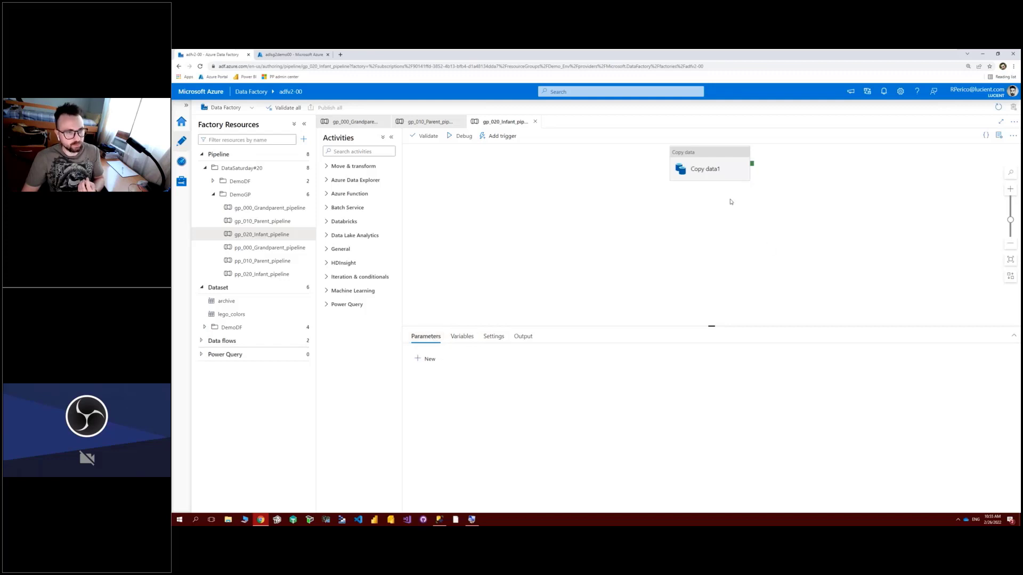
Step: Review the source and sink of Copy data1 and inspect the dspContainer expression that uses the global parameter, leaving it unchanged
left_click(708, 173)
left_click(449, 337)
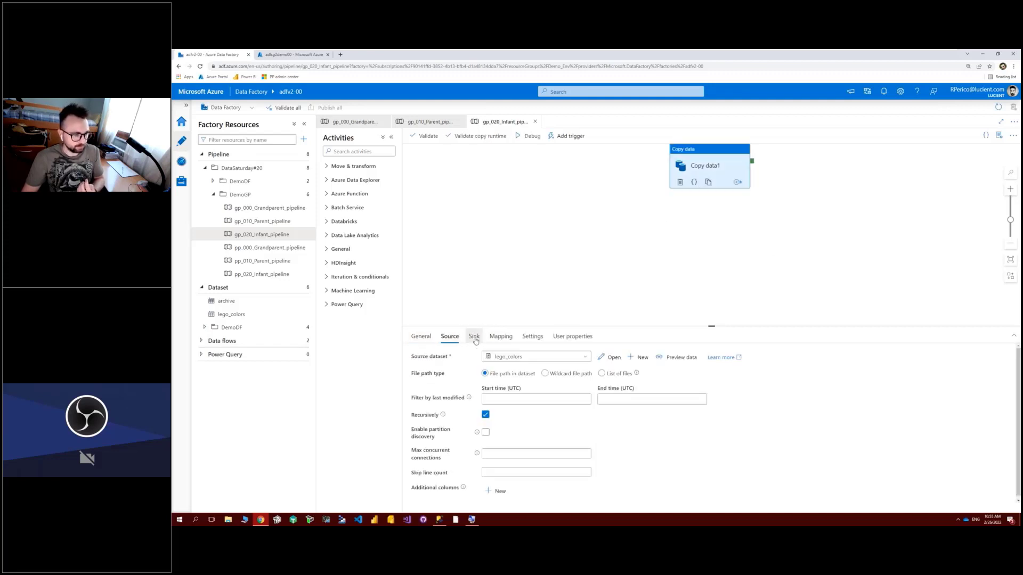
left_click(473, 338)
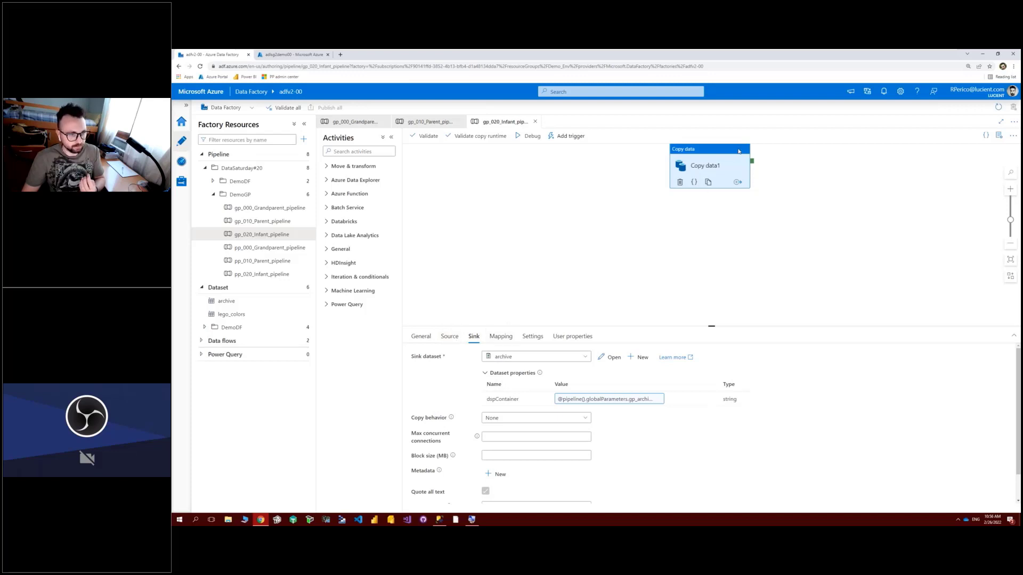
left_click(613, 403)
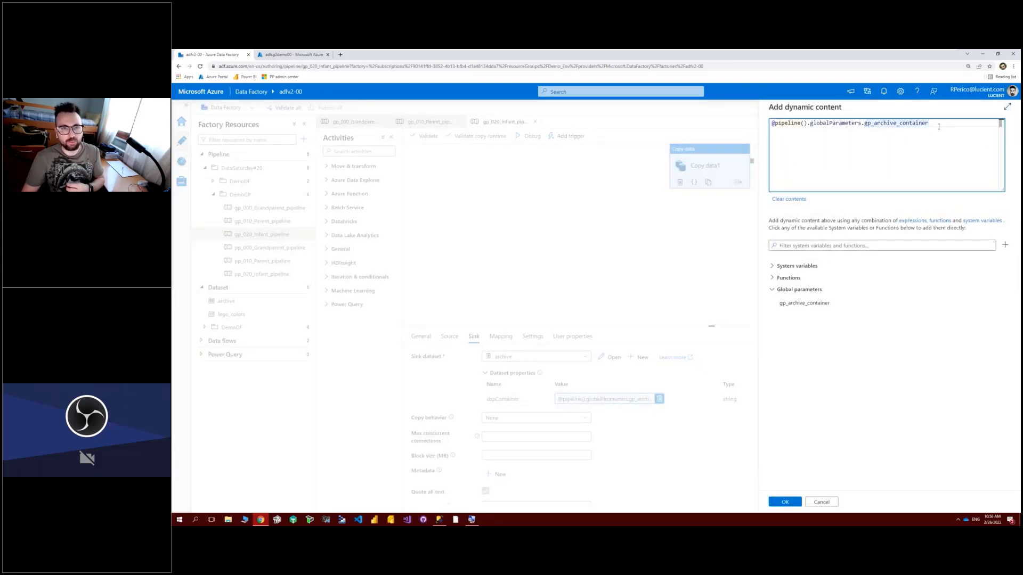
double_click(836, 124)
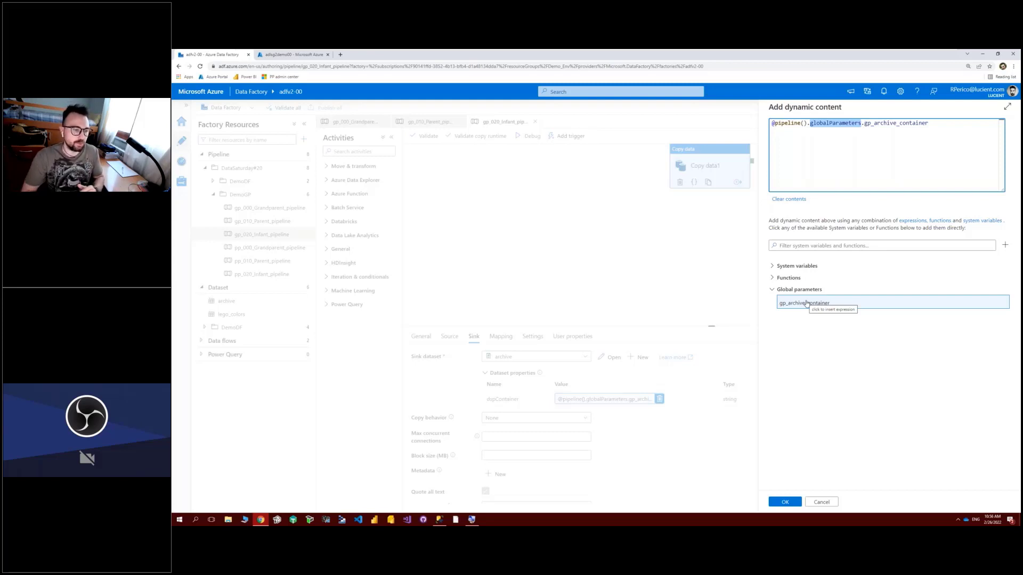
left_click(819, 503)
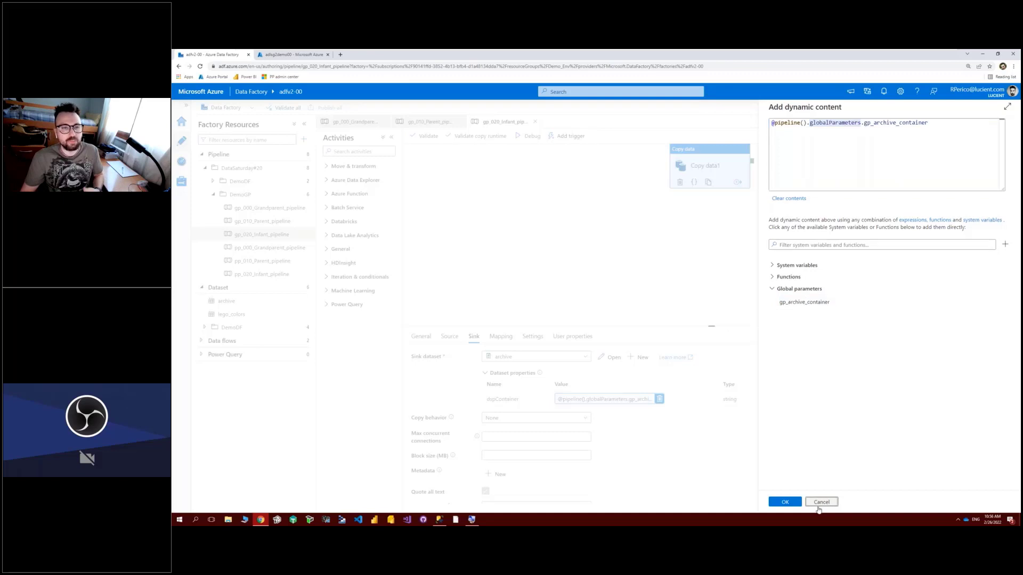
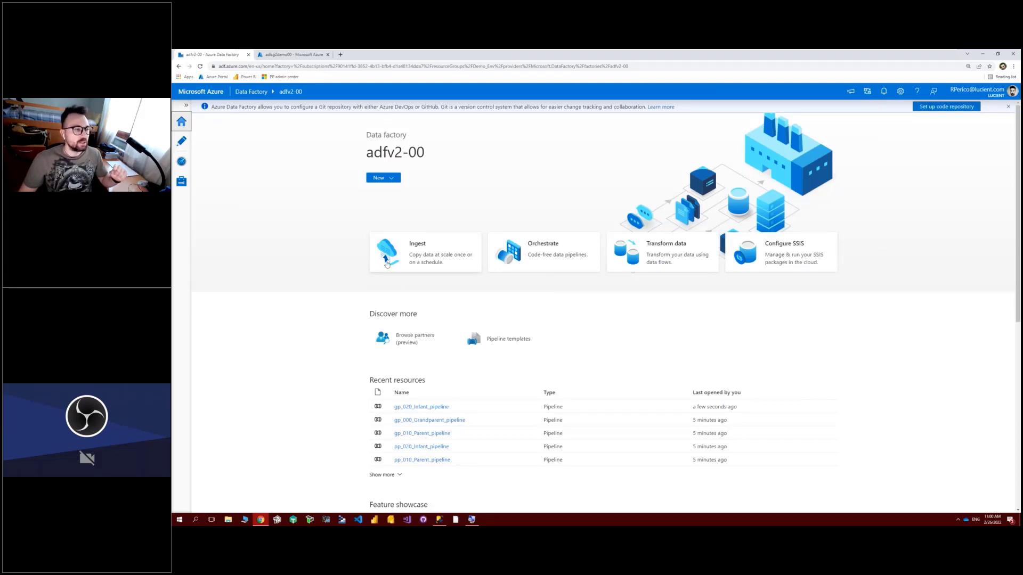
Step: Start an ingest with the Copy Data tool as a metadata-driven copy task, using asql as the control table data store
left_click(387, 263)
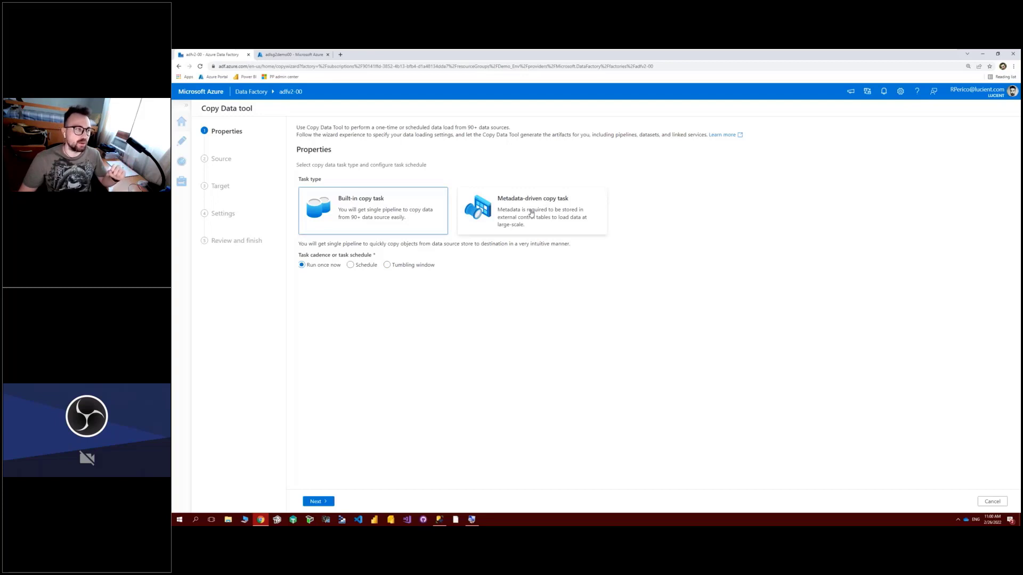
left_click(531, 213)
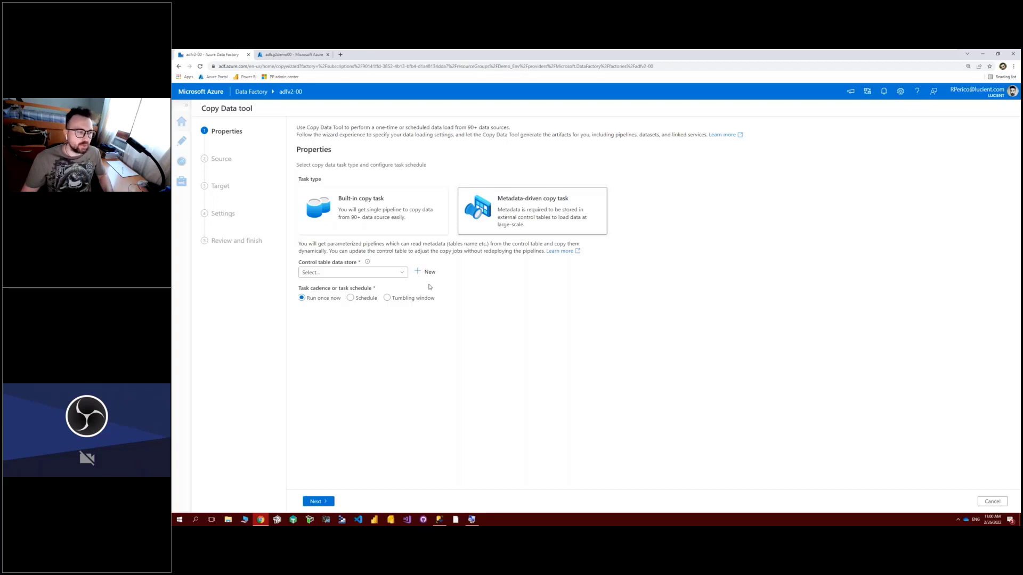
left_click(402, 275)
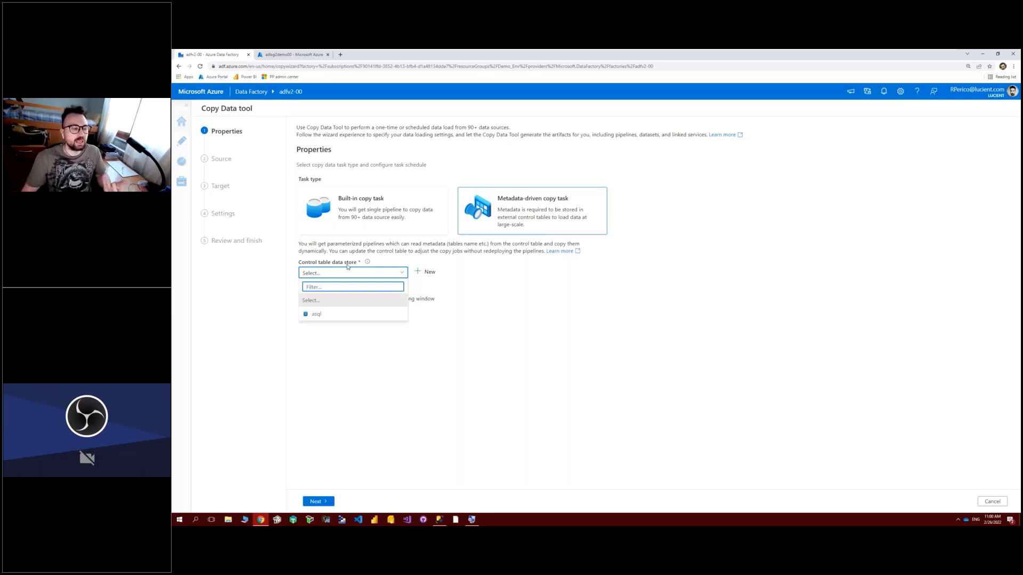
left_click(338, 313)
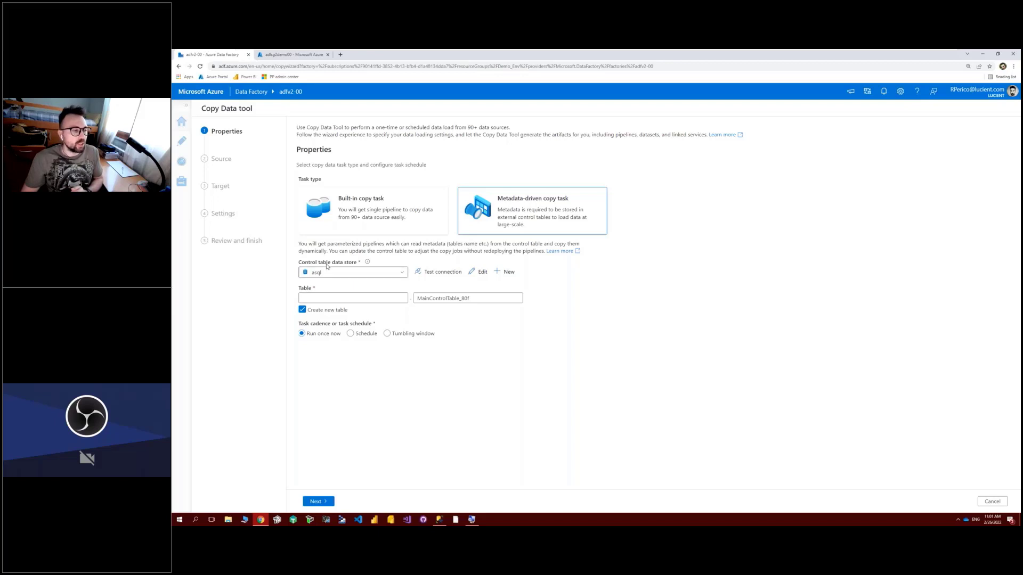
Step: Define the new control table with schema mdd and name MainControlTable_871, and continue to the source settings
left_click(318, 298)
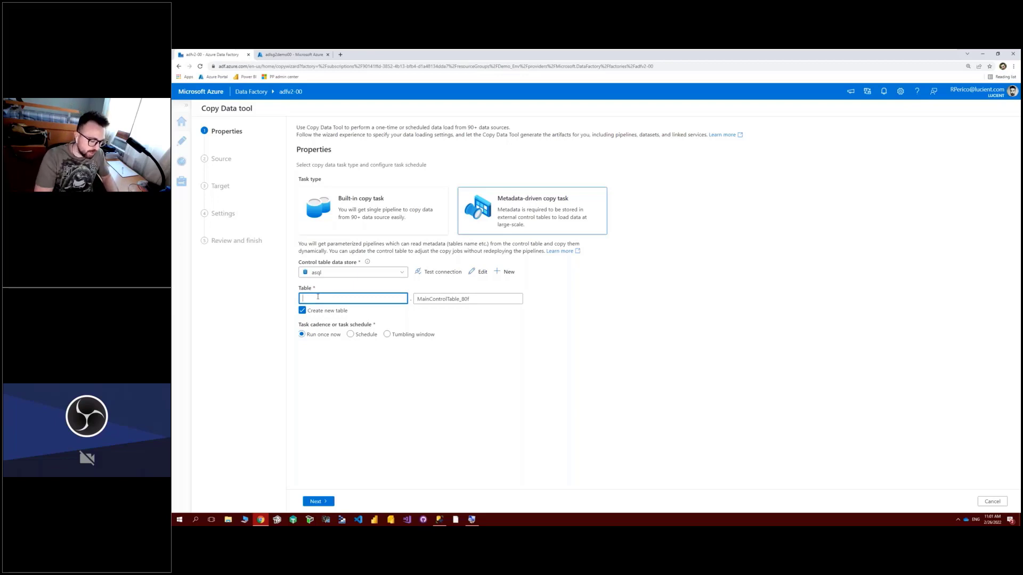
type("mdd")
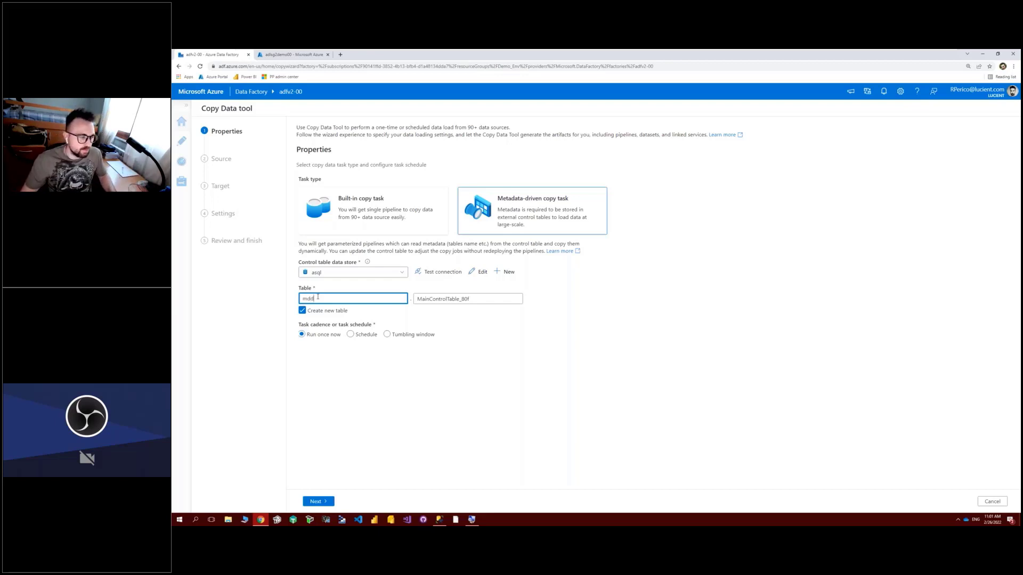
left_click_drag(462, 298, 479, 300)
type("71")
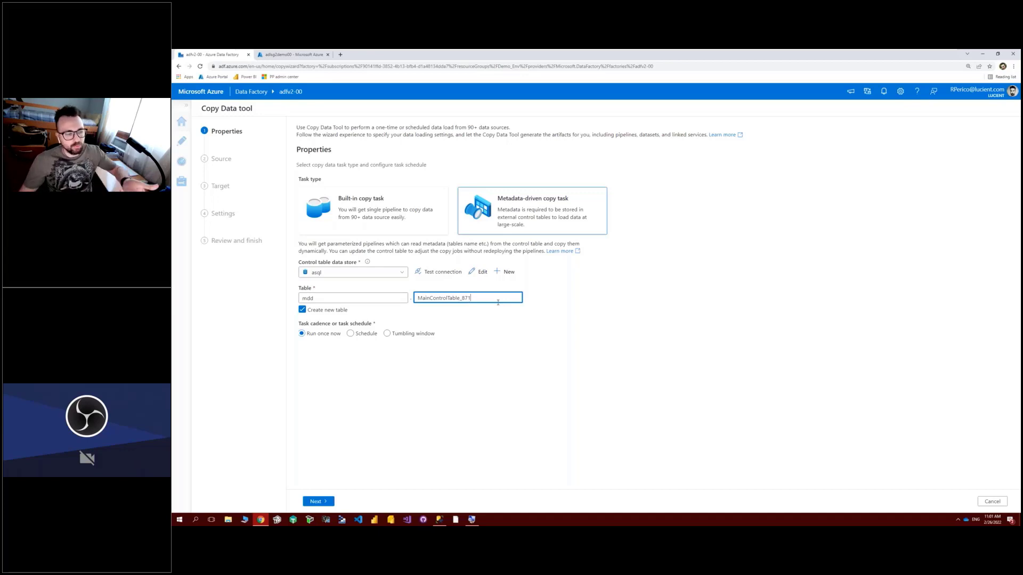
left_click(315, 502)
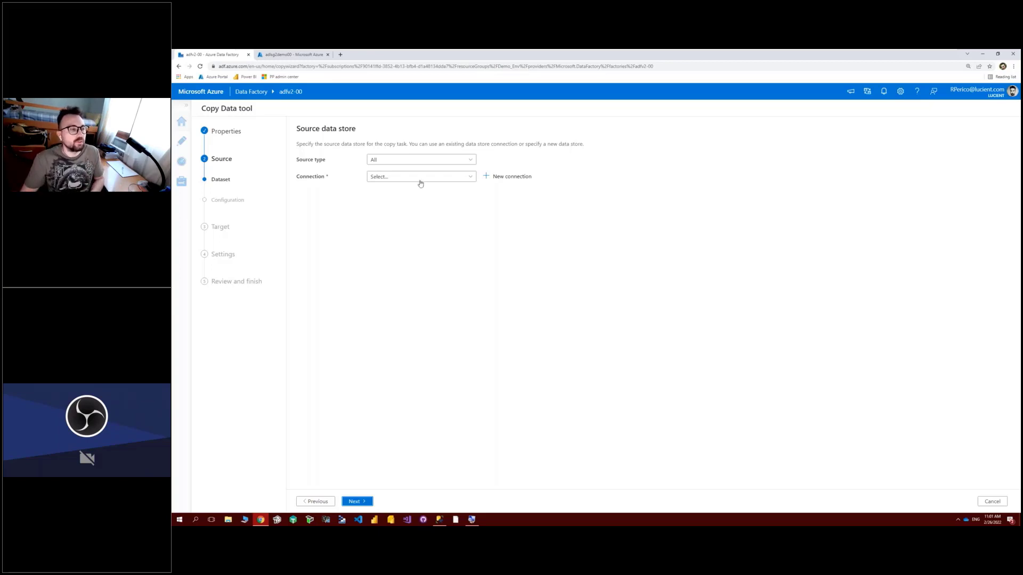
Step: Browse the available source types, keep All, and choose asql as the source connection
left_click(471, 180)
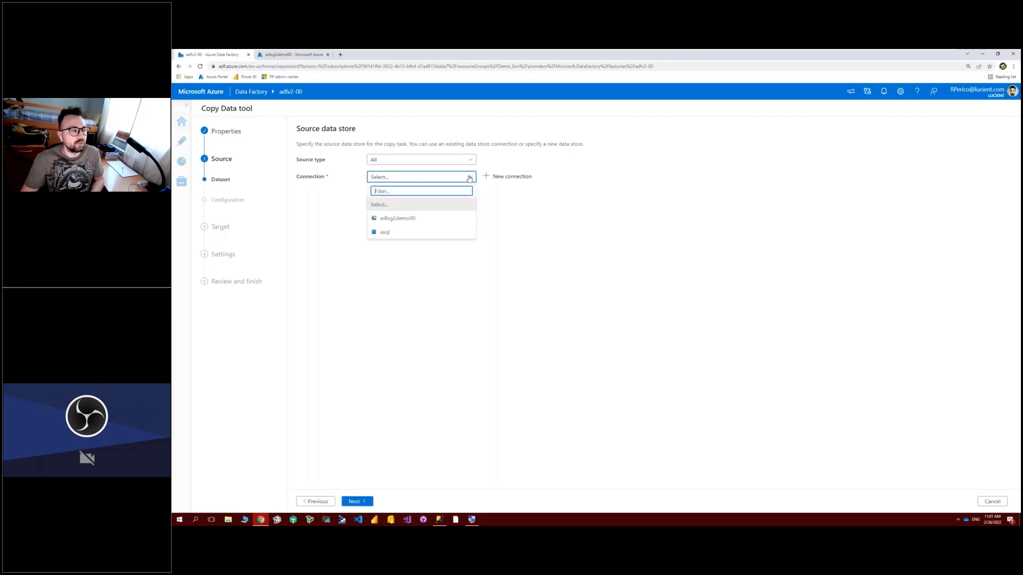
left_click(469, 160)
left_click(468, 160)
scroll(437, 205, "down", 10)
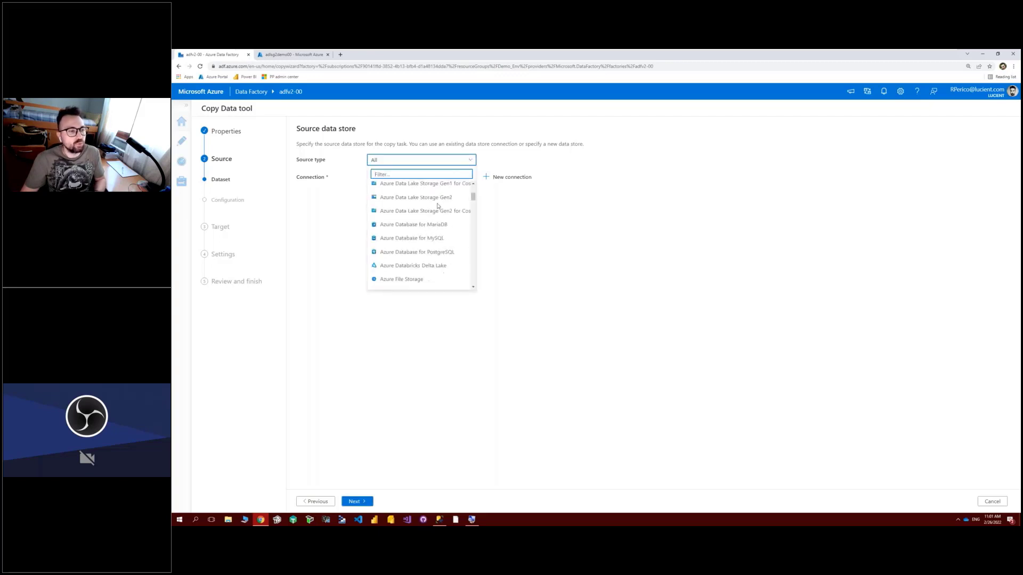
scroll(437, 206, "up", 5)
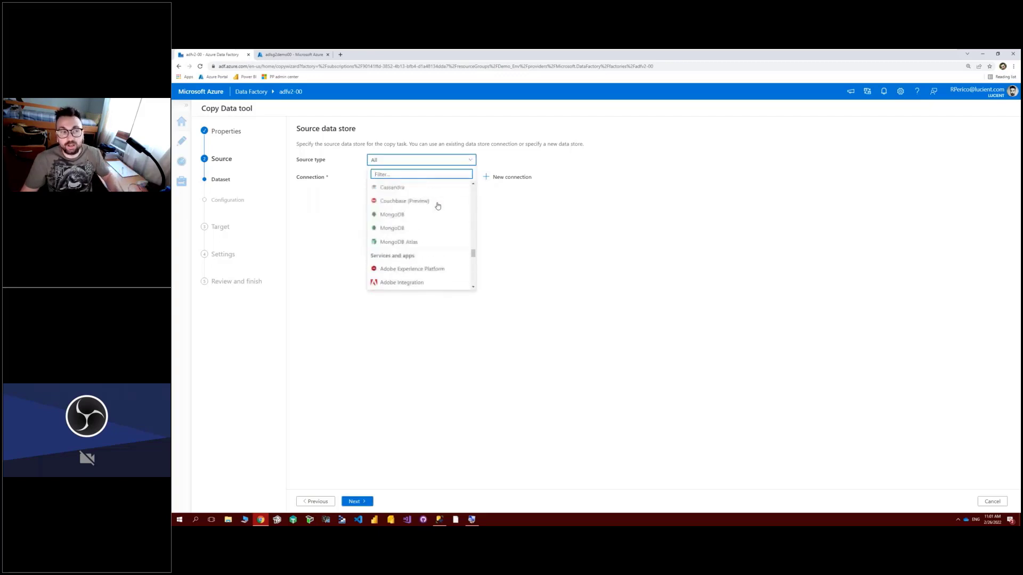
left_click(531, 221)
left_click(469, 177)
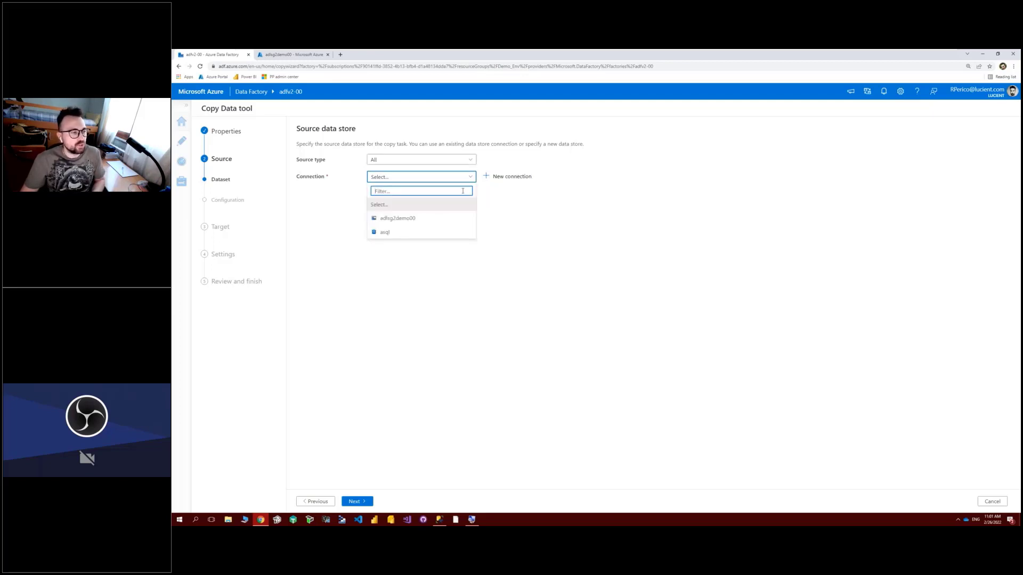
left_click(397, 234)
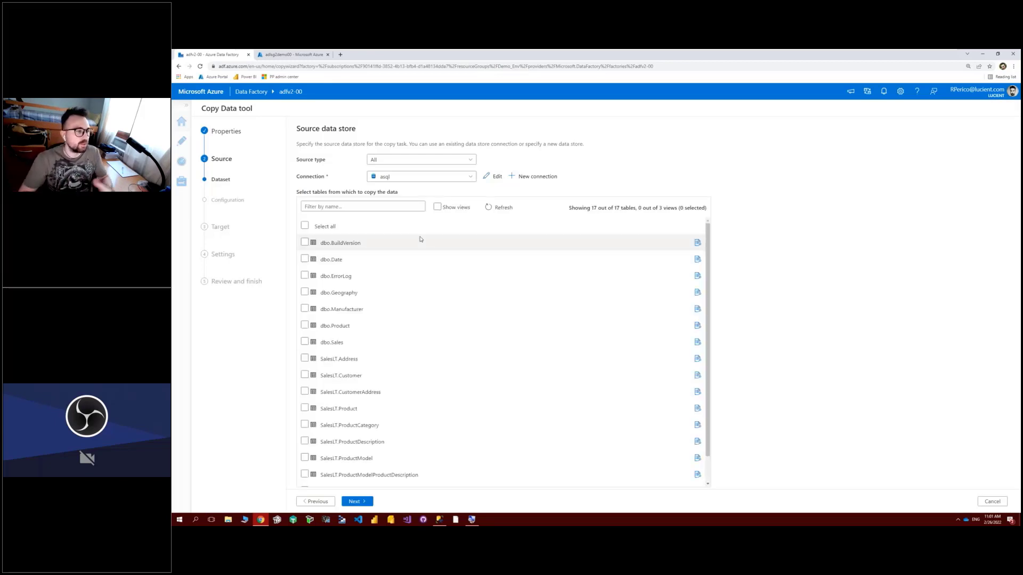
Step: Select the SalesLT.Customer and SalesLT.Product tables to copy and keep full load for all tables
scroll(421, 238, "down", 1)
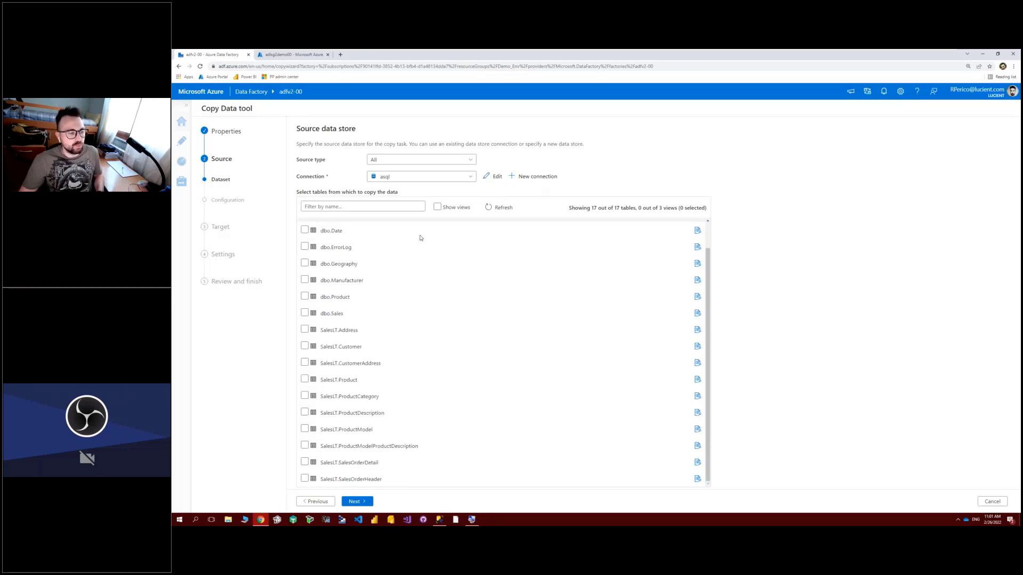
left_click(304, 346)
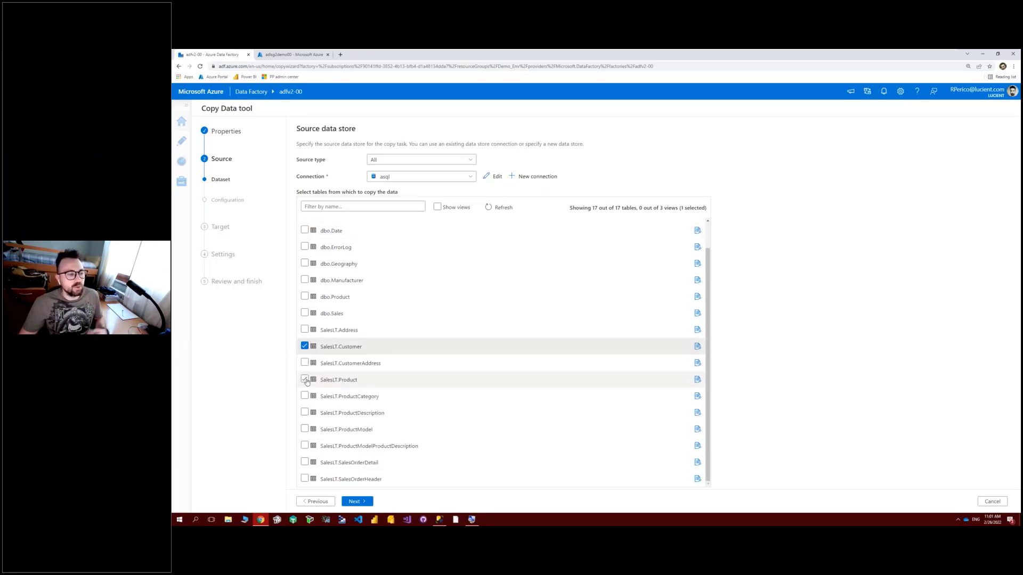
left_click(304, 379)
scroll(309, 380, "up", 1)
scroll(368, 380, "down", 1)
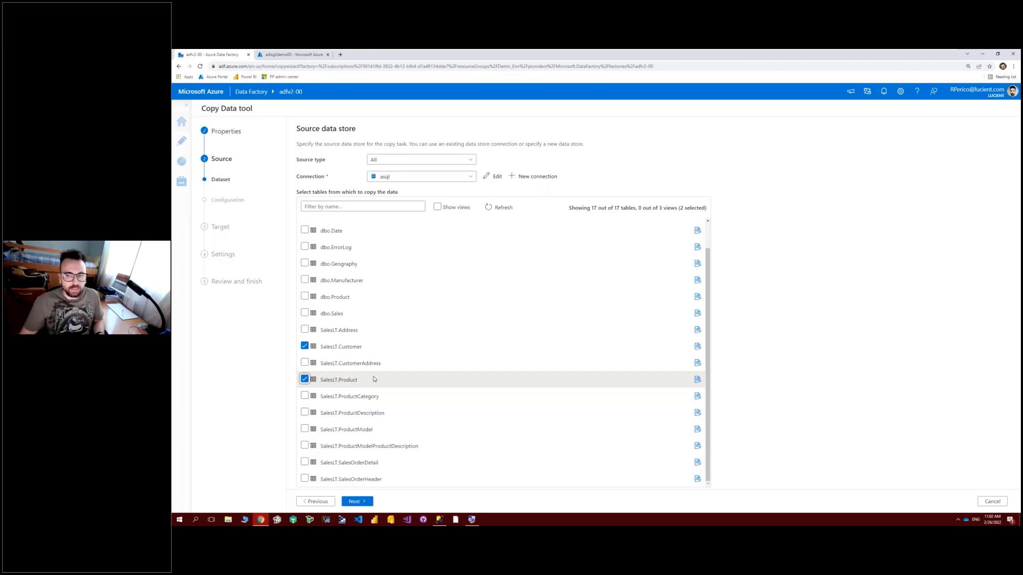
left_click(367, 502)
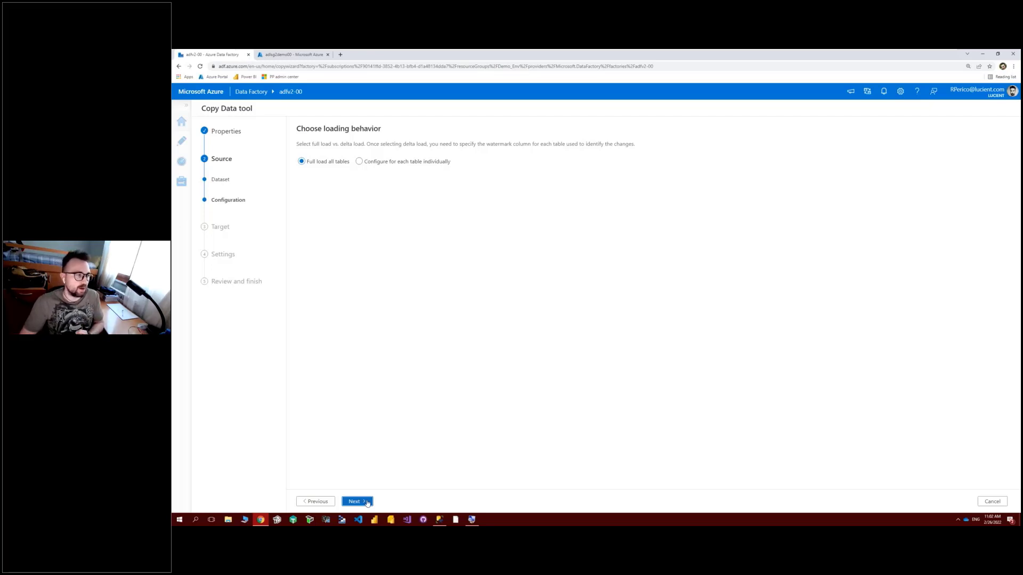
left_click(367, 503)
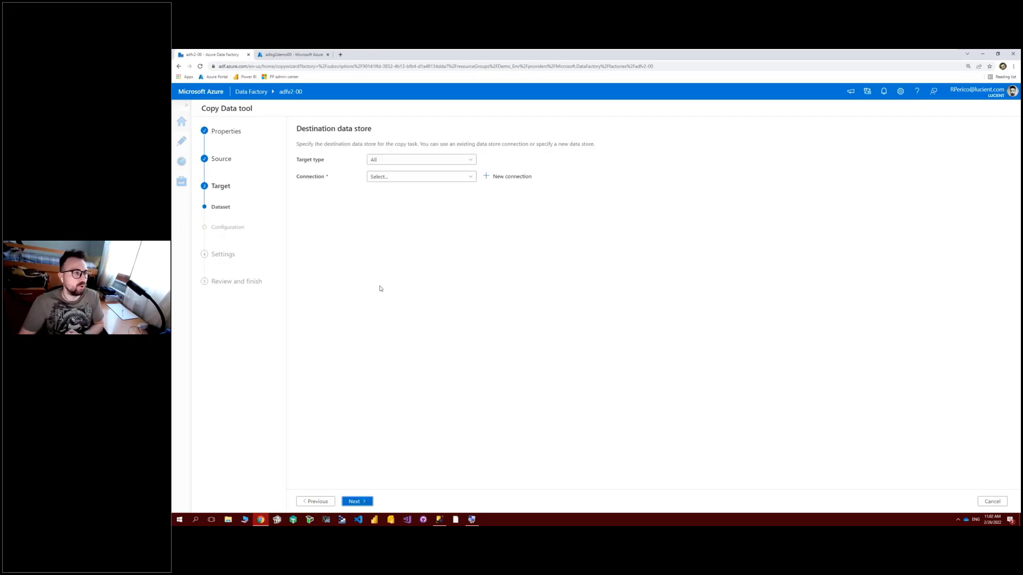
Step: Set the destination to the adlsg2demo00 connection with archive as the folder path
left_click(387, 182)
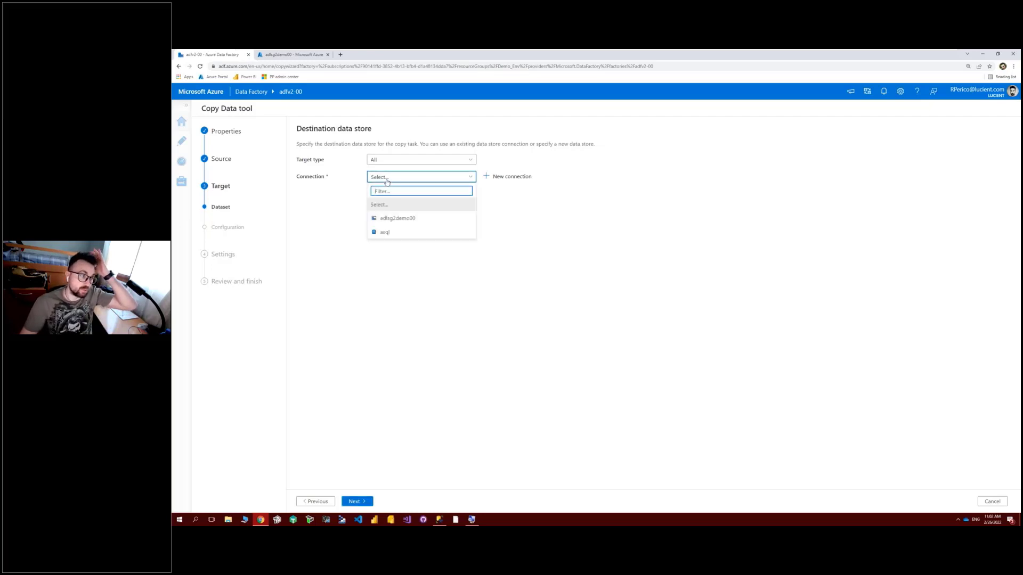
left_click(406, 218)
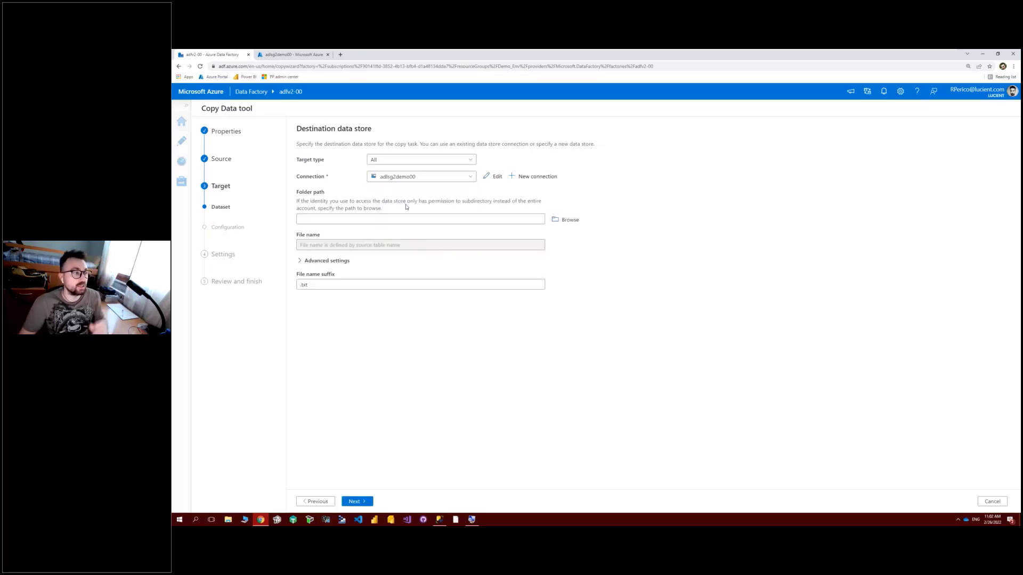
left_click(552, 221)
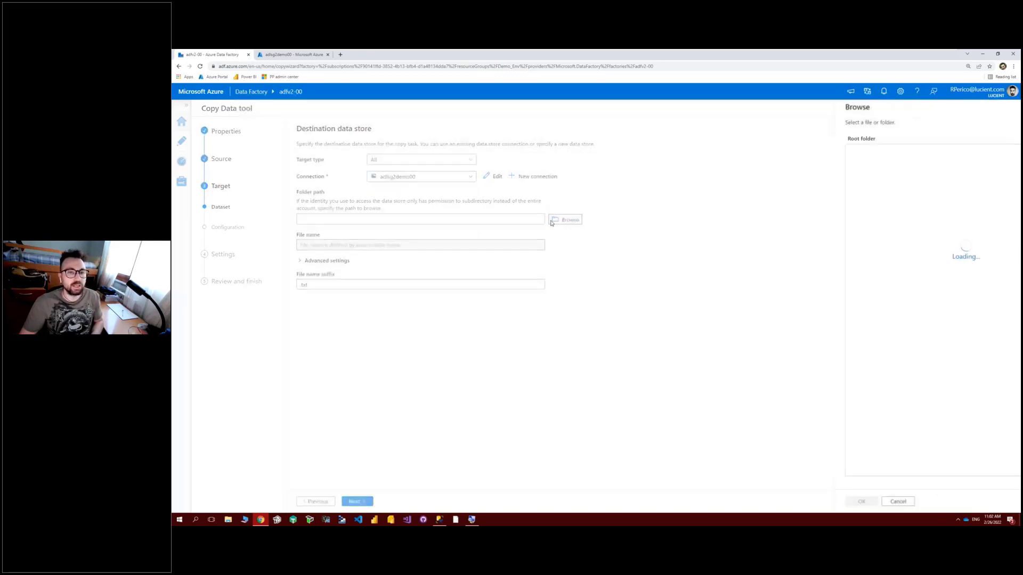
left_click(799, 154)
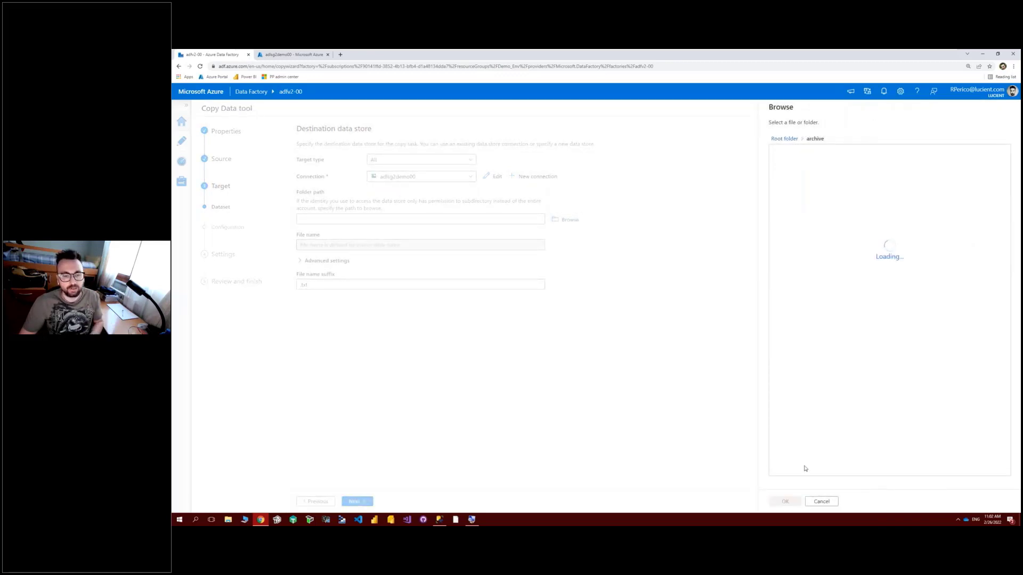
left_click(782, 502)
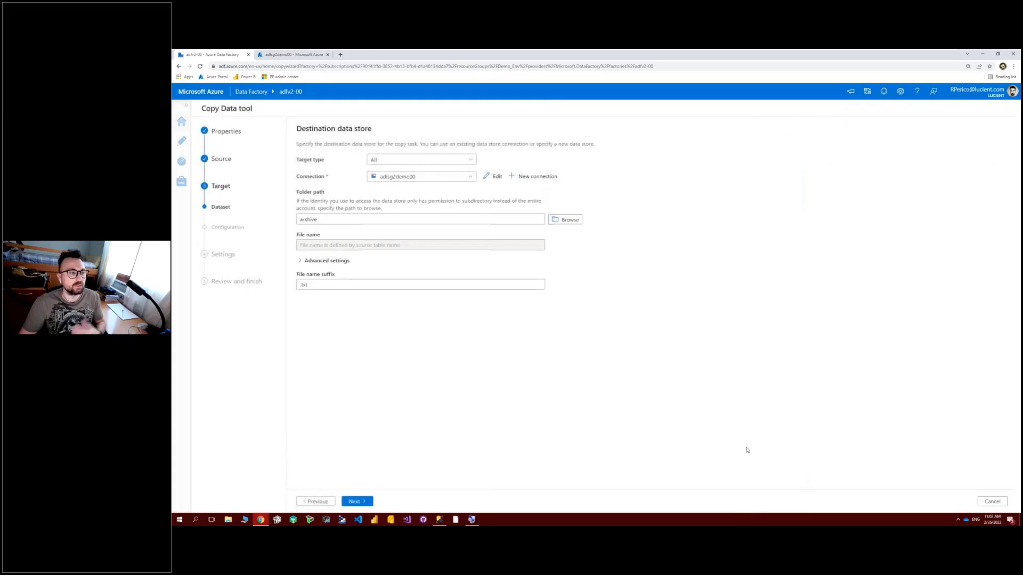
Step: Set the destination file name suffix to .csv and keep the default comma-delimited text format settings
double_click(323, 287)
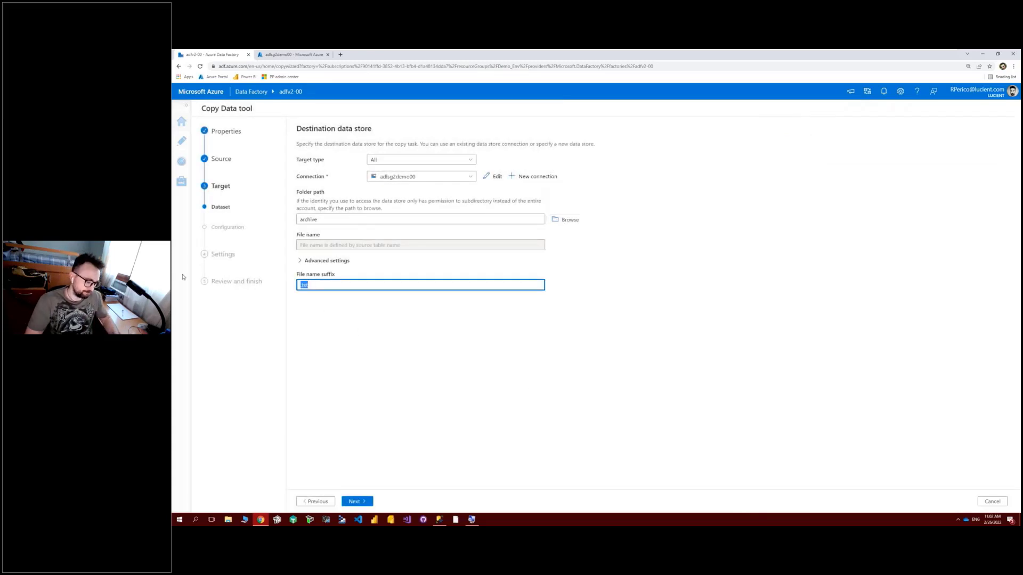
type(".csv")
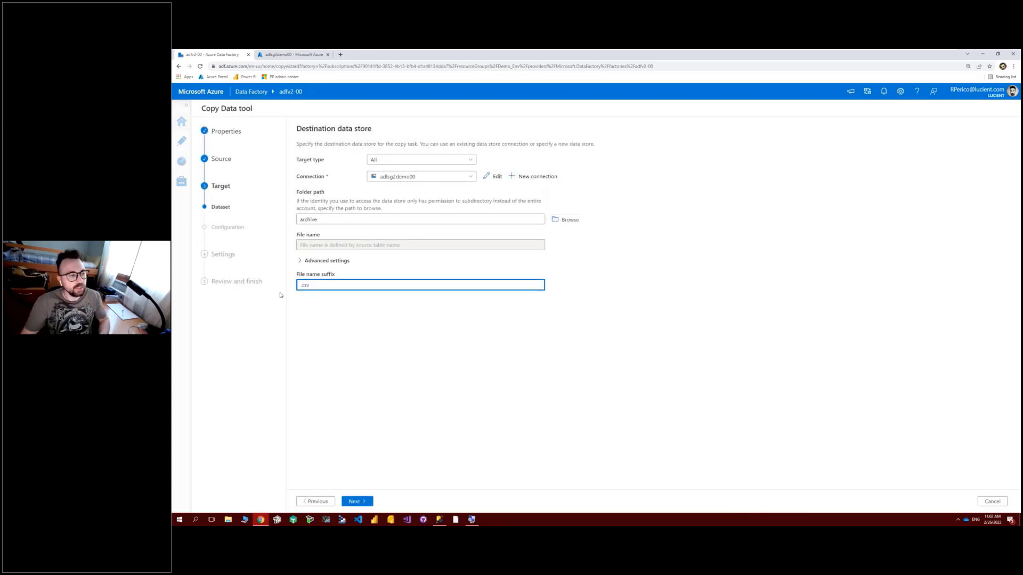
left_click(356, 502)
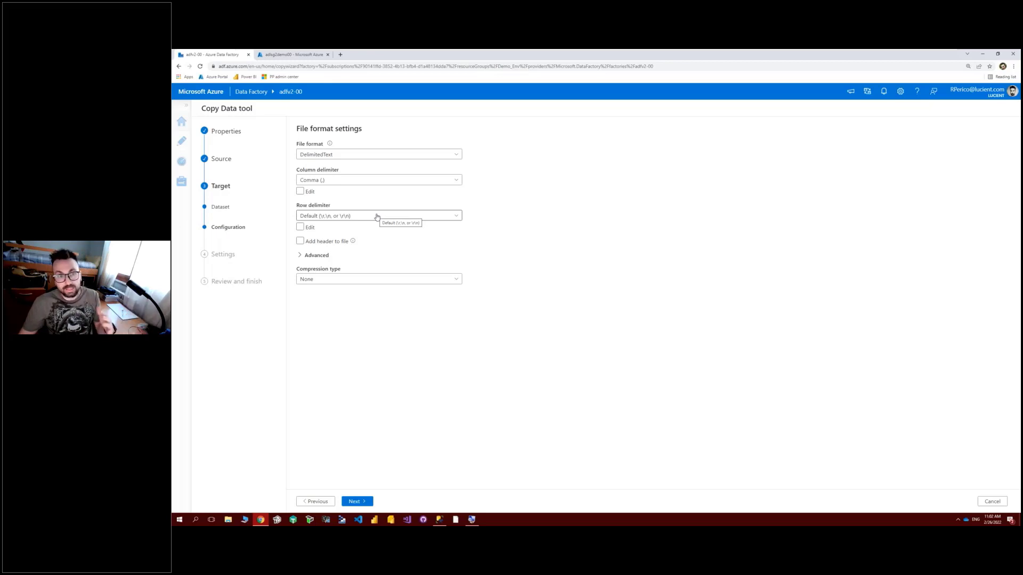
left_click(360, 501)
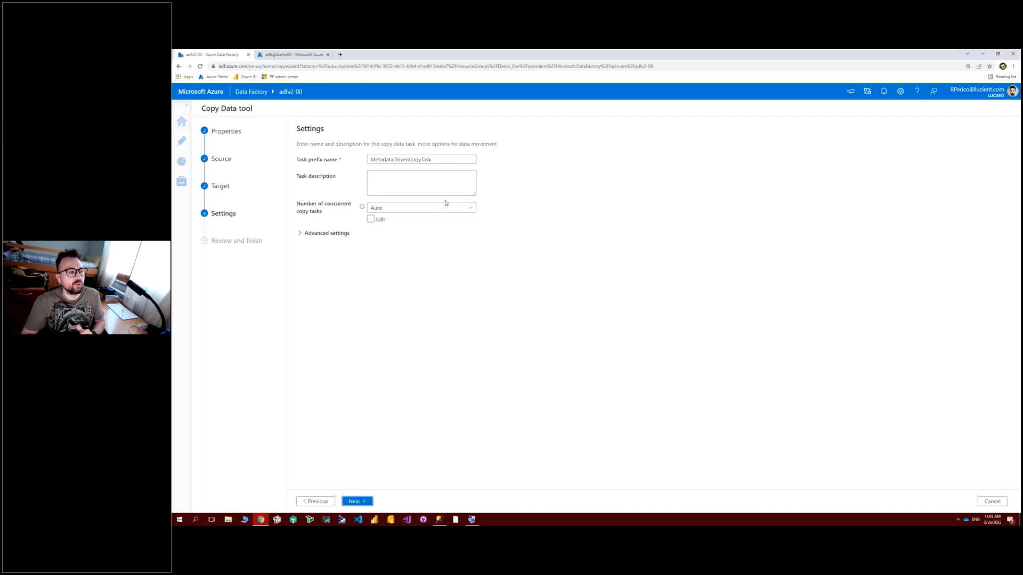
Step: Keep Auto for concurrent copy tasks, review the summary of the MetadataDrivenCopyTask, and start its deployment
left_click(474, 207)
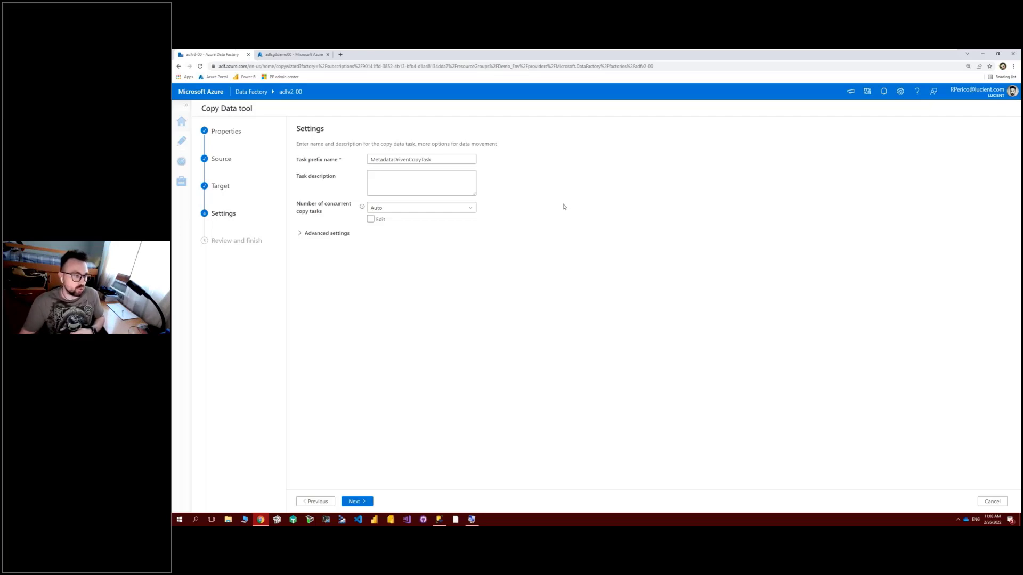
left_click(355, 501)
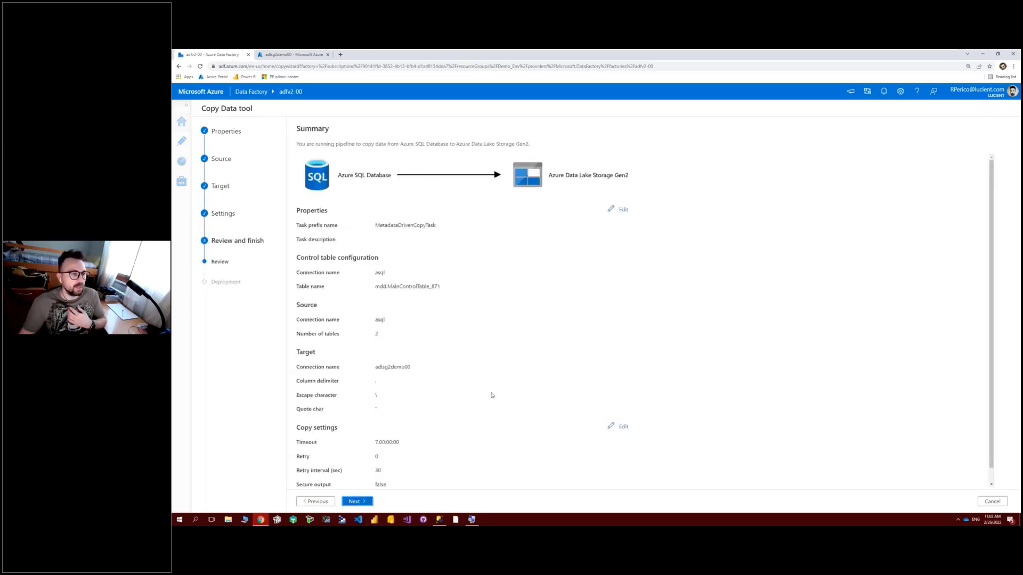
scroll(508, 379, "down", 1)
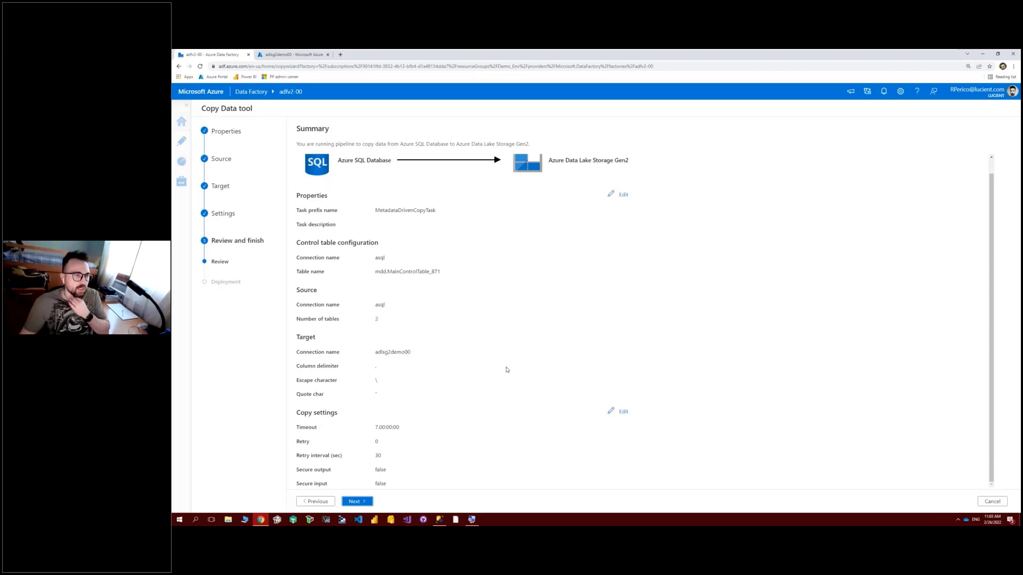
scroll(563, 319, "up", 1)
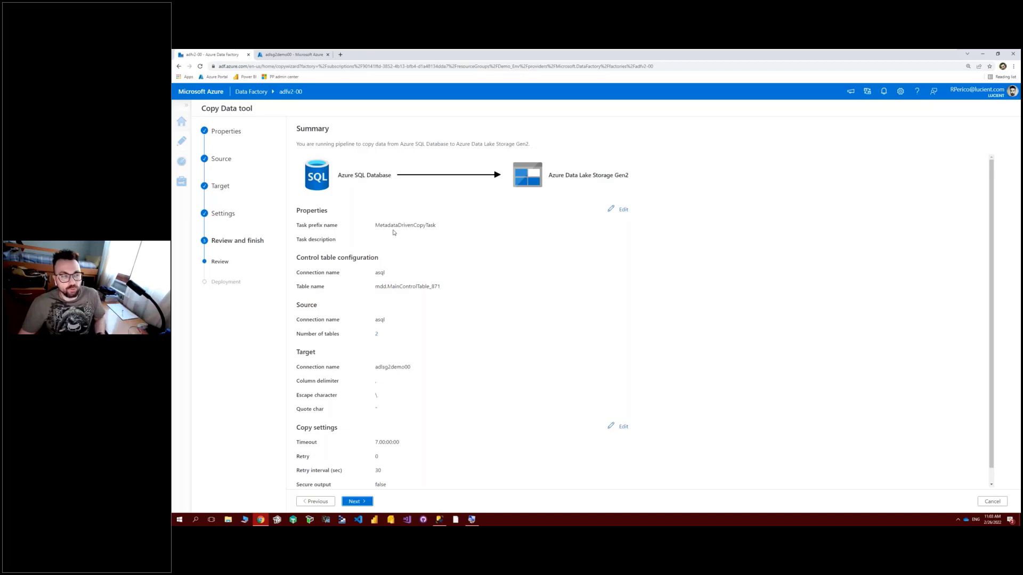
scroll(433, 295, "down", 1)
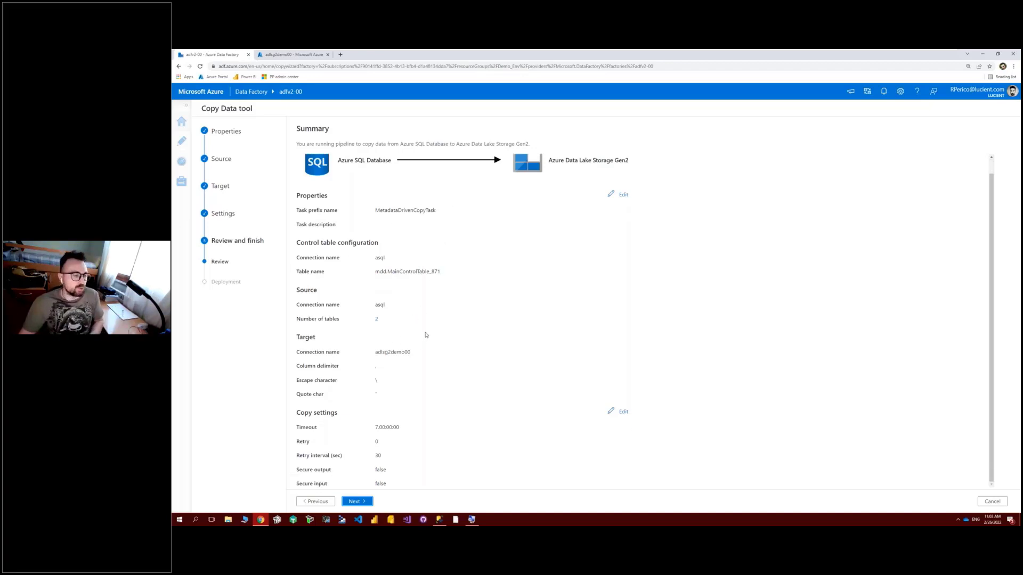
left_click(356, 501)
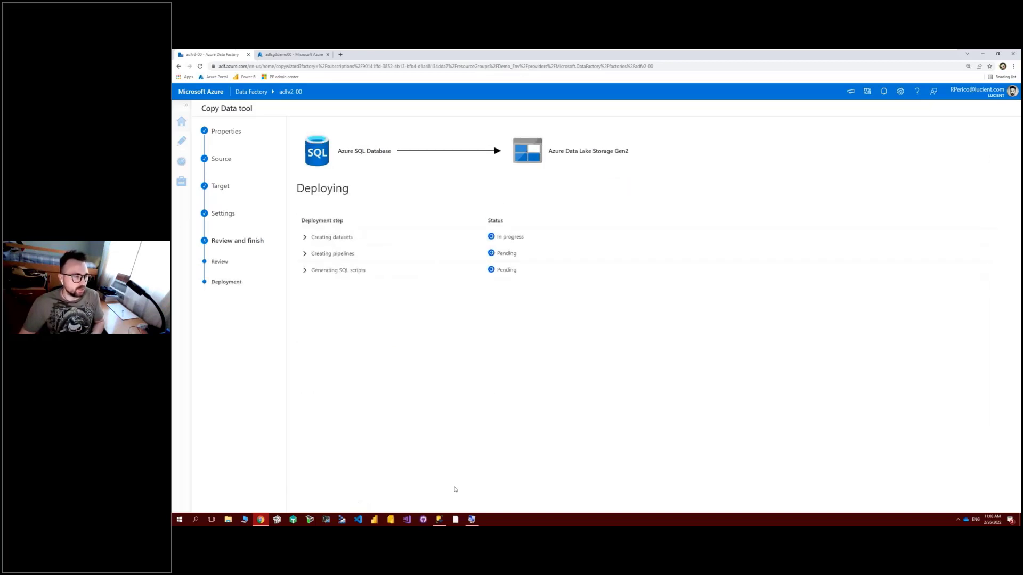
Step: Examine the deployed datasets and pipelines, the SQL script generation step, and the generated control table script
left_click(305, 237)
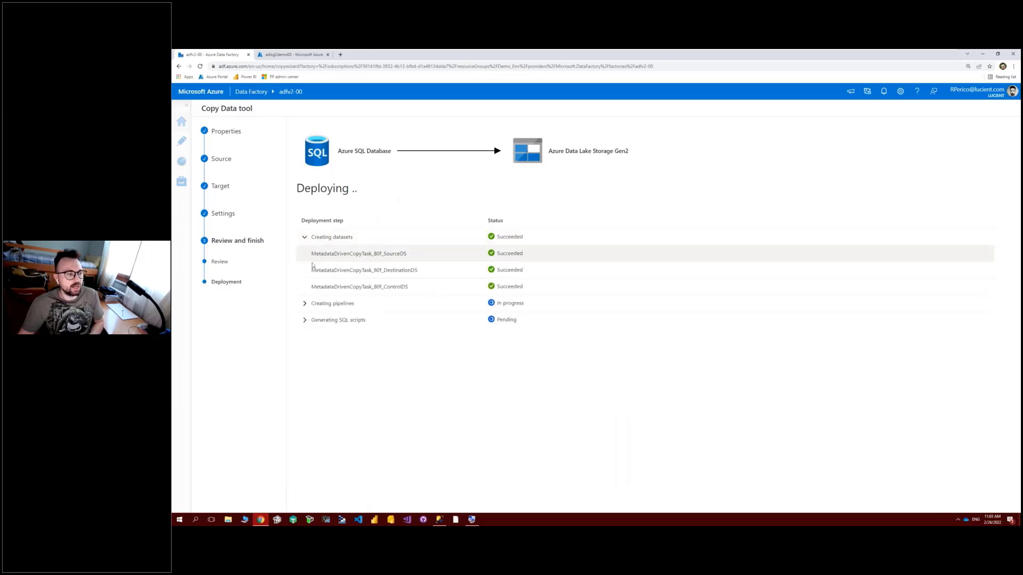
left_click(305, 303)
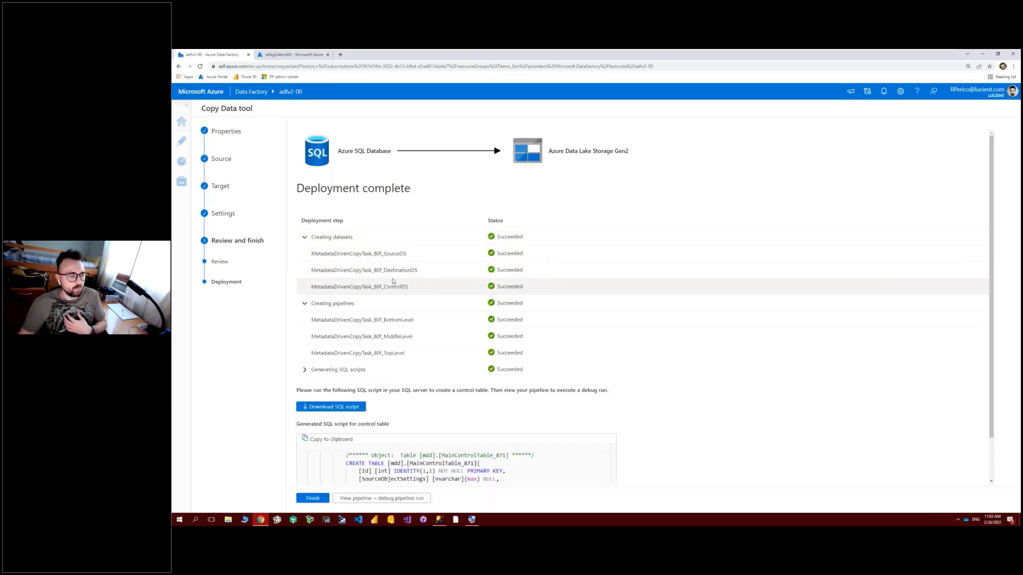
scroll(397, 282, "down", 1)
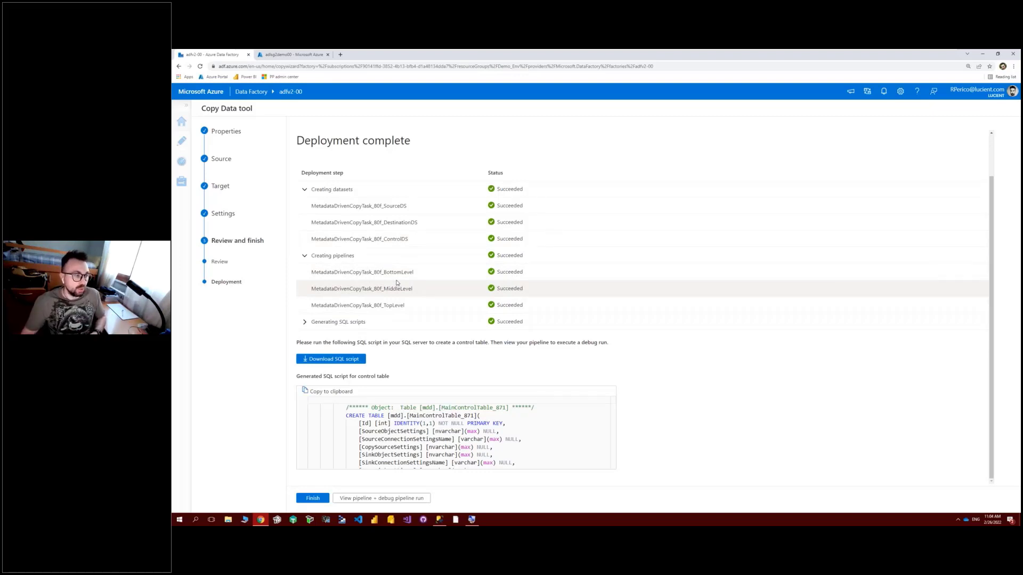
left_click(304, 322)
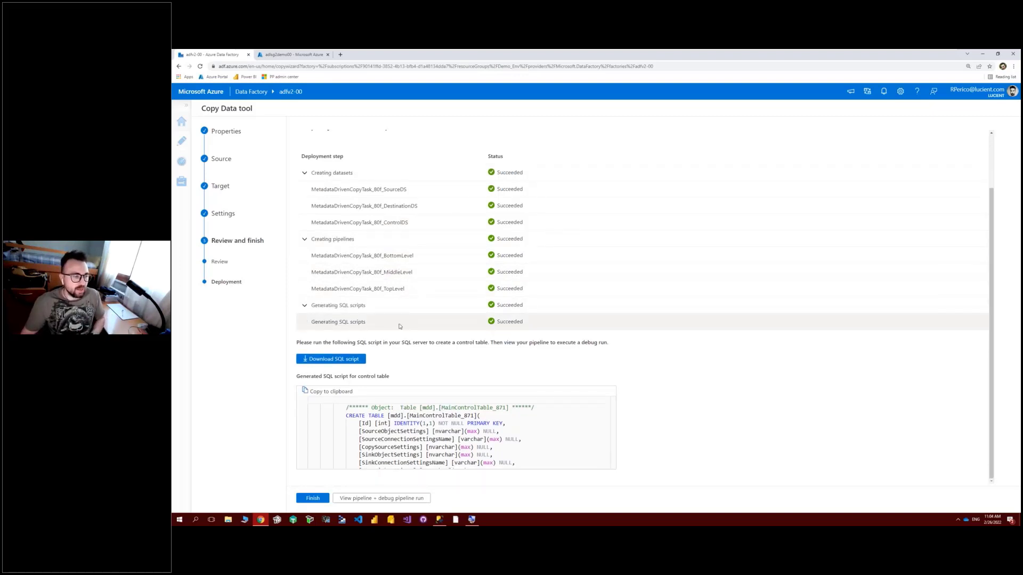
scroll(420, 398, "down", 10)
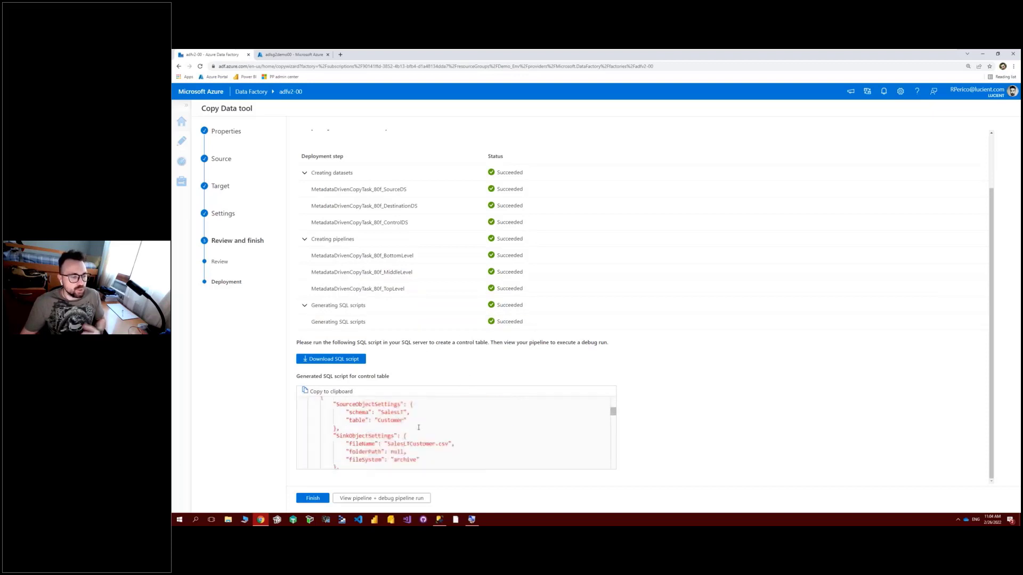
scroll(419, 427, "up", 9)
scroll(418, 427, "up", 1)
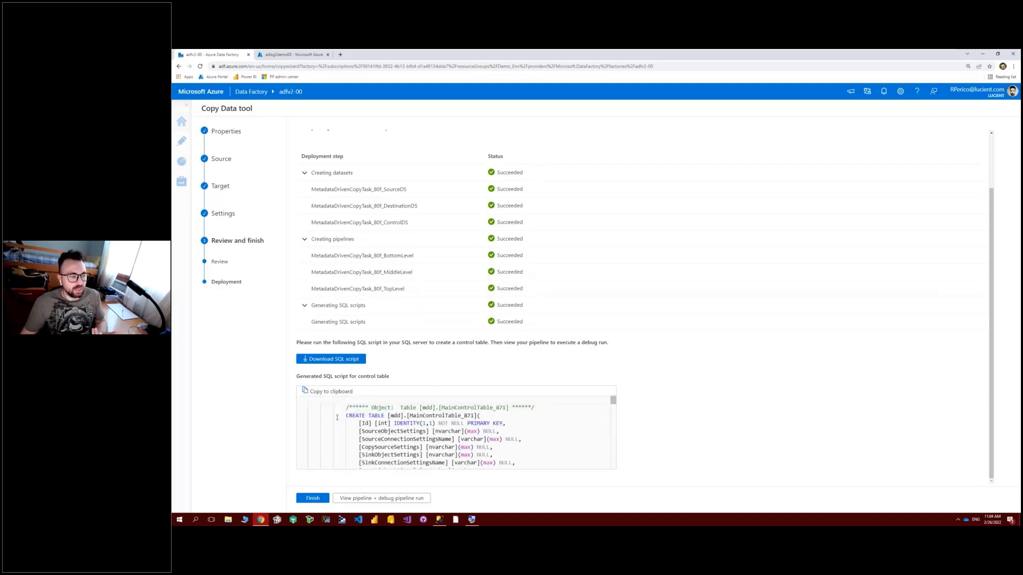
Step: Copy the generated control table script and execute it in a new query in SQL Server Management Studio
left_click(318, 393)
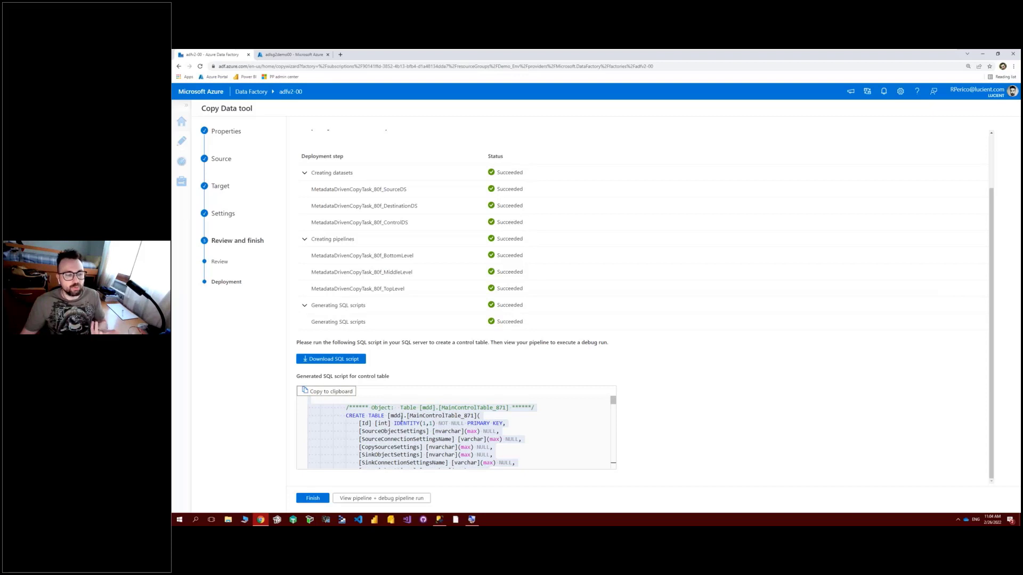
left_click(439, 519)
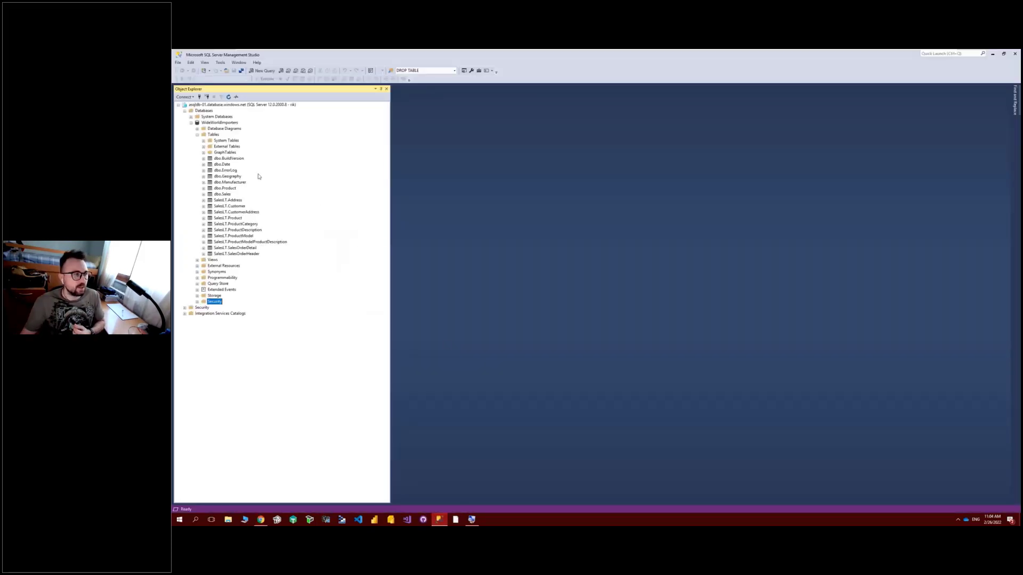
left_click(257, 71)
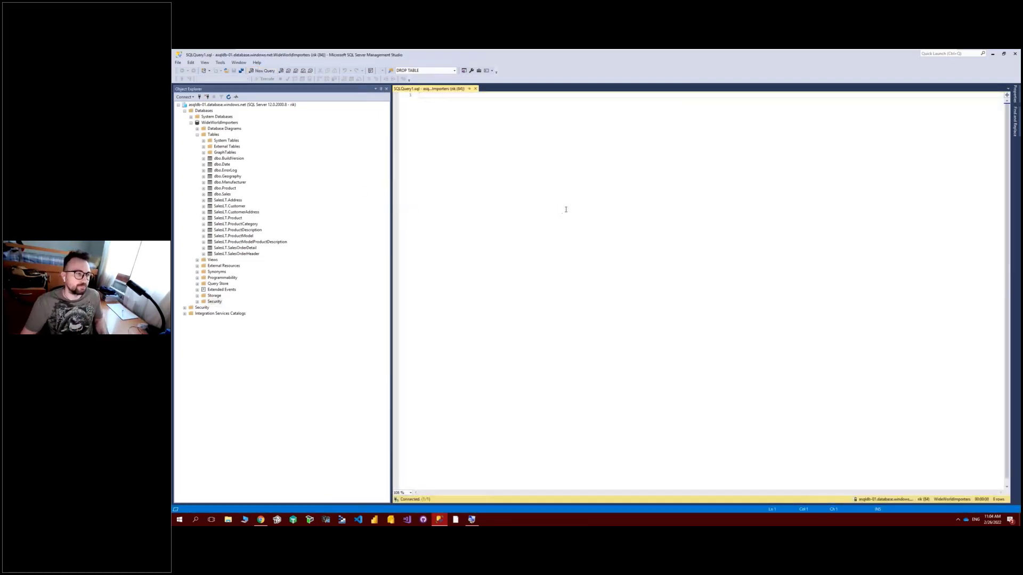
key("ctrl+v")
scroll(545, 255, "up", 15)
left_click(589, 216)
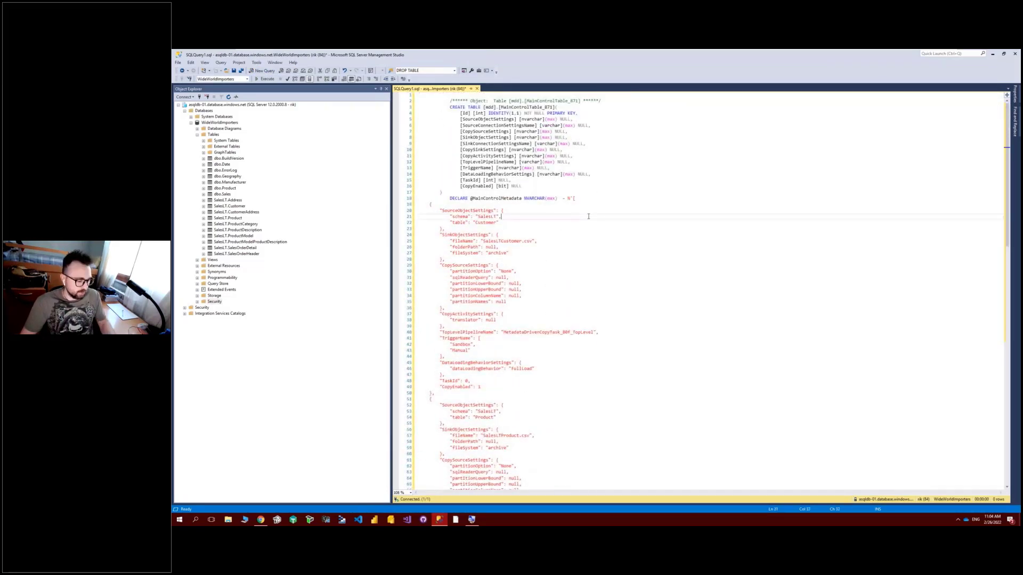
key("F5")
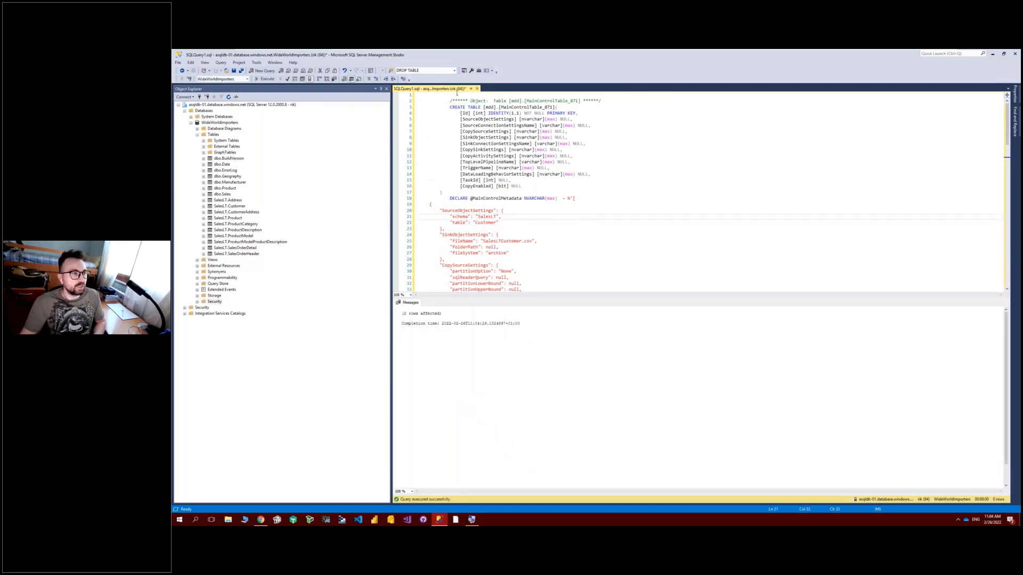
Step: Close the script query without saving and refresh the Tables folder of the WideWorldImporters database
left_click(478, 90)
left_click(620, 326)
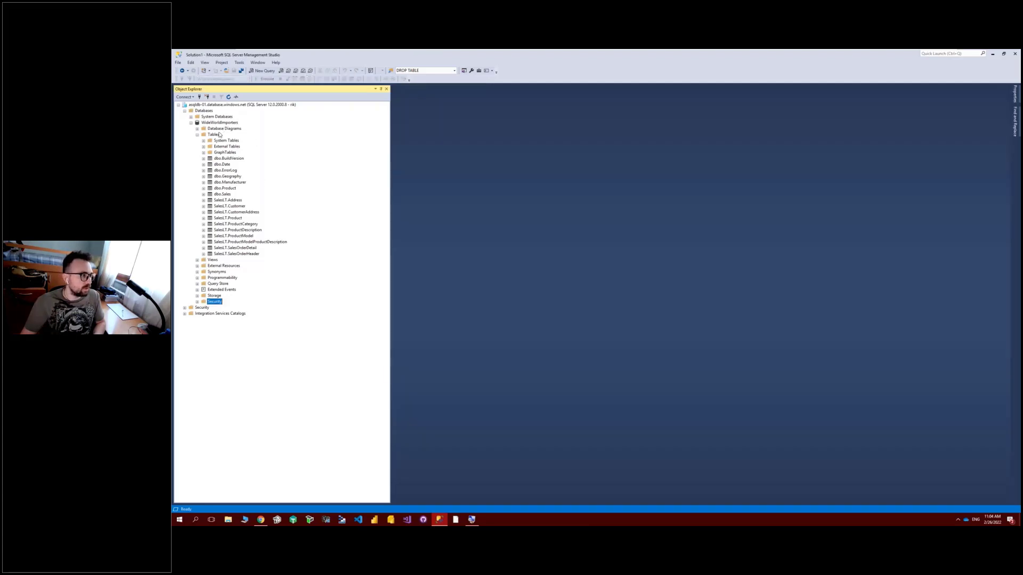
right_click(220, 134)
left_click(242, 170)
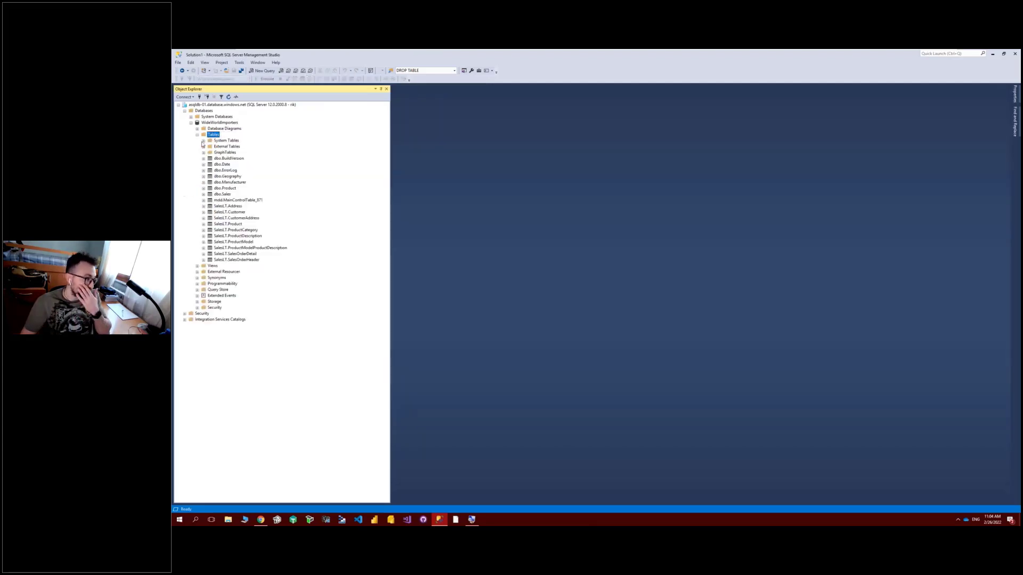
Step: Select the top 1000 rows of mdd.MainControlTable_871 and enlarge the query text and its pane
left_click(242, 201)
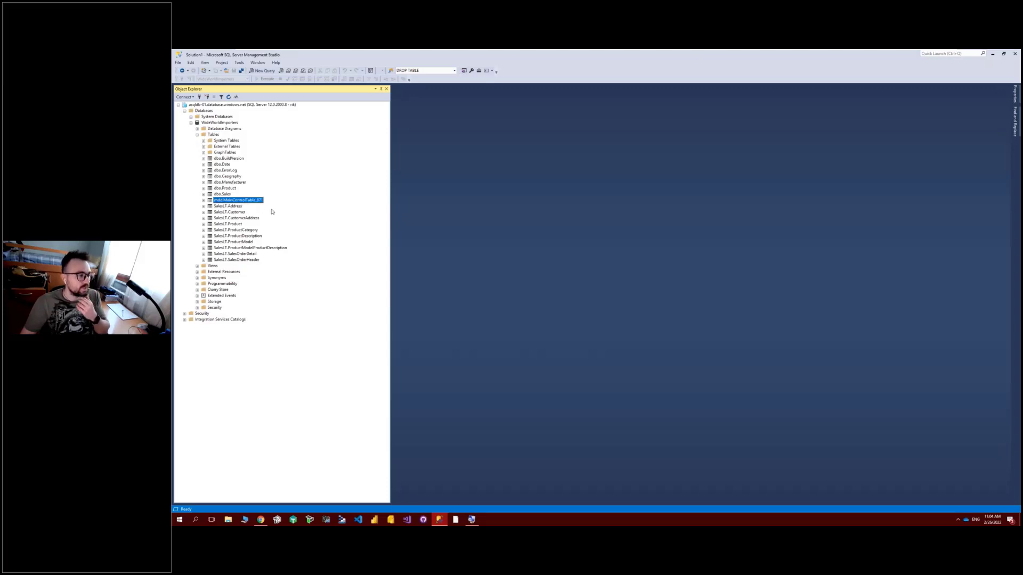
right_click(243, 201)
key("Escape")
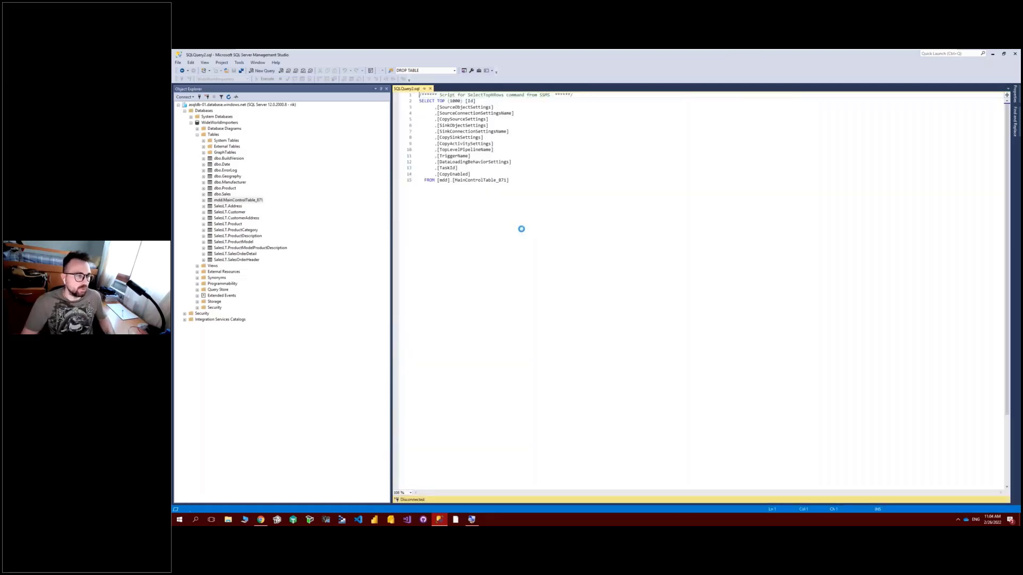
left_click_drag(542, 298, 538, 224)
double_click(483, 233)
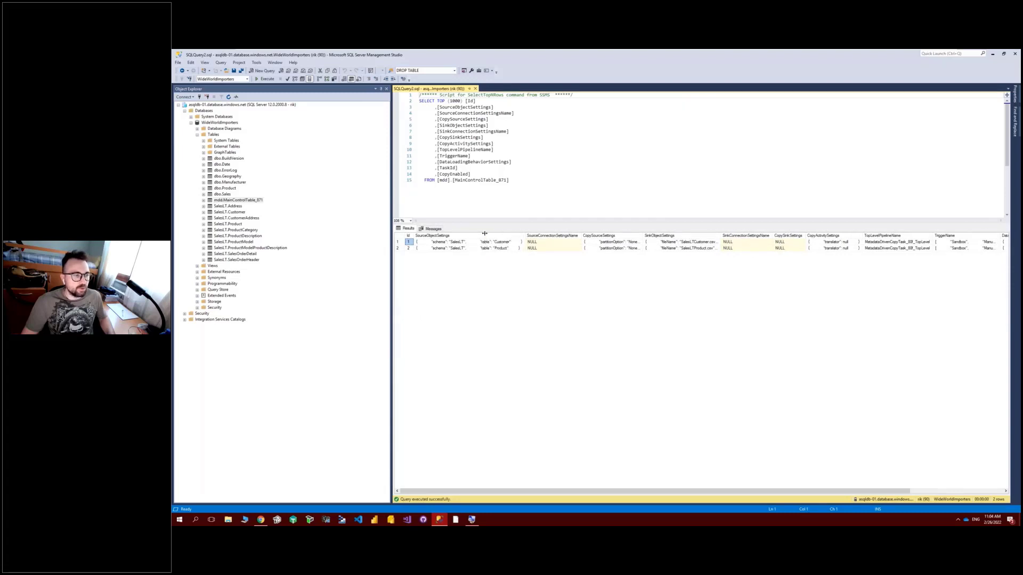
mouse_move(575, 490)
left_mouse_down()
mouse_move(669, 491)
mouse_move(574, 491)
left_mouse_up()
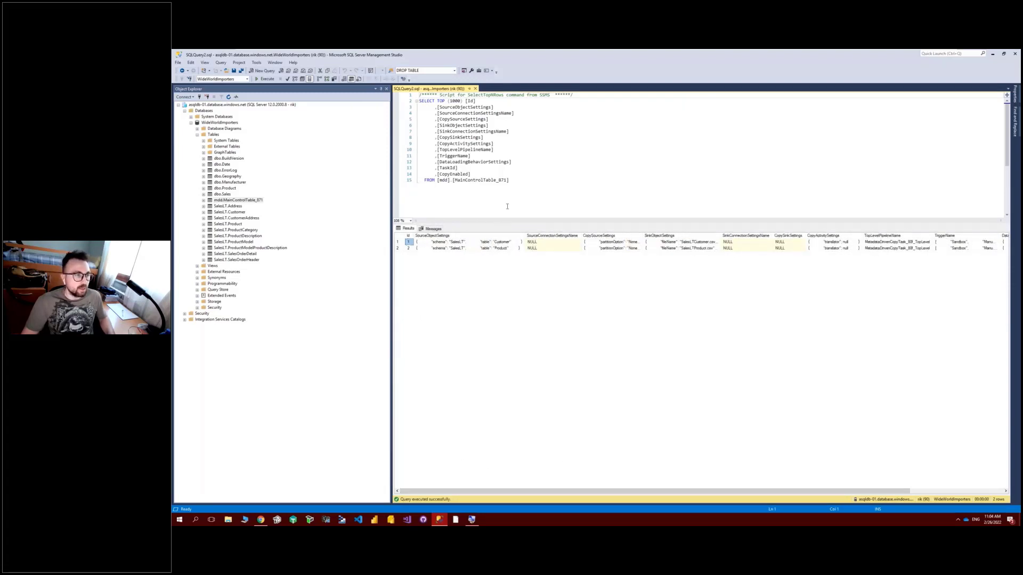
scroll(522, 238, "up", 6)
left_click_drag(521, 223, 521, 292)
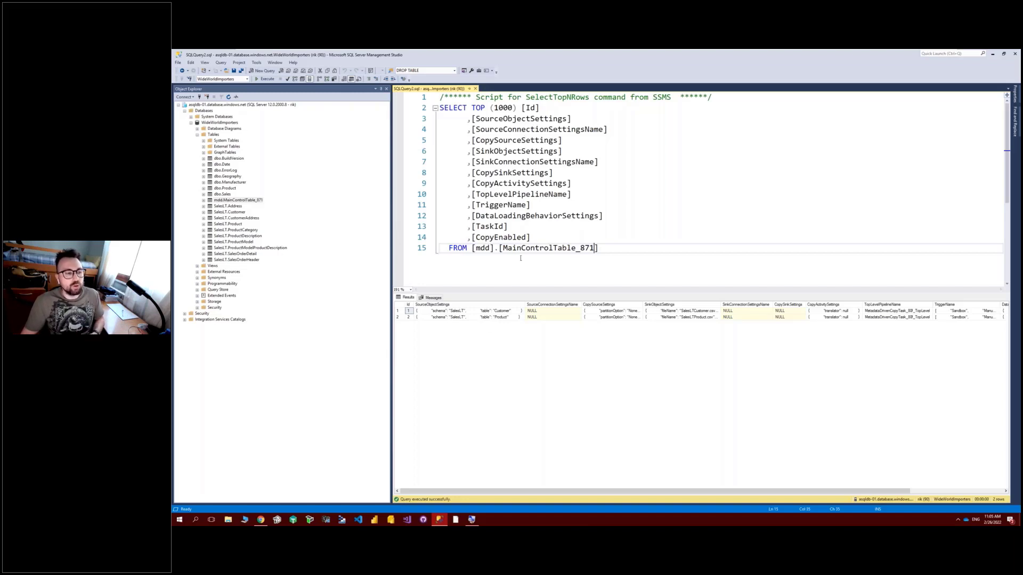
Step: Copy the Customer row's SourceObjectSettings JSON below the query and highlight its schema and table entries
left_click(519, 311)
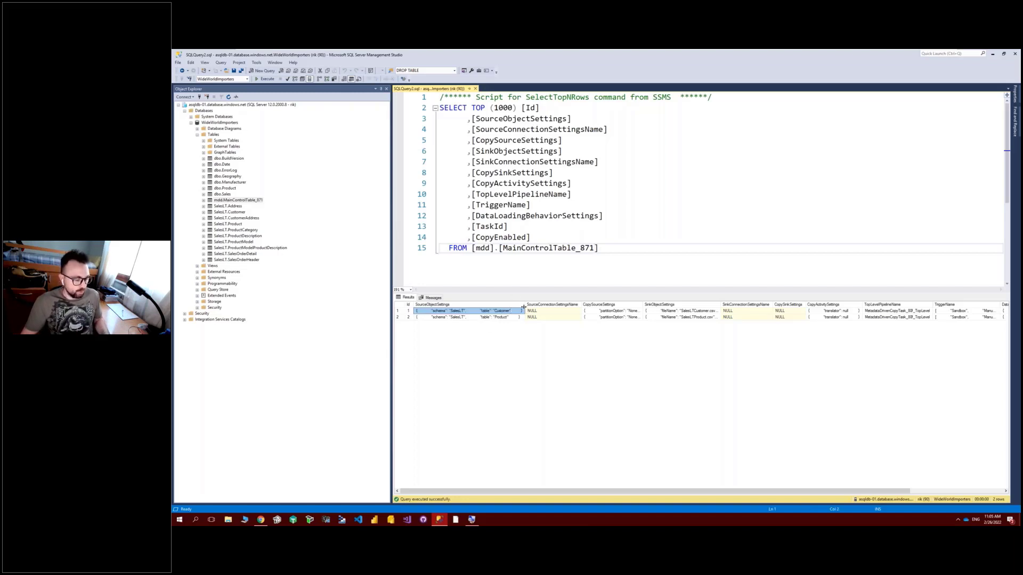
key("ctrl+c")
left_click(554, 279)
key("Return")
key("Return")
key("ctrl+v")
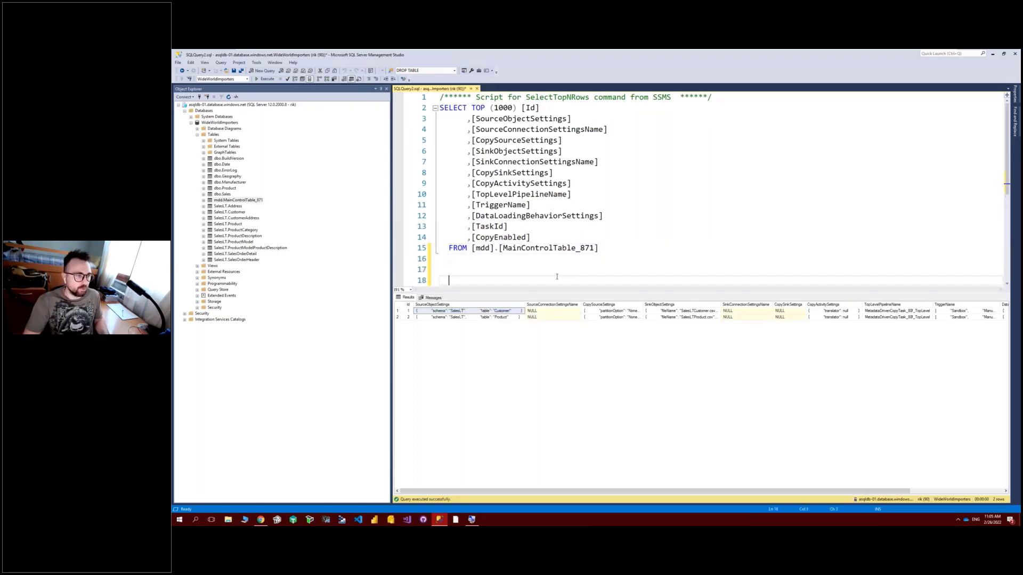
scroll(557, 277, "down", 3)
left_click_drag(468, 160, 426, 158)
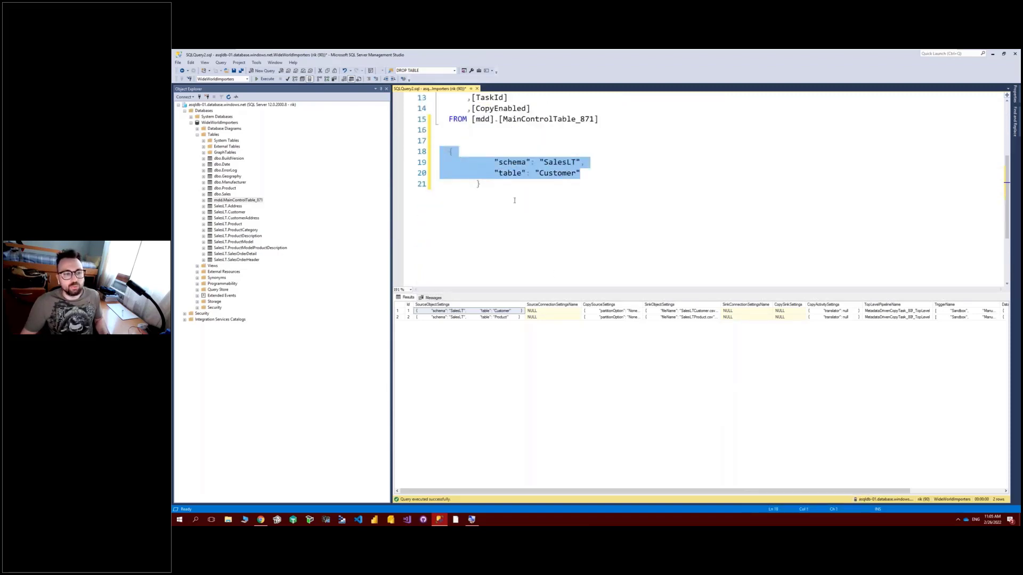
Step: Widen the SinkObjectSettings column and paste the Customer row's sink JSON below the source settings
double_click(720, 305)
left_click(726, 314)
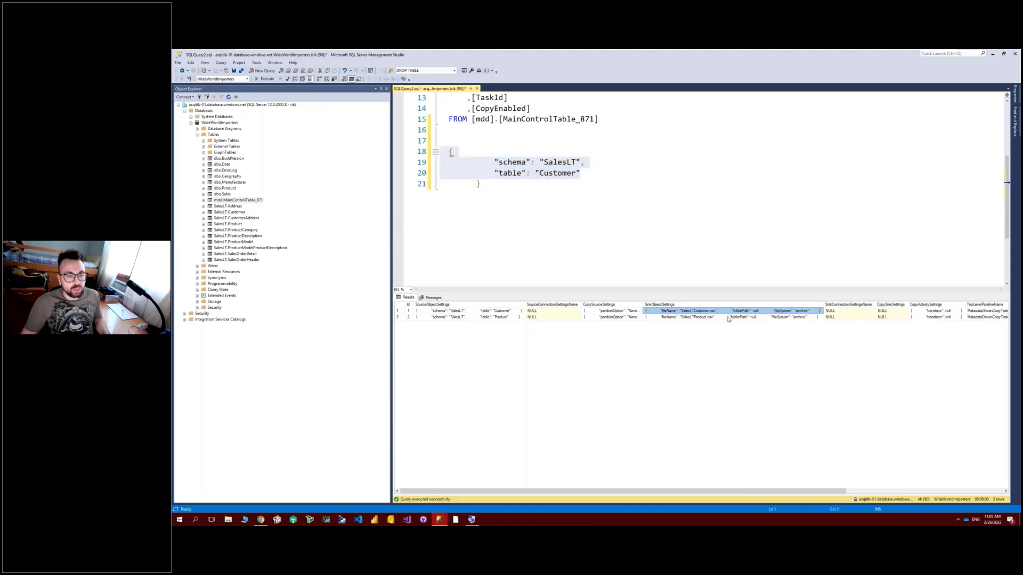
left_click(685, 246)
key("Return")
key("Return")
key("ctrl+v")
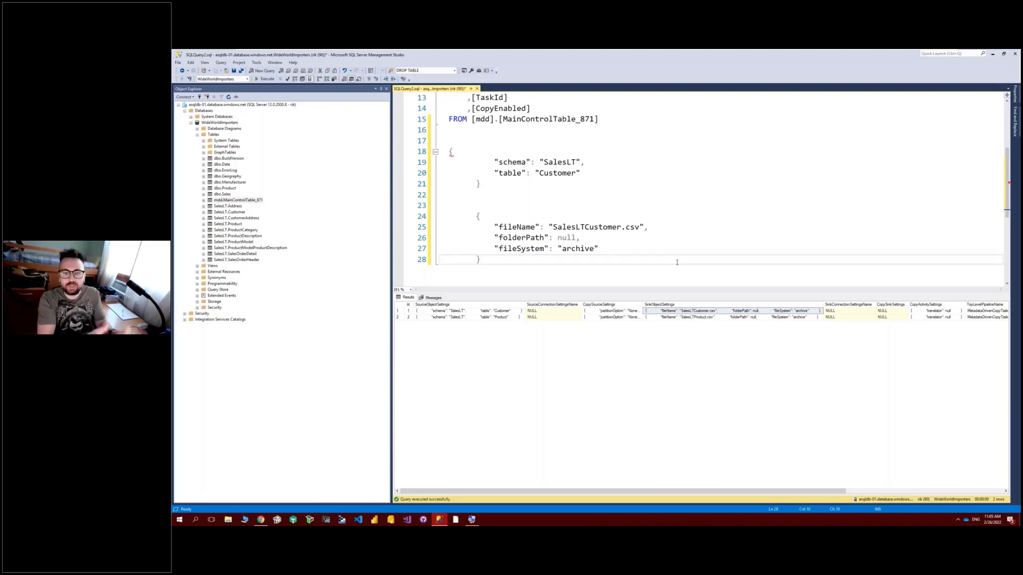
Step: Paste the Customer row's DataLoadingBehaviorSettings JSON below the sink settings and highlight its dataLoadingBehavior line
left_click(912, 491)
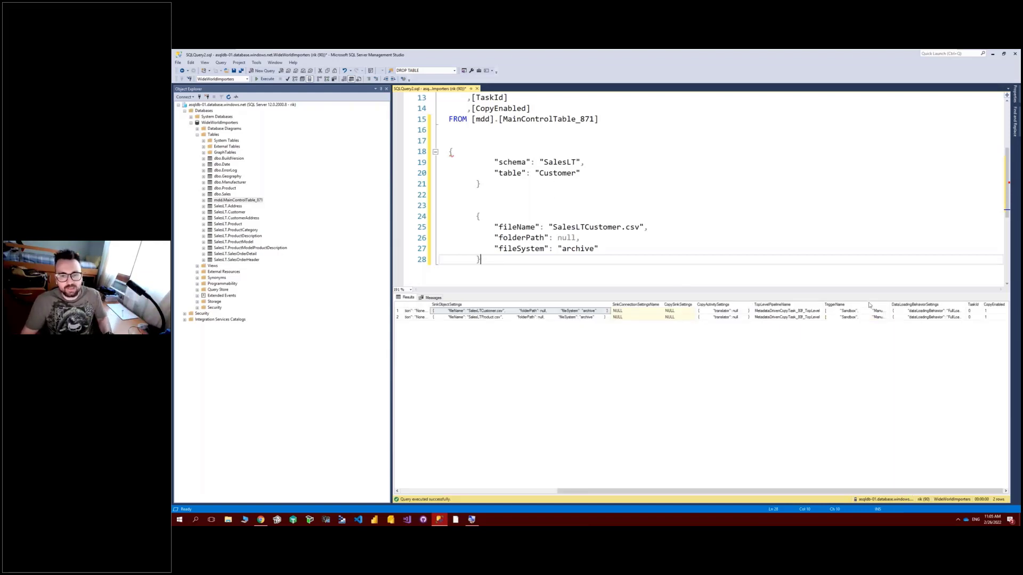
left_click(923, 311)
left_click(655, 263)
key("Return")
key("Return")
key("Return")
key("ctrl+v")
left_click_drag(653, 267, 475, 270)
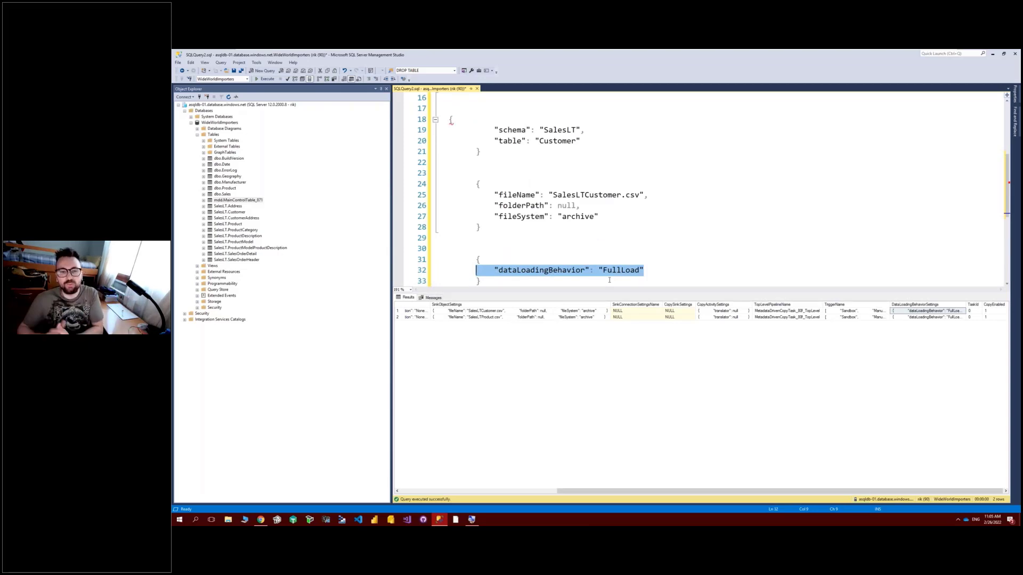
Step: Highlight the CopyEnabled values of both control-table rows and return to the first columns of the results
left_click_drag(990, 311, 984, 327)
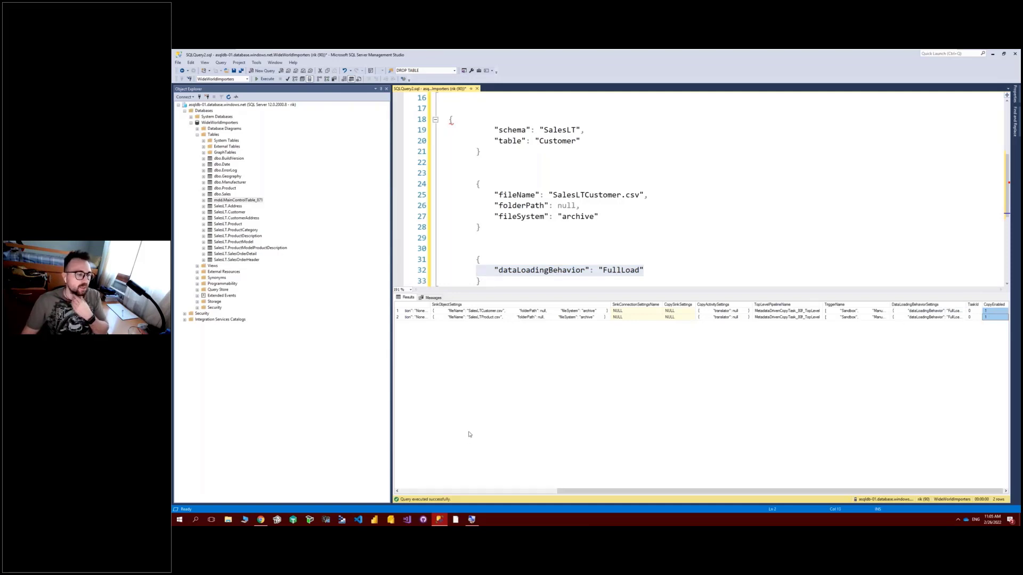
left_click(474, 491)
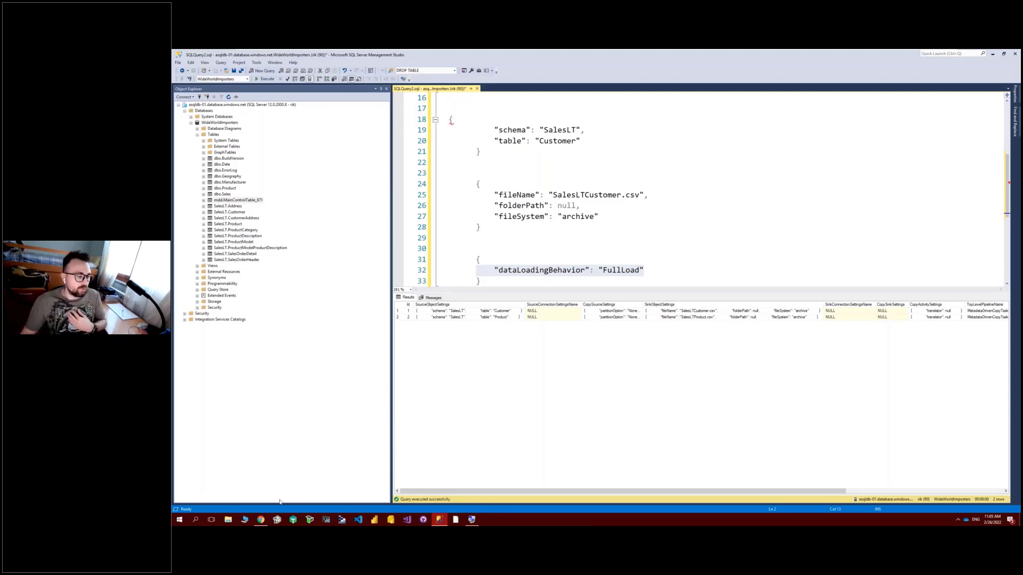
Step: Switch to Azure Data Factory, finish the Copy Data tool and expand the MetadataDrivenCopyTask_80f pipeline folder in the authoring view
left_click(261, 520)
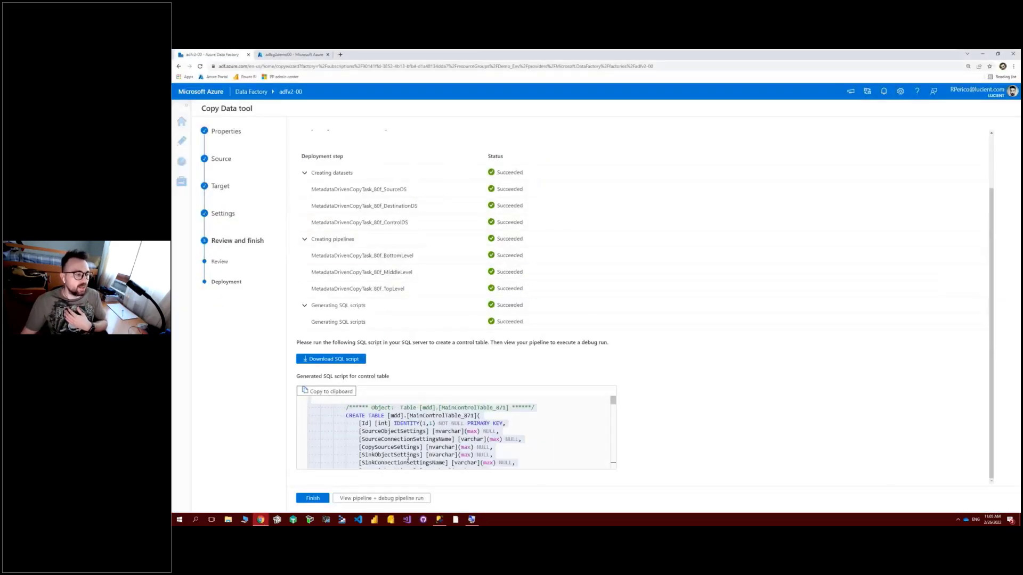
left_click(322, 501)
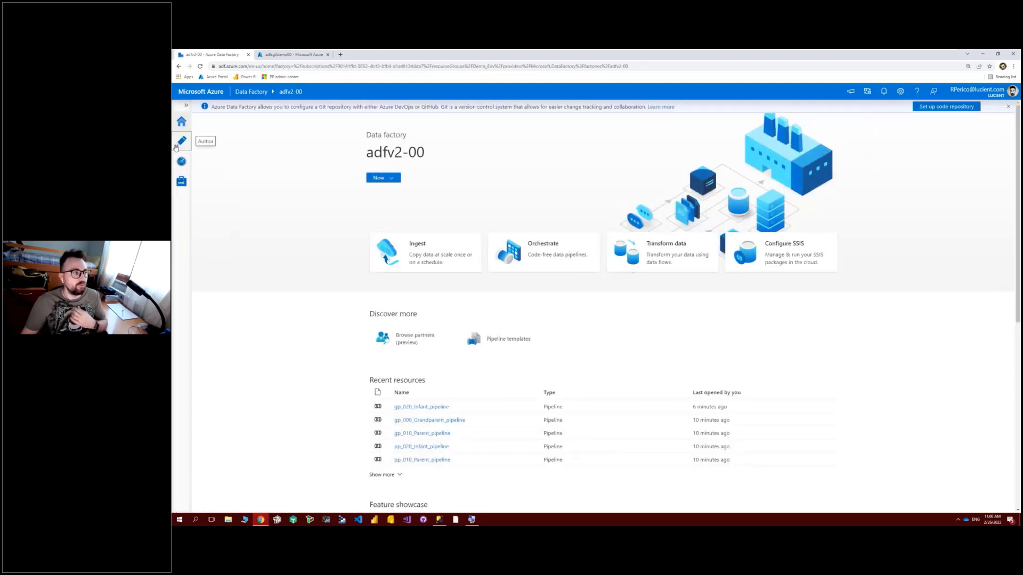
left_click(178, 145)
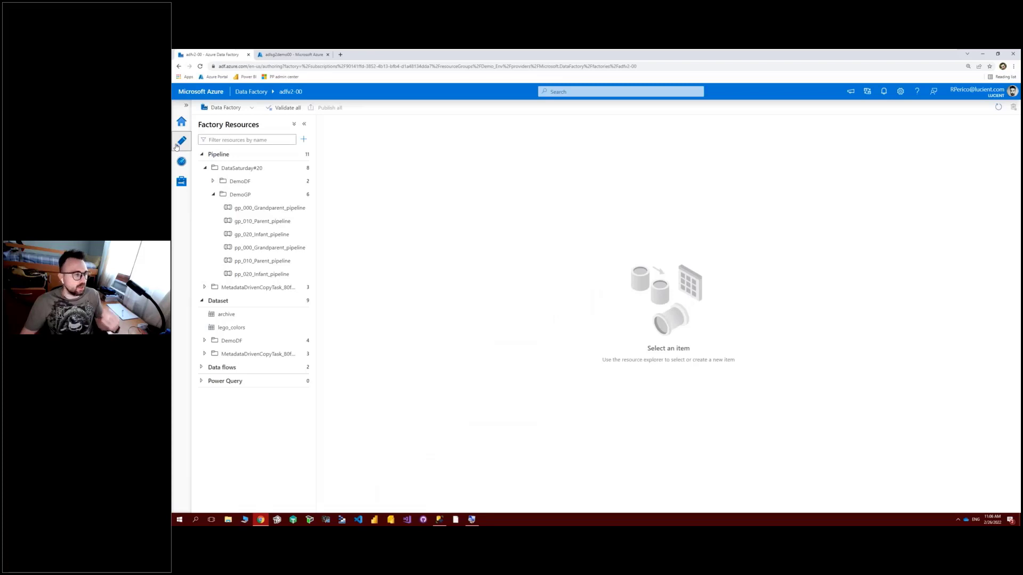
left_click(214, 194)
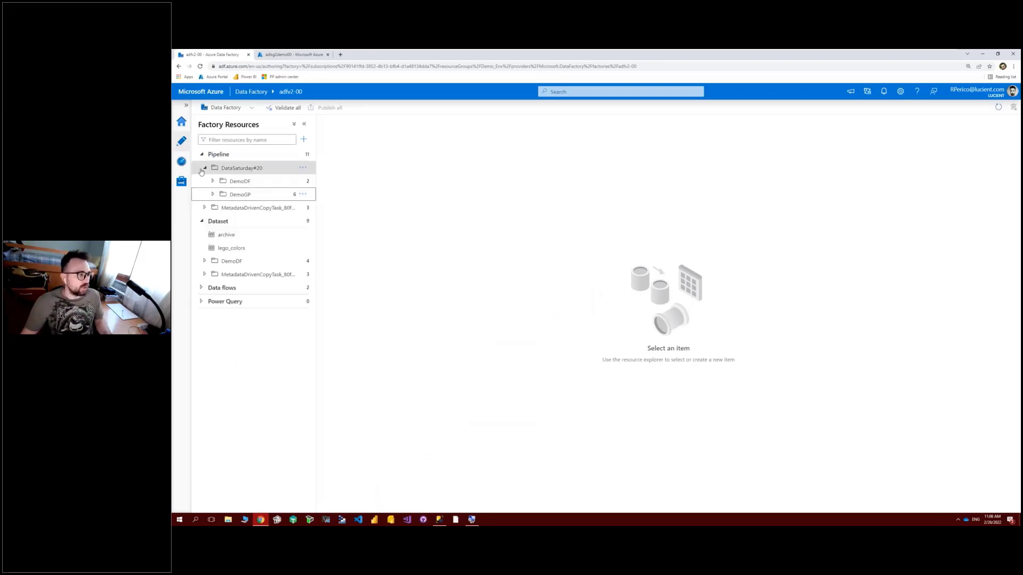
left_click(205, 168)
left_click(206, 182)
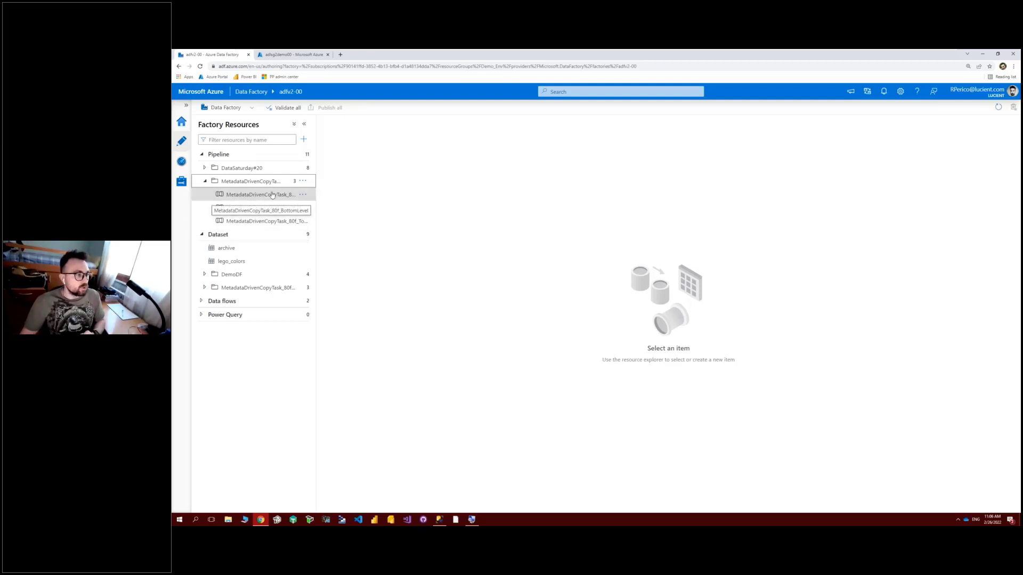
Step: Open the generated TopLevel, MiddleLevel and BottomLevel pipelines and look through their activities
left_click(272, 221)
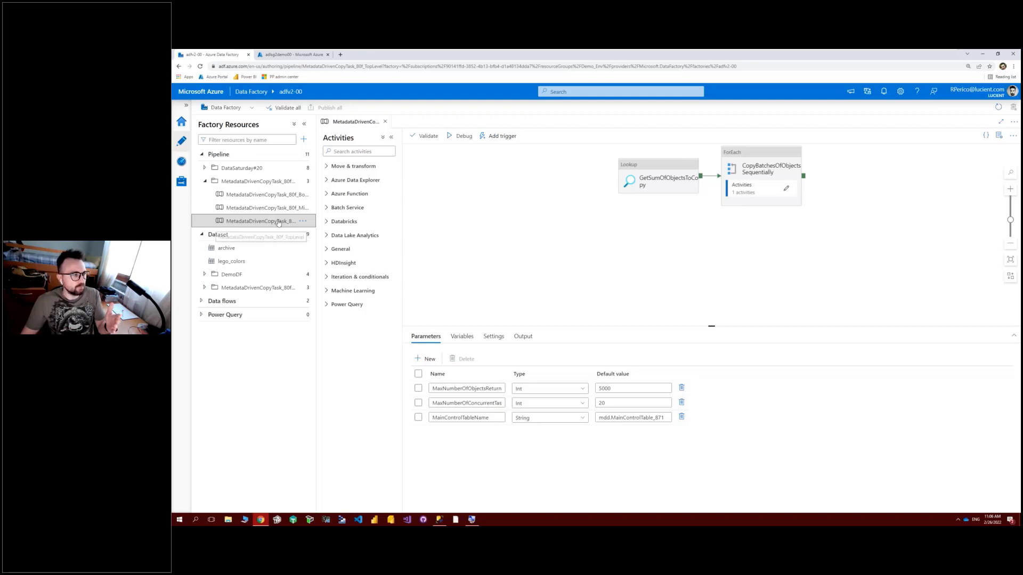
left_click(280, 208)
left_click(278, 196)
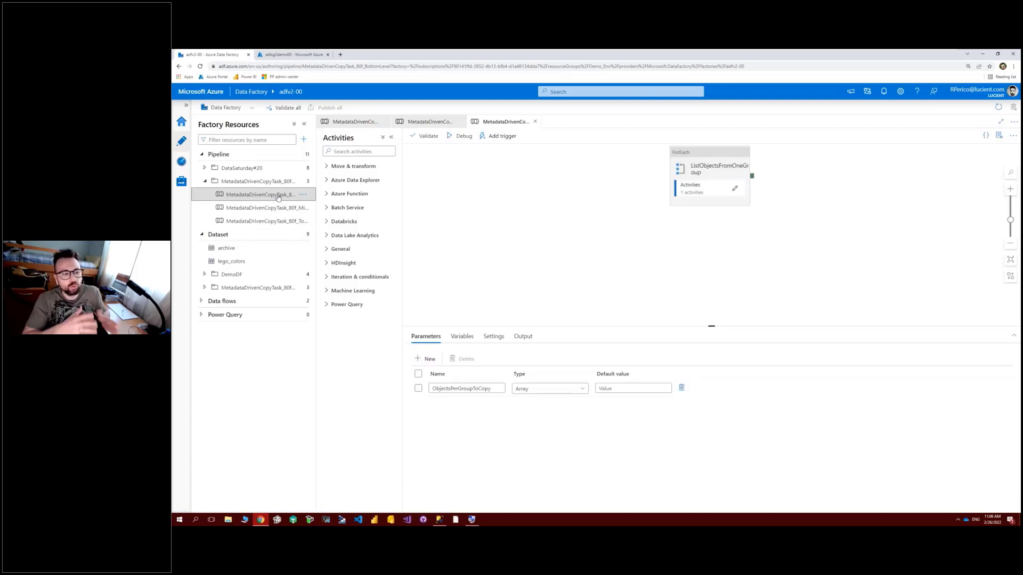
left_click(351, 121)
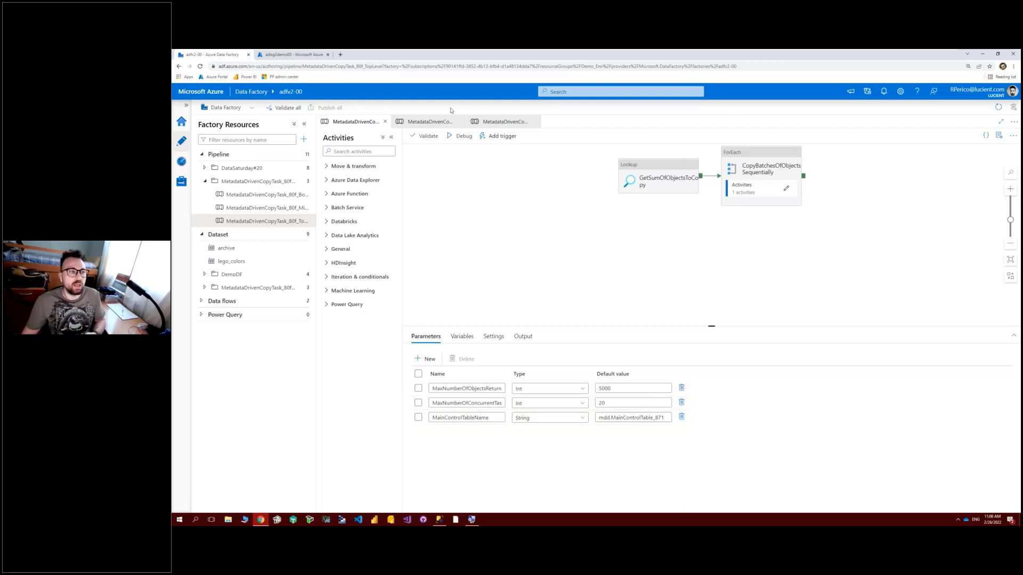
left_click(430, 121)
left_click(505, 122)
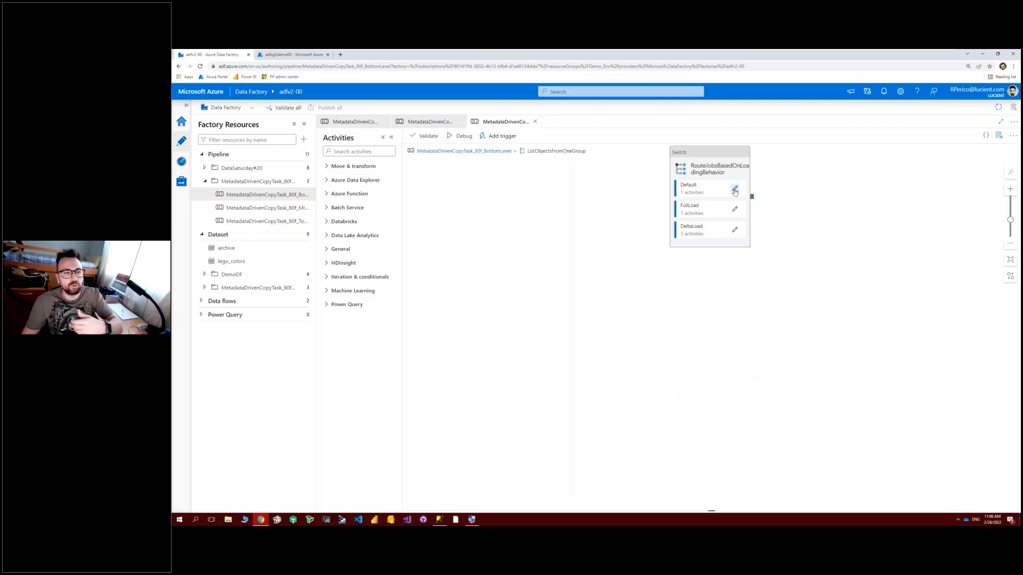
Step: Examine the source and sink settings of the FullLoadOneObject copy activity in the bottom-level pipeline's FullLoad case
left_click(735, 210)
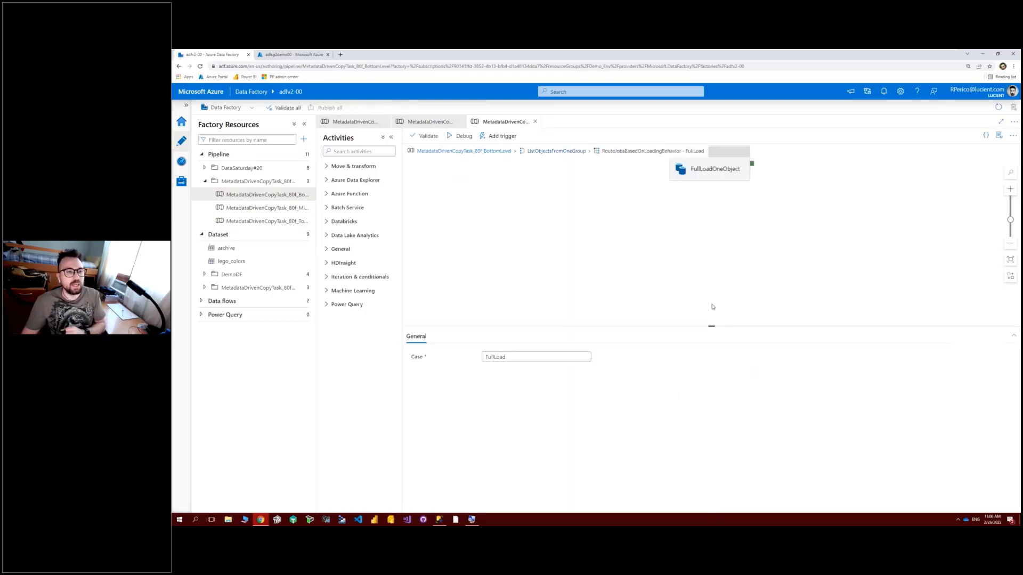
left_click(708, 180)
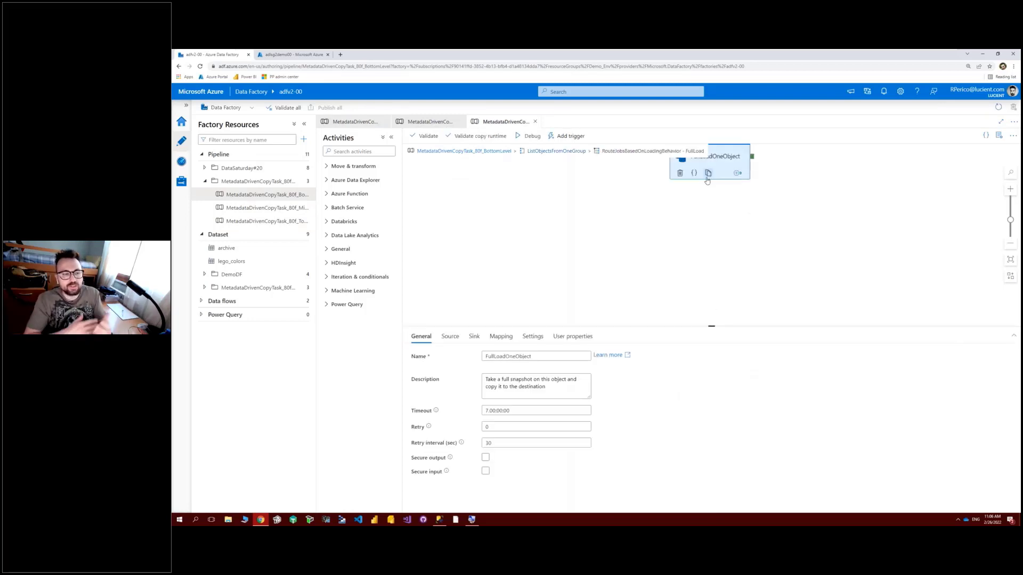
left_click(450, 336)
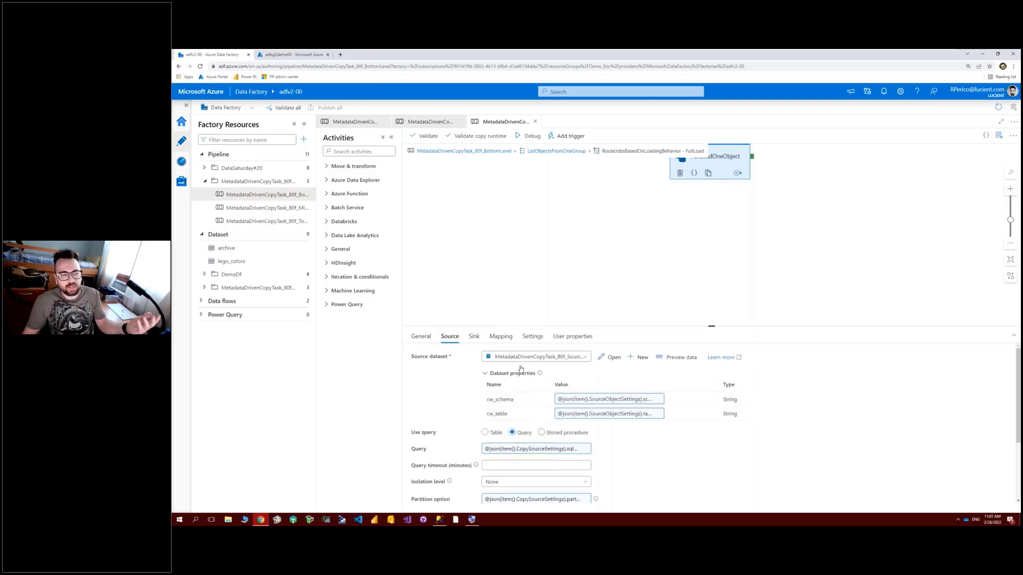
left_click(474, 337)
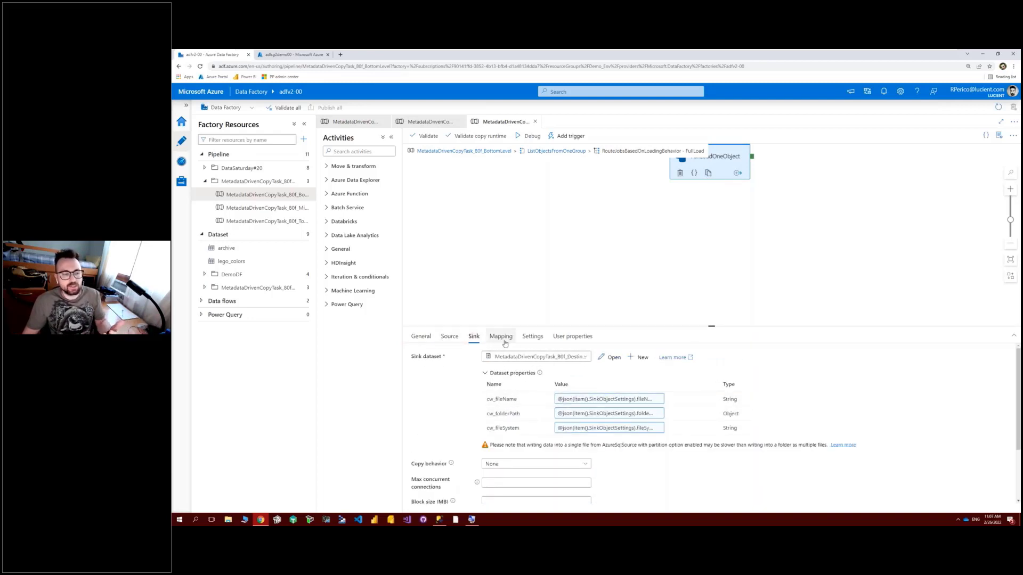
Step: Close the bottom- and middle-level pipelines and run a debug of the top-level pipeline with its default parameters, refreshing the run status
left_click(535, 121)
left_click(460, 121)
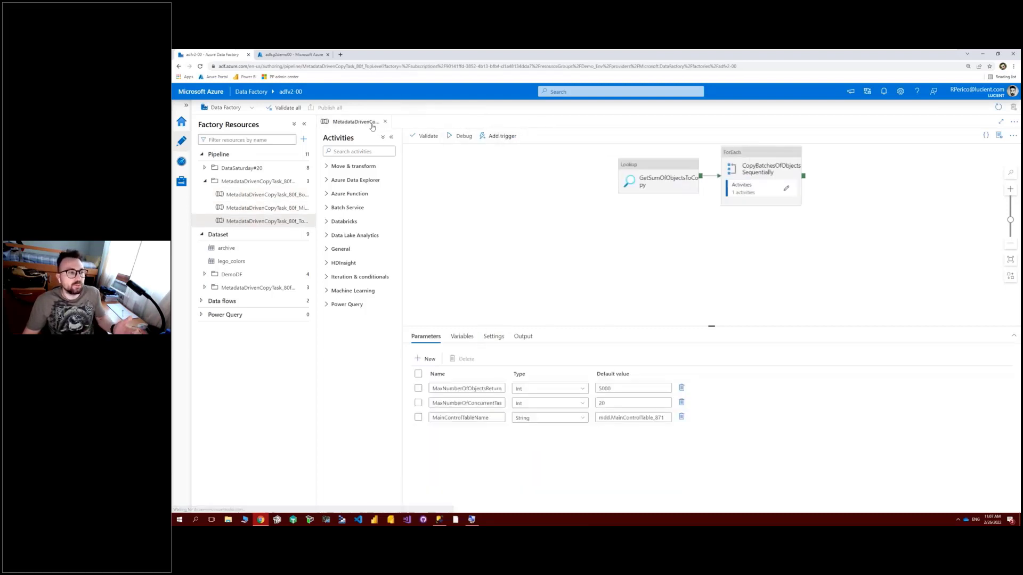
left_click(447, 137)
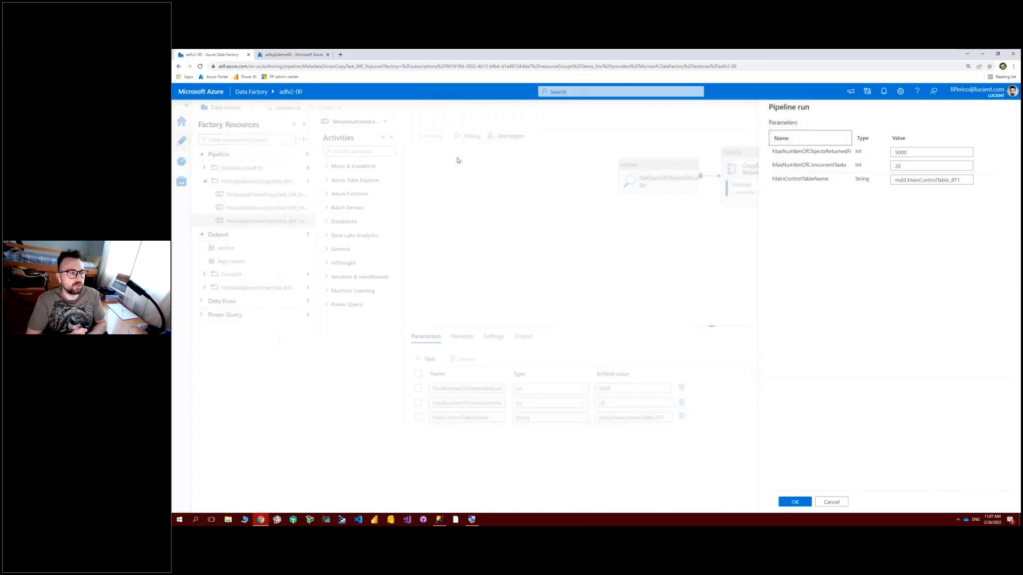
left_click(789, 505)
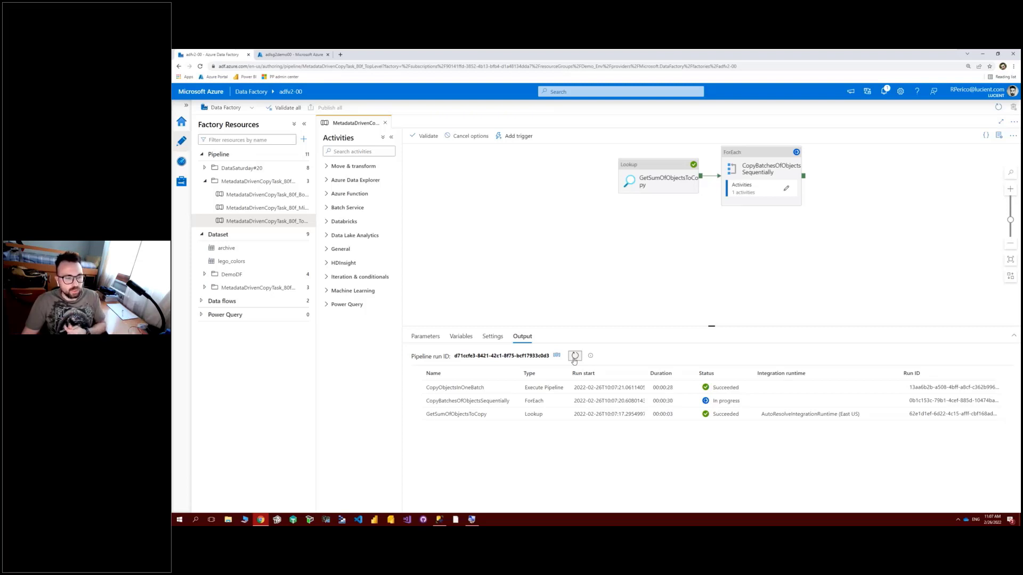
left_click(576, 357)
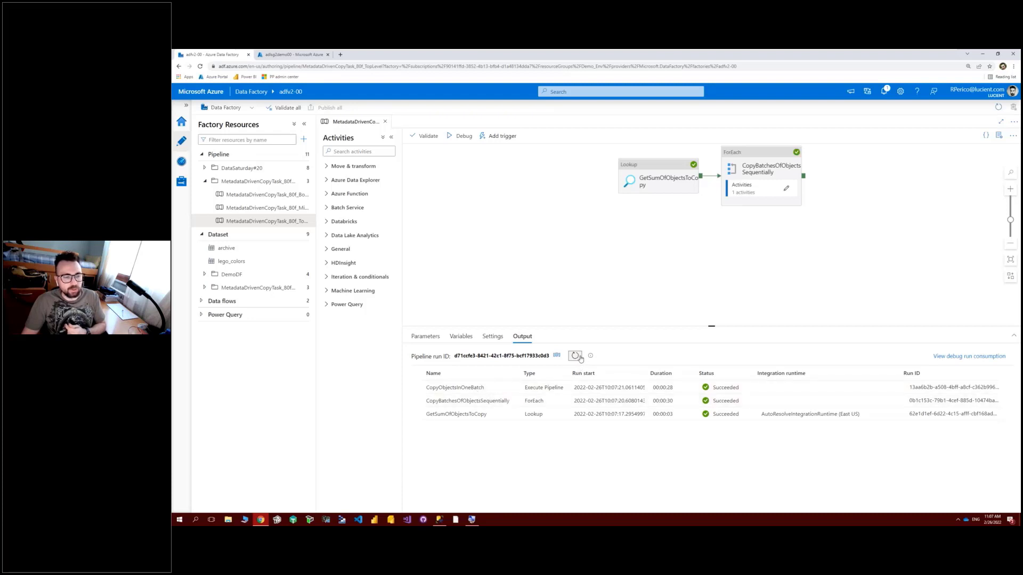
Step: Refresh the archive container in the adlsg2demo00 storage browser and view the contents of SalesLTProduct.csv
left_click(301, 56)
left_click(443, 137)
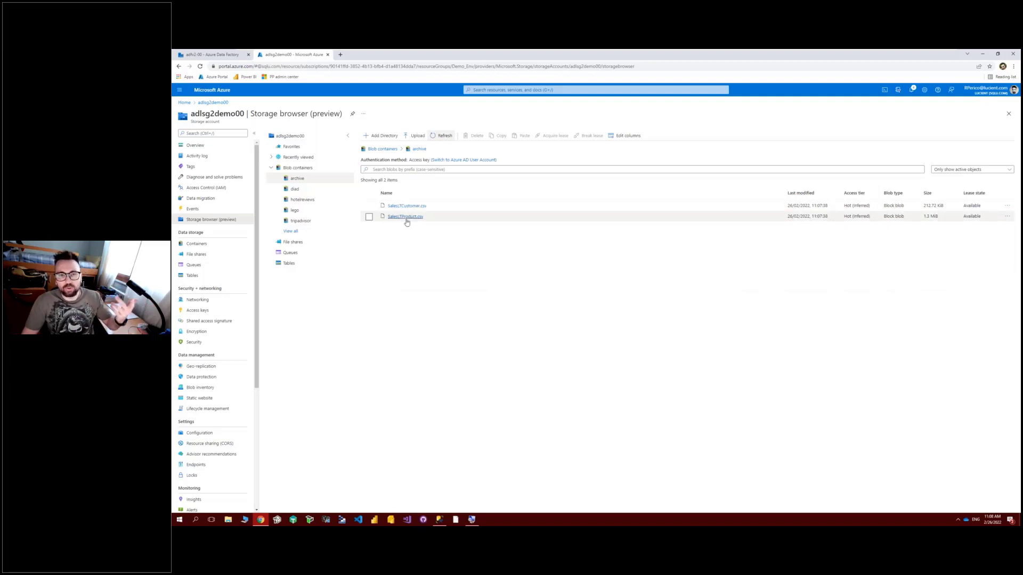
left_click(1007, 216)
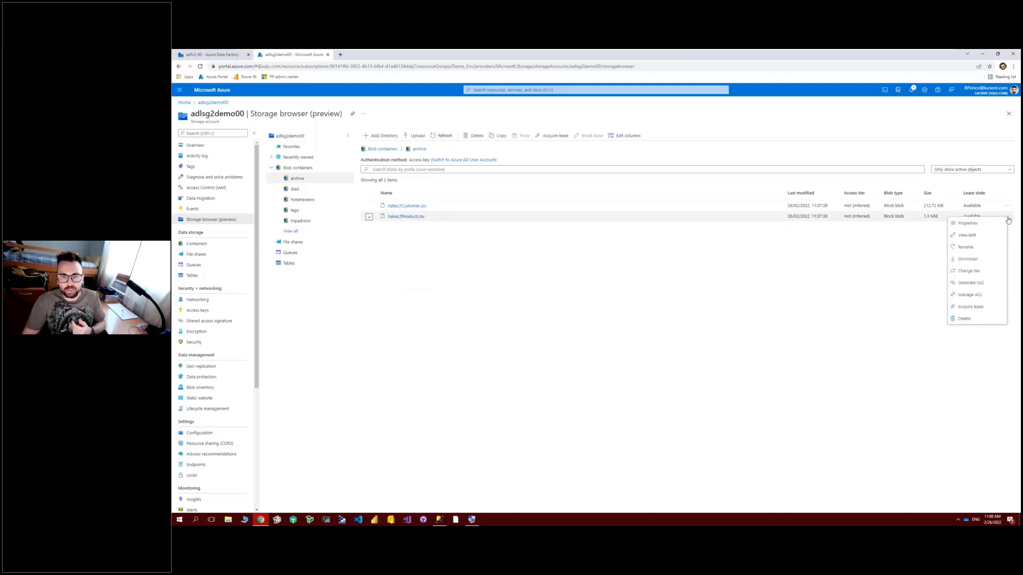
left_click(927, 250)
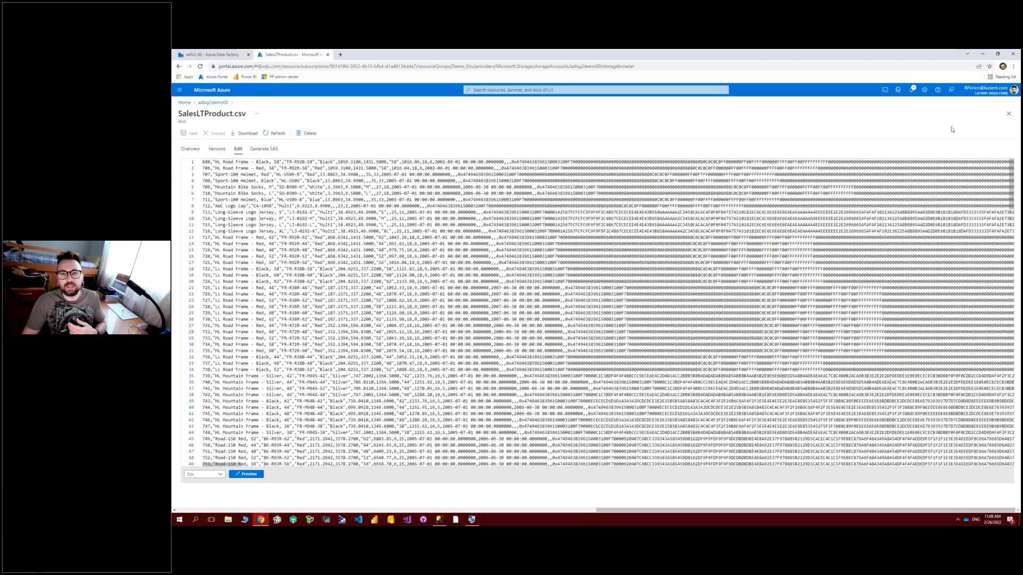
left_click(1009, 113)
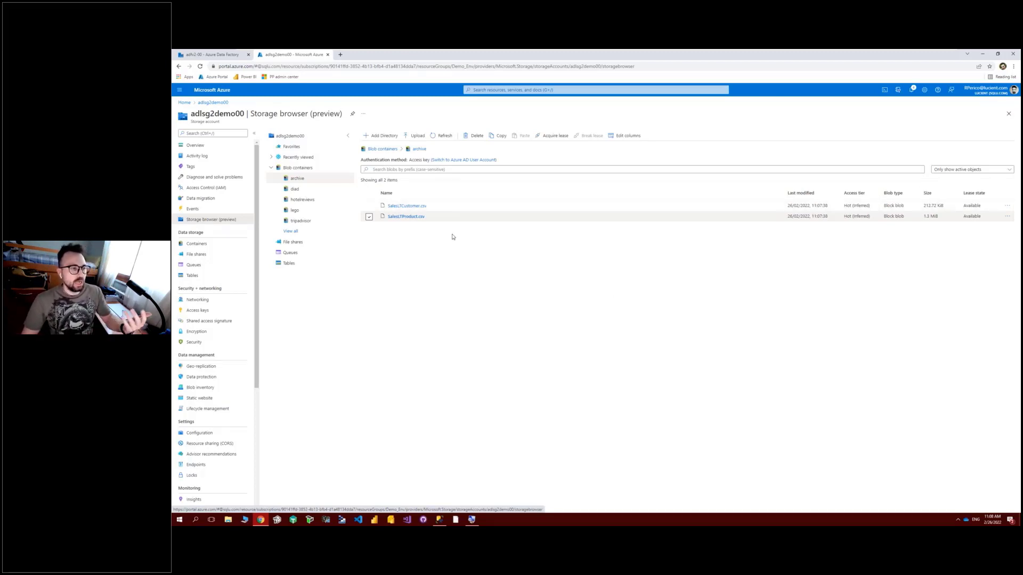
left_click(369, 217)
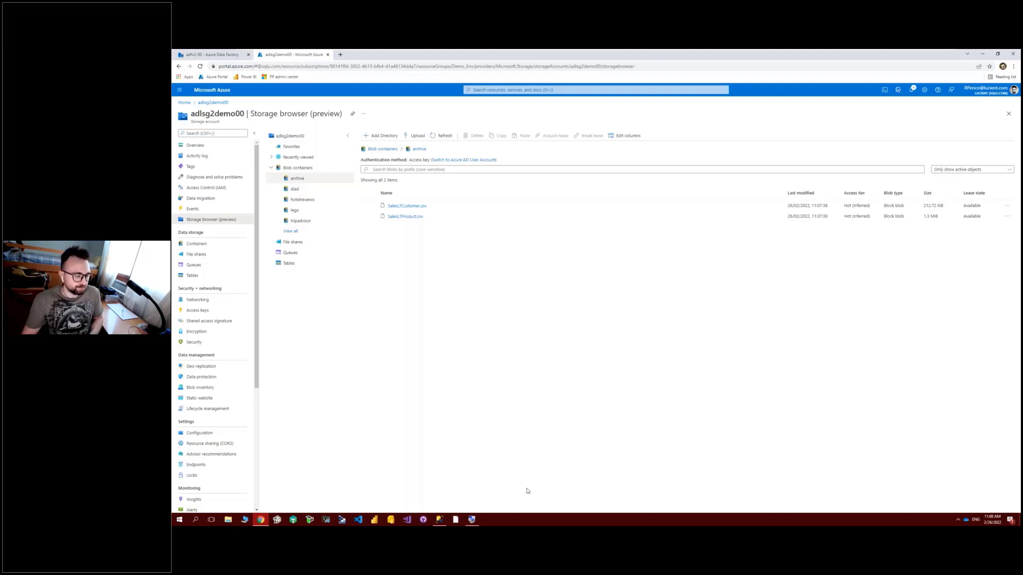
Step: Switch to SQL Server Management Studio and paste into a new query the script inserting a ProductCategory row into mdd.MainControlTable_871
left_click(440, 519)
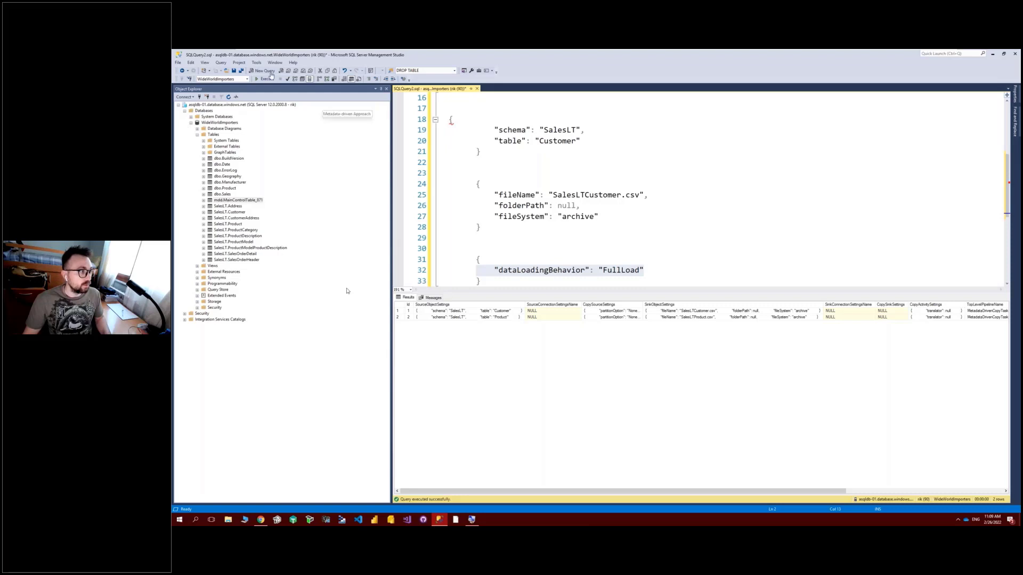
left_click(231, 201)
left_click(262, 71)
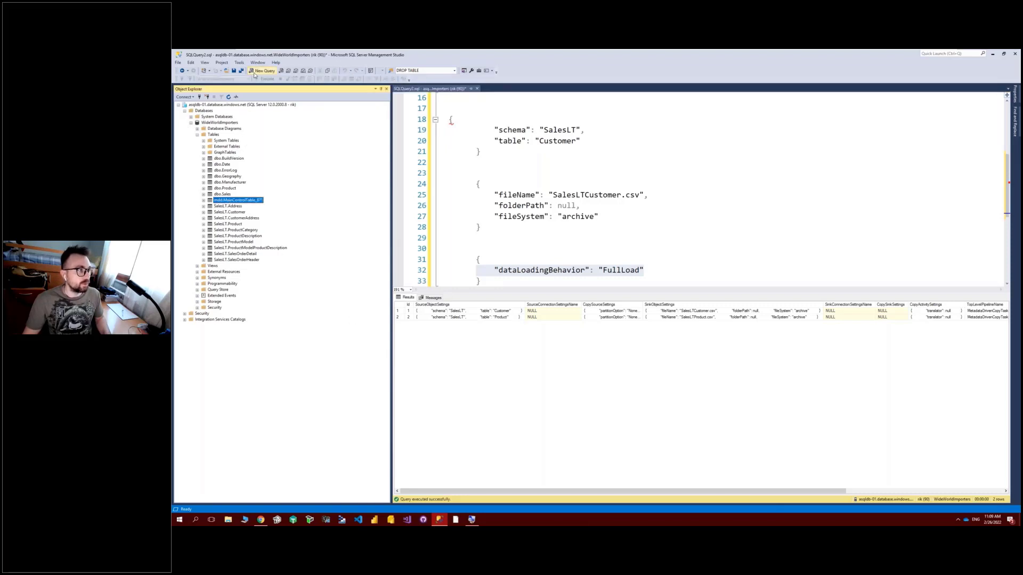
key("ctrl+v")
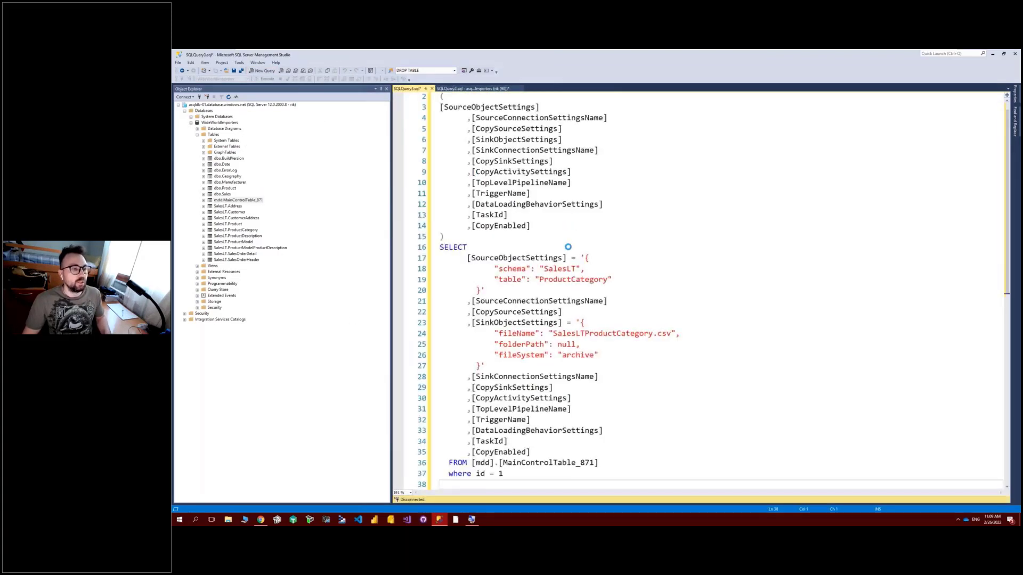
scroll(571, 250, "down", 2)
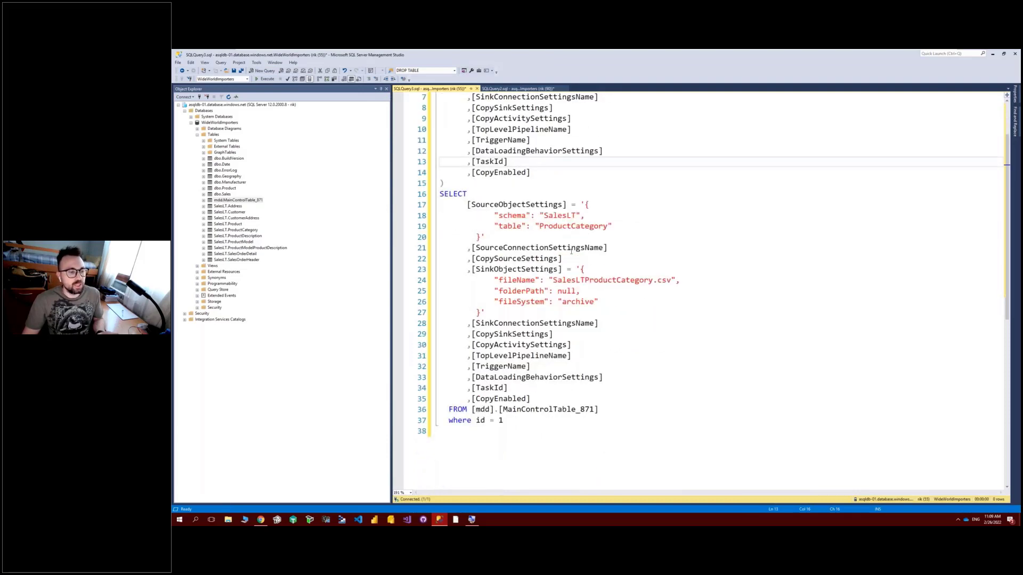
scroll(571, 251, "up", 2)
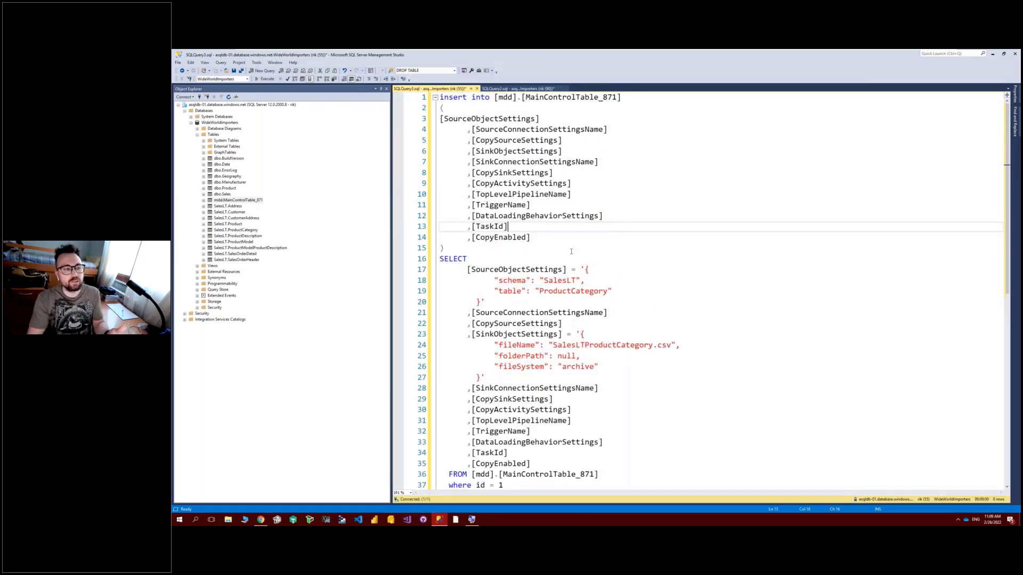
Step: Review the insert script by highlighting its target table, source table setting, sink file name and archive file system
left_click_drag(640, 96, 494, 98)
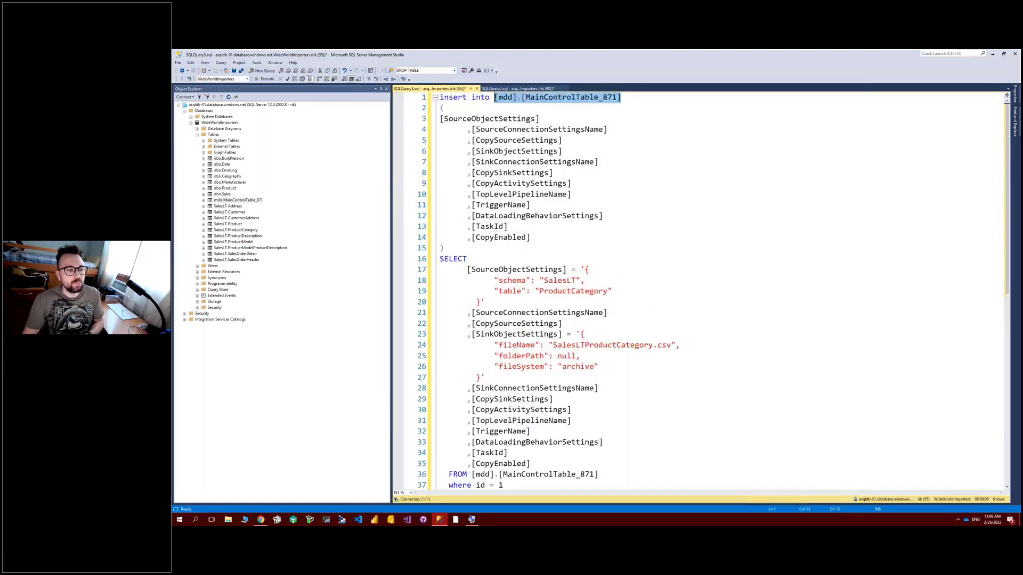
left_click_drag(463, 270, 502, 307)
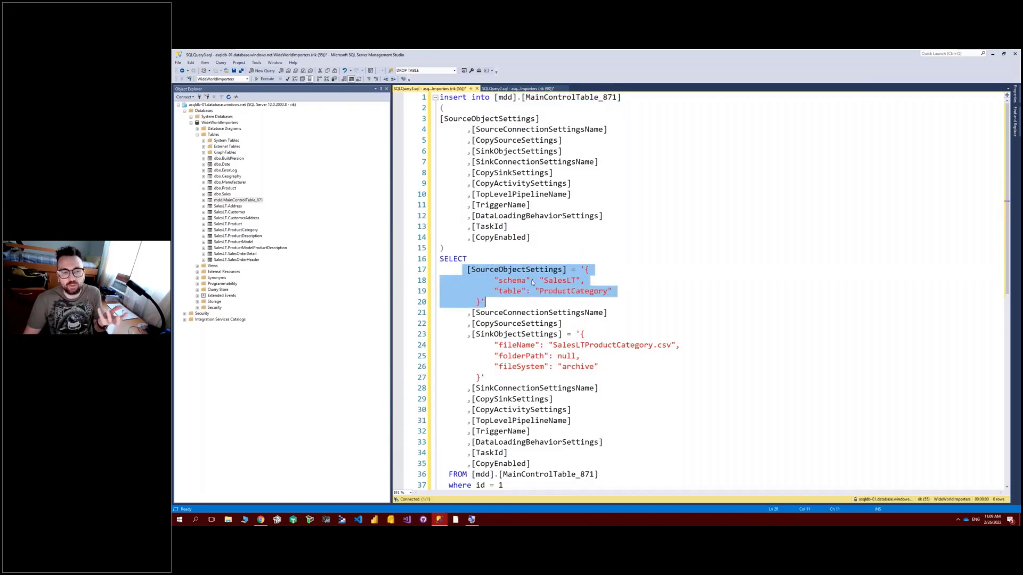
double_click(563, 293)
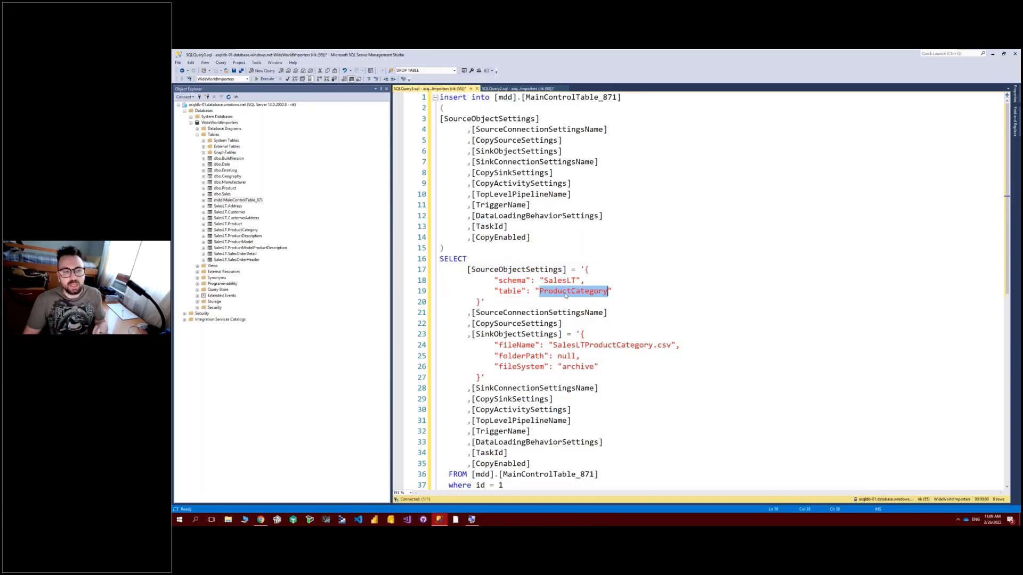
double_click(600, 346)
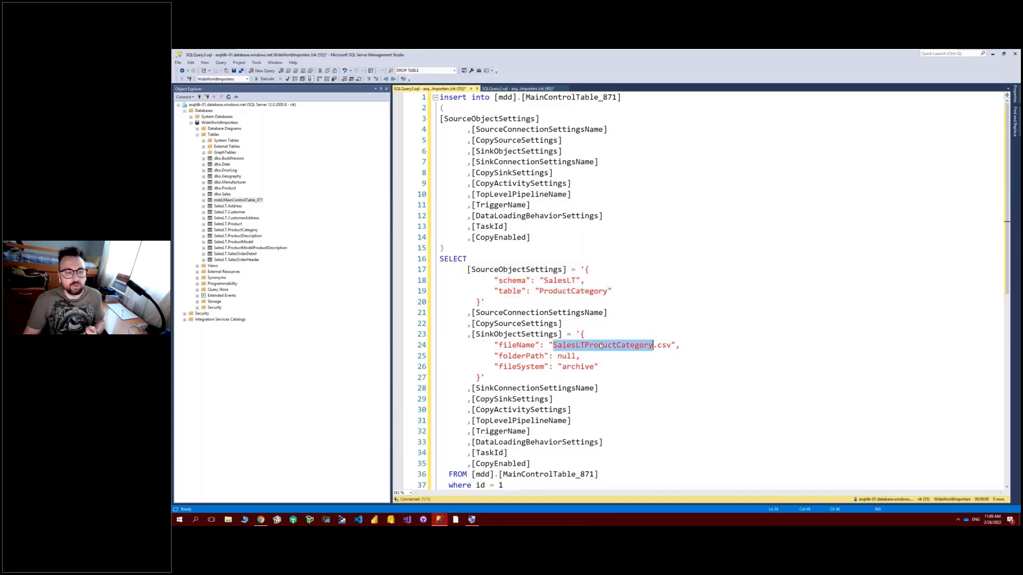
double_click(586, 366)
double_click(606, 347)
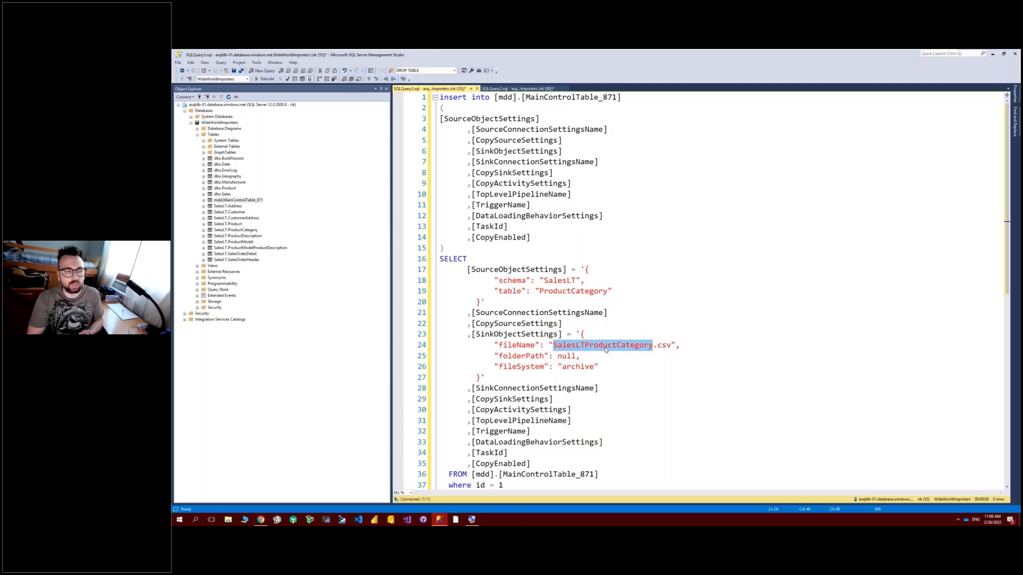
left_click(633, 303)
scroll(633, 303, "down", 3)
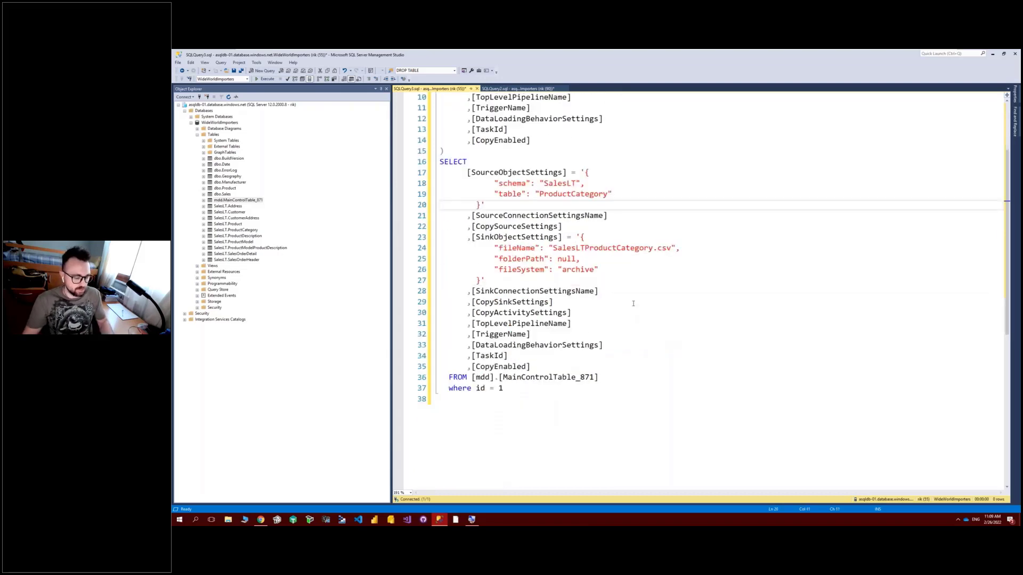
Step: Execute the ProductCategory insert script, clear the JSON notes from the control-table query and rerun its select
key("F5")
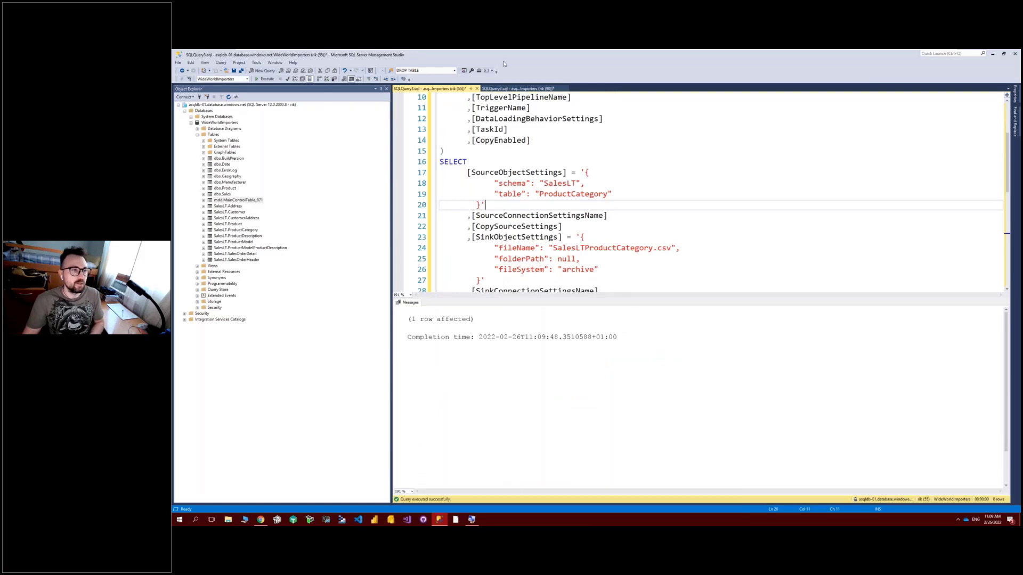
left_click(516, 87)
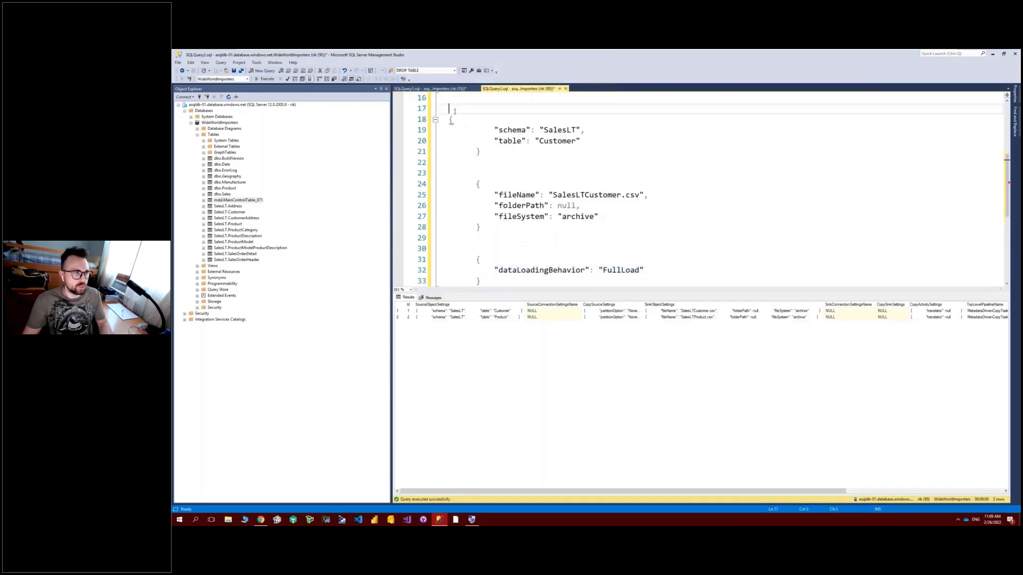
key("ctrl+a")
key("Delete")
key("F5")
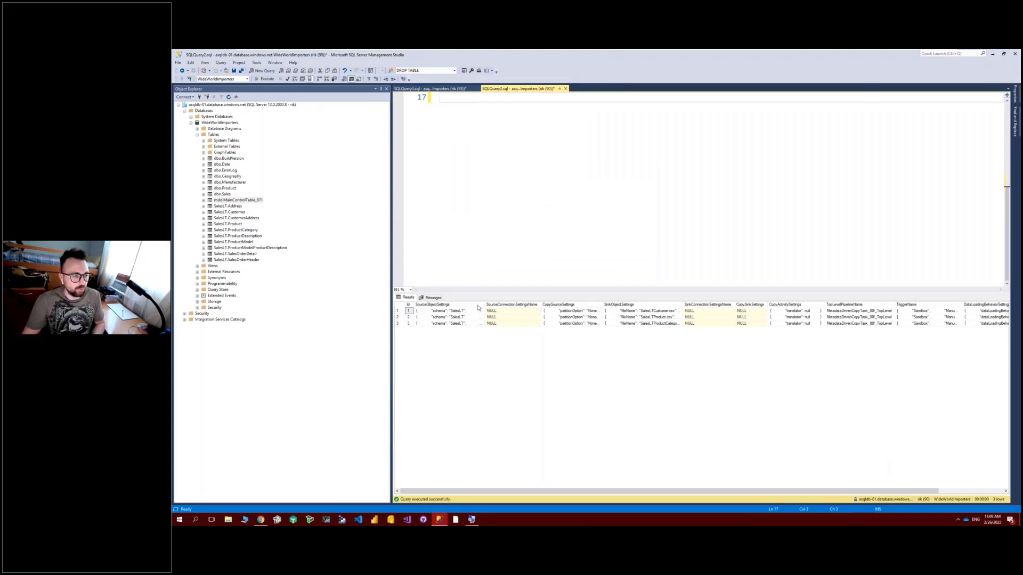
Step: Widen the SourceObjectSettings and SinkObjectSettings result columns and check the ProductCategory row's table and file name settings
double_click(483, 307)
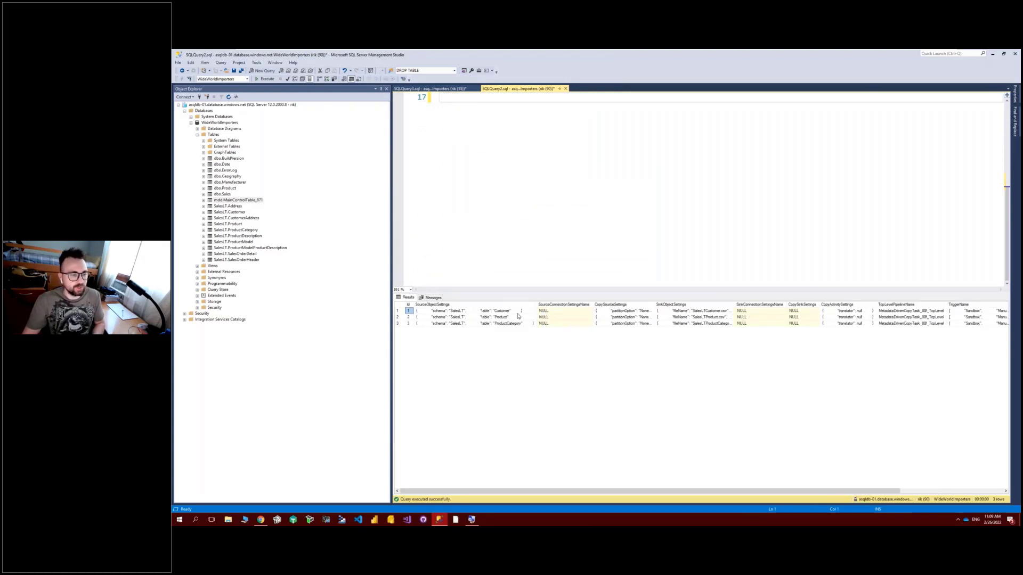
left_click_drag(517, 317, 518, 332)
left_click(466, 330)
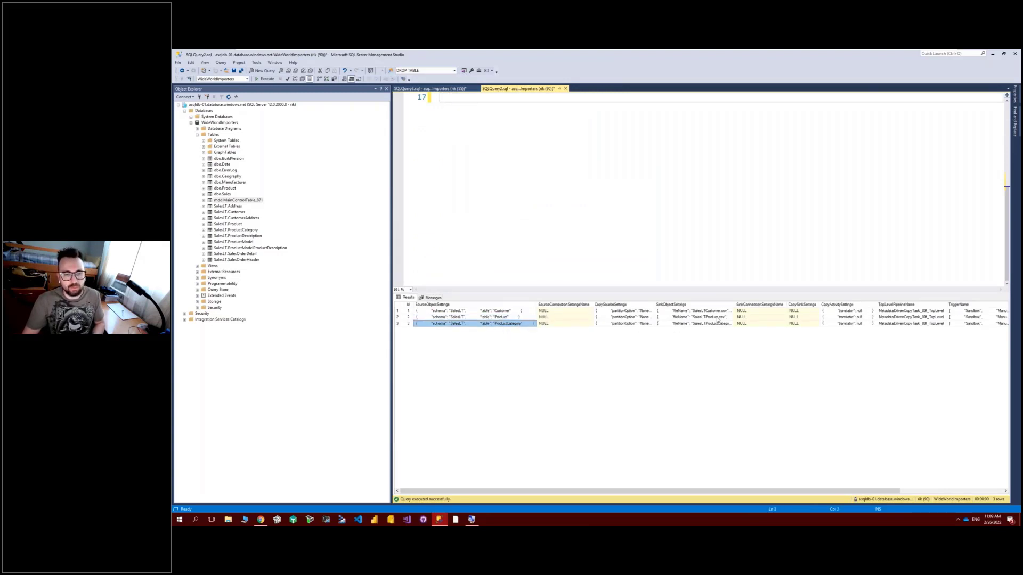
double_click(737, 305)
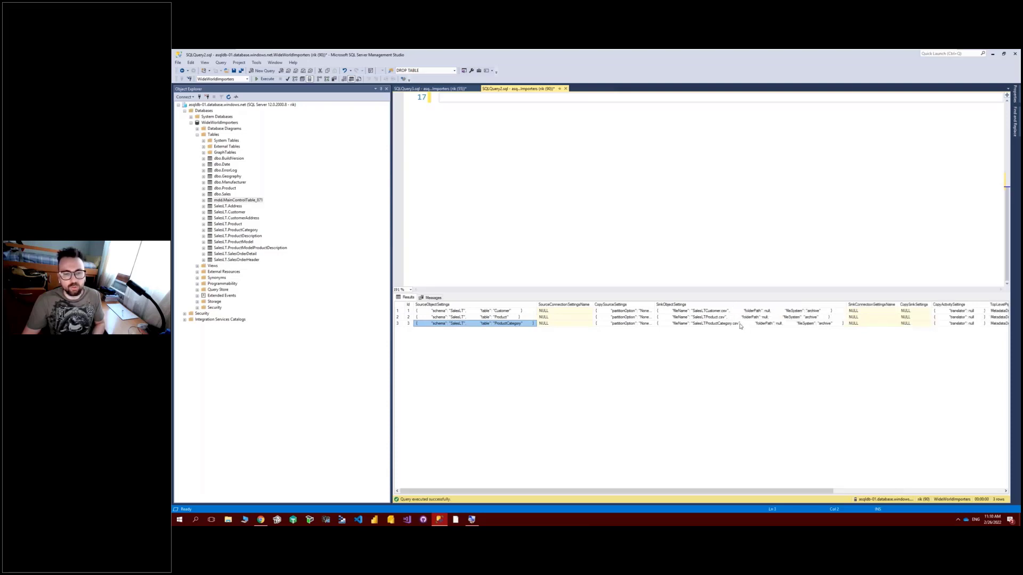
left_click(740, 325)
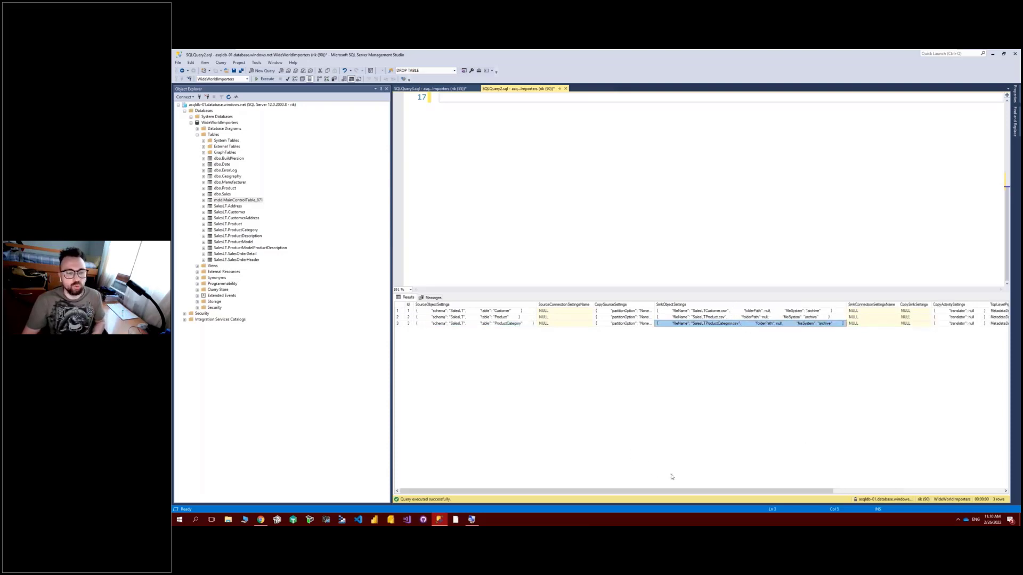
mouse_move(730, 493)
left_mouse_down()
mouse_move(872, 493)
mouse_move(730, 493)
left_mouse_up()
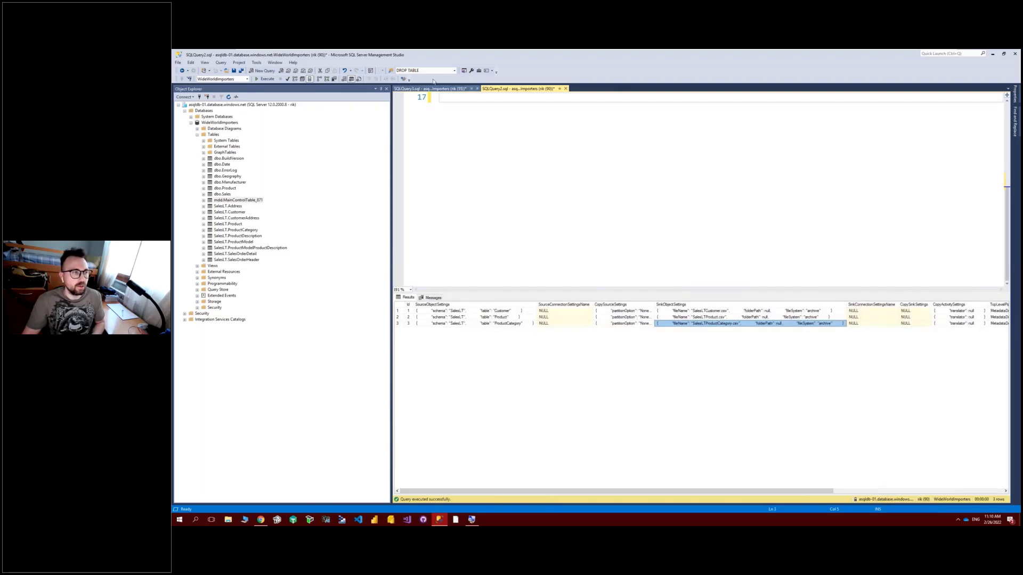
Step: Review the insert script's id = 1 filter and CopyEnabled column, and the CopyActivitySettings values in the control-table results
left_click(436, 91)
scroll(521, 210, "down", 5)
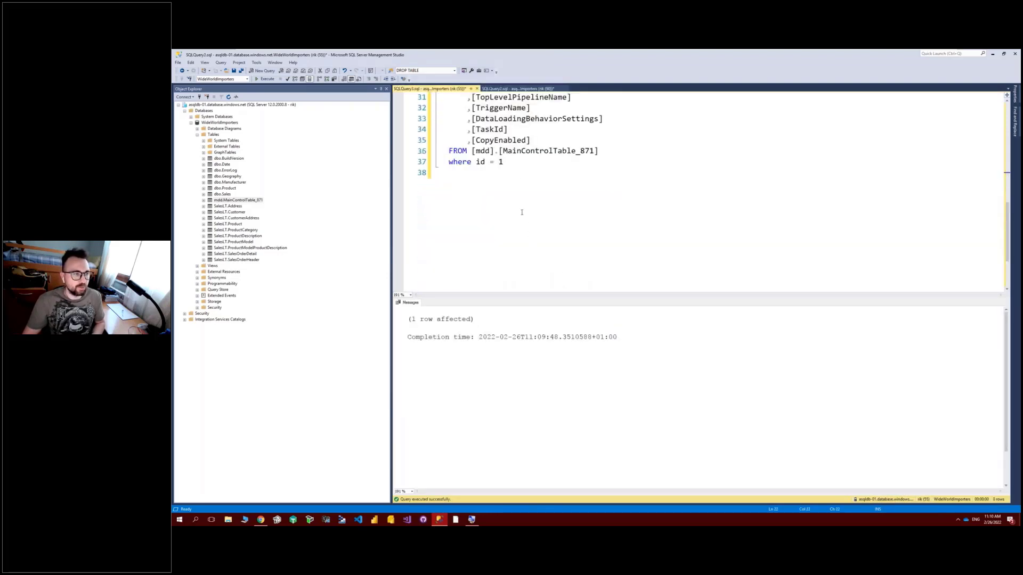
left_click_drag(515, 162, 411, 164)
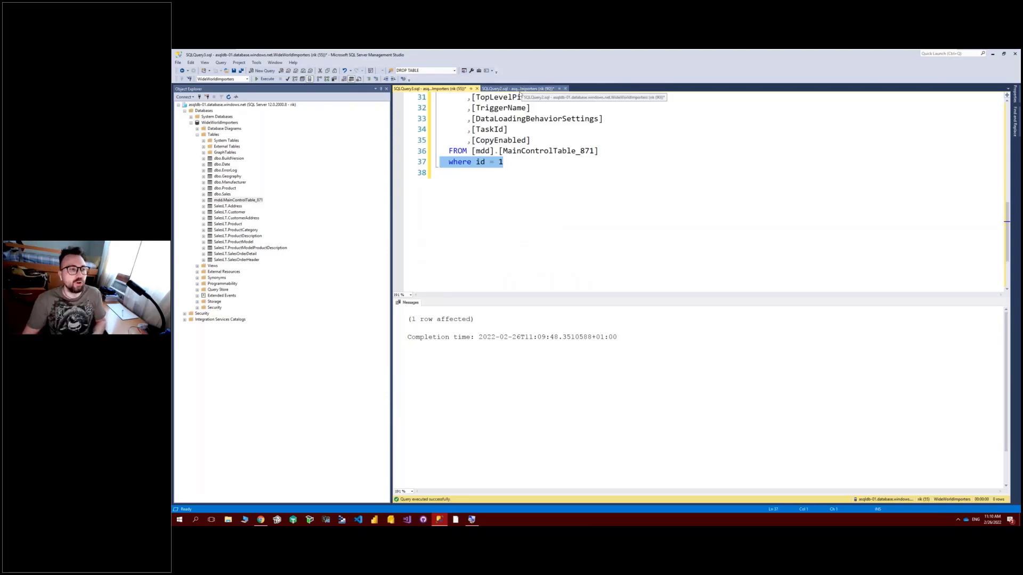
left_click_drag(457, 140, 565, 137)
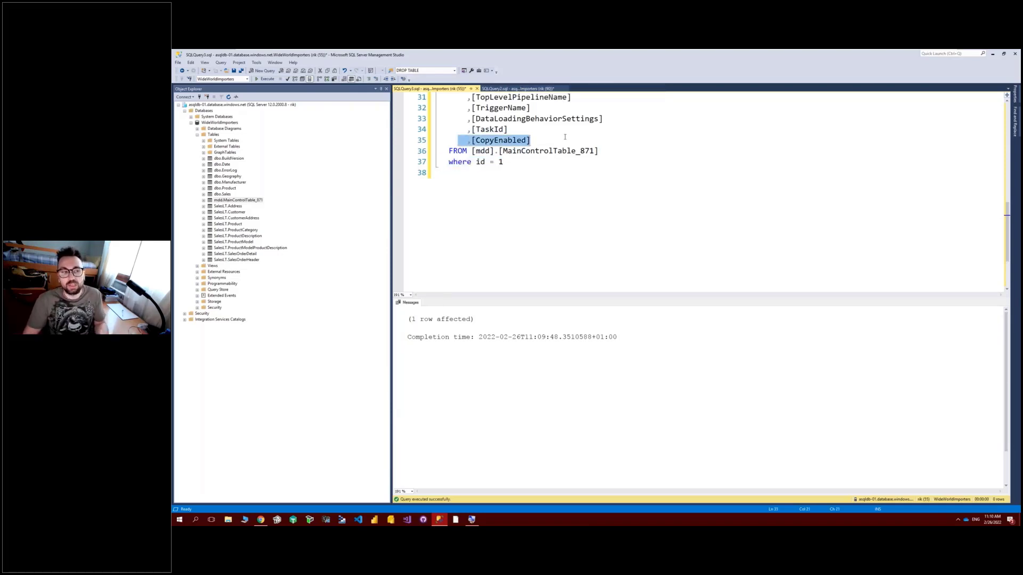
left_click(518, 88)
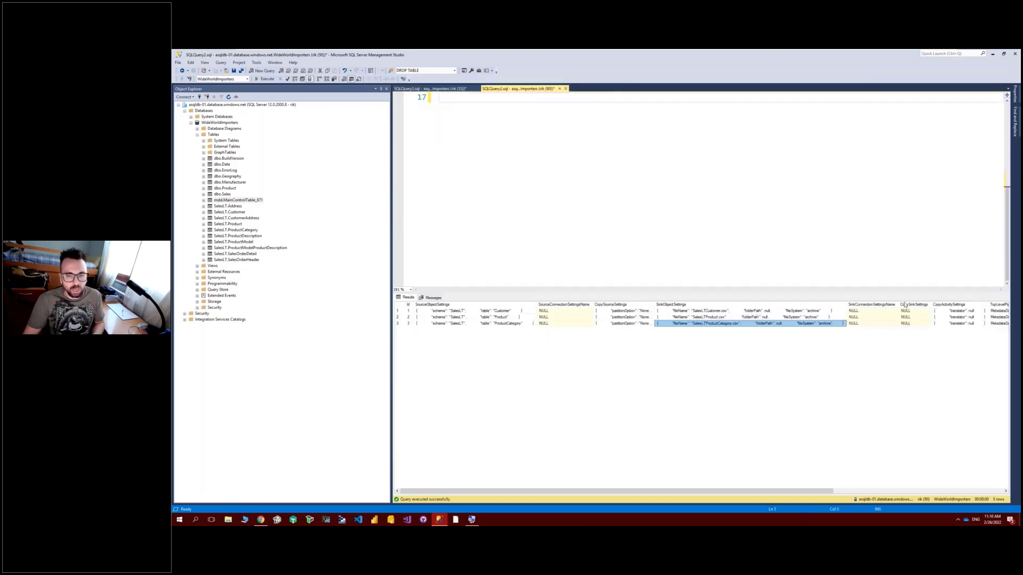
left_click_drag(960, 312, 961, 325)
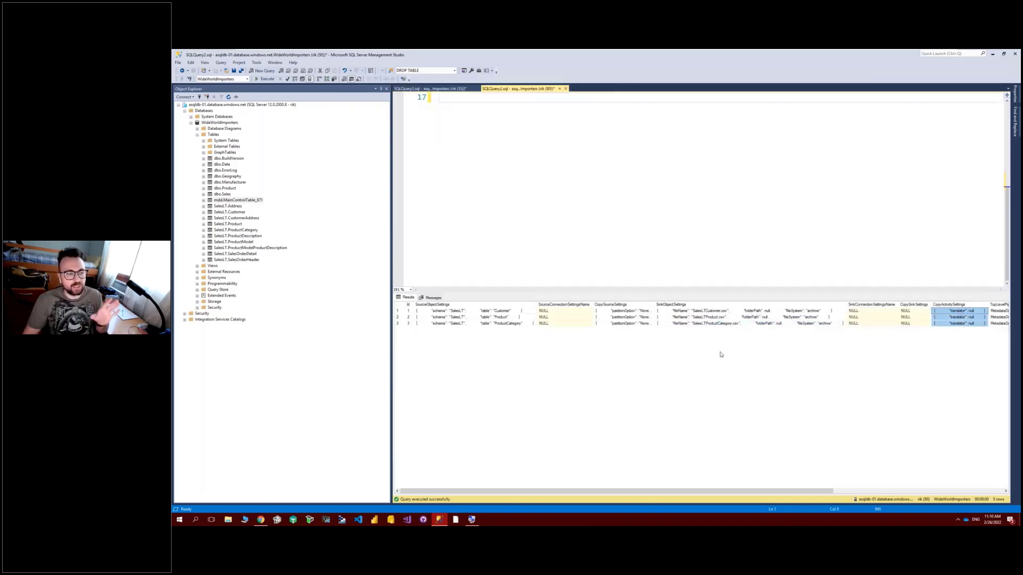
Step: Switch to Azure Data Factory and run a debug of the top-level pipeline with its default parameters, refreshing the status until it finishes
left_click(472, 520)
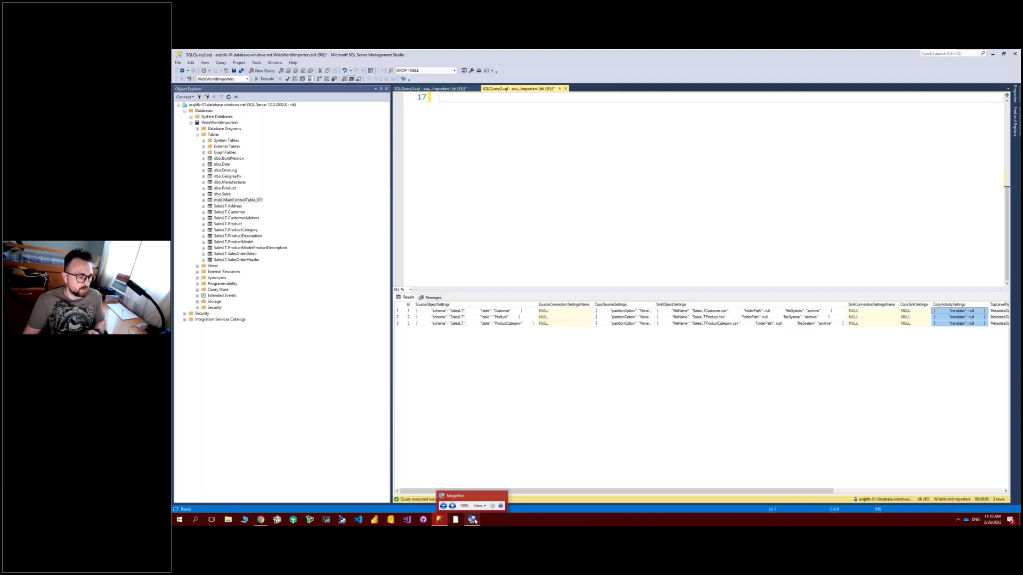
left_click(261, 519)
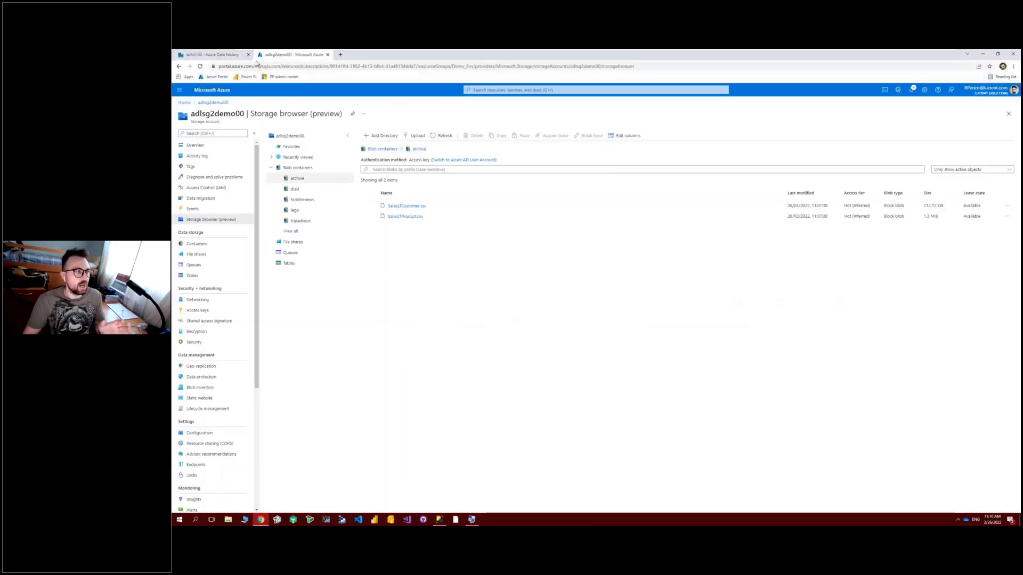
left_click(221, 58)
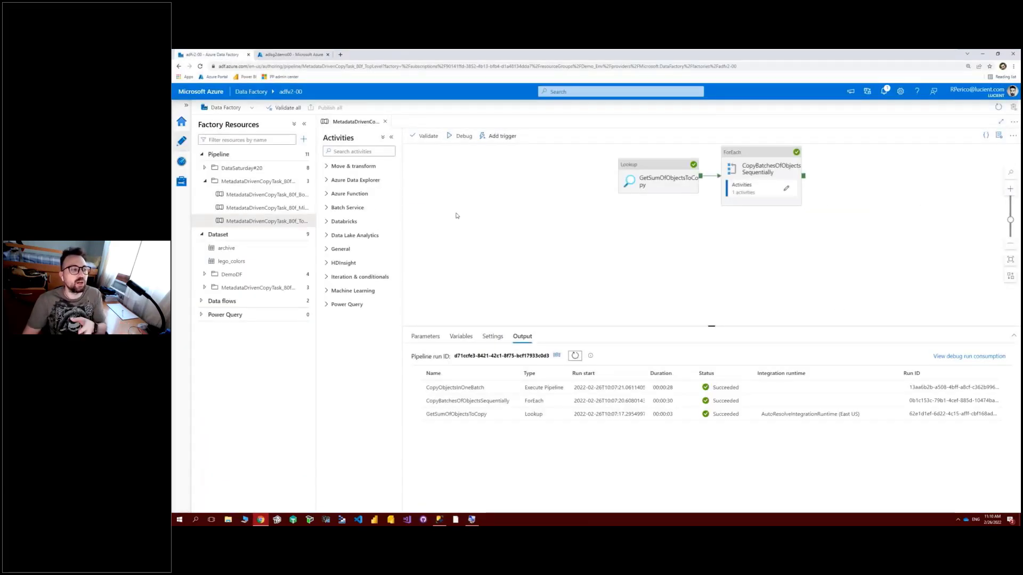
left_click(453, 140)
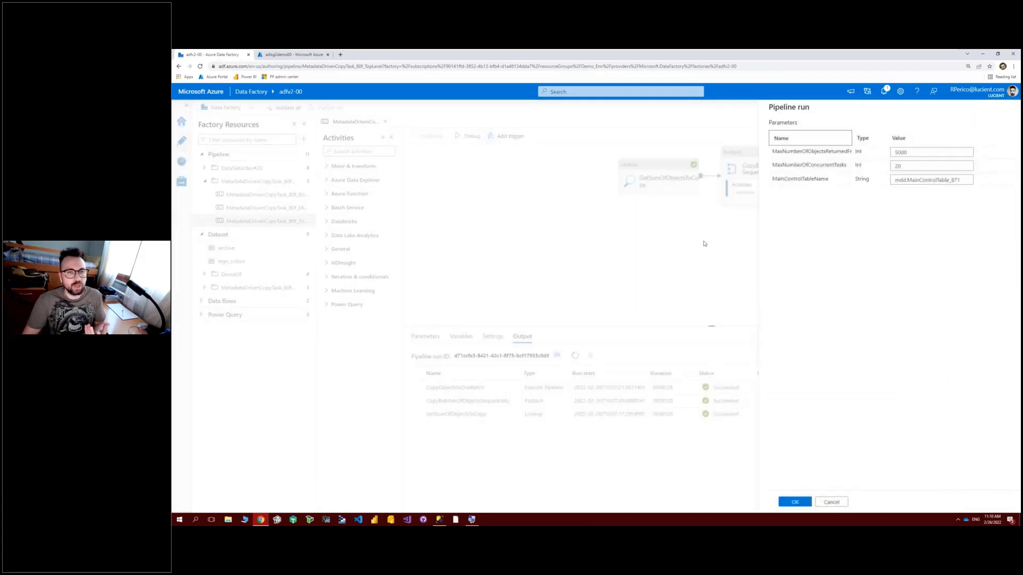
left_click(795, 502)
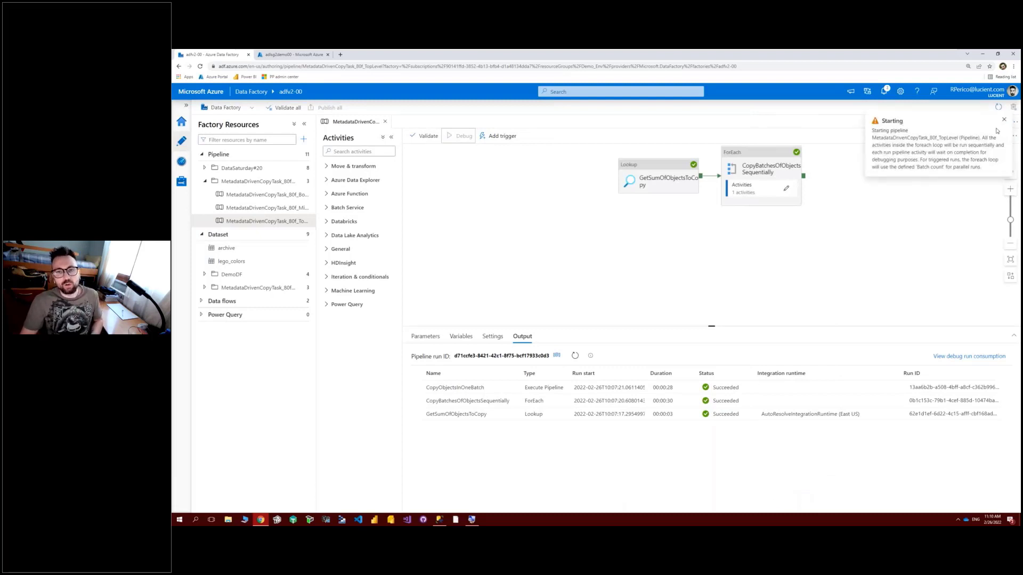
left_click(1004, 121)
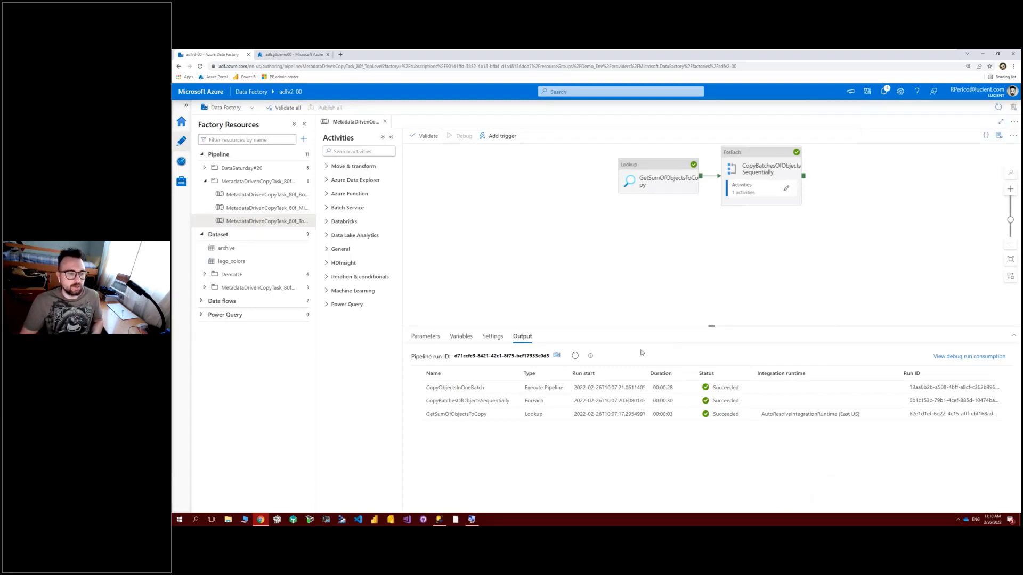
left_click(577, 355)
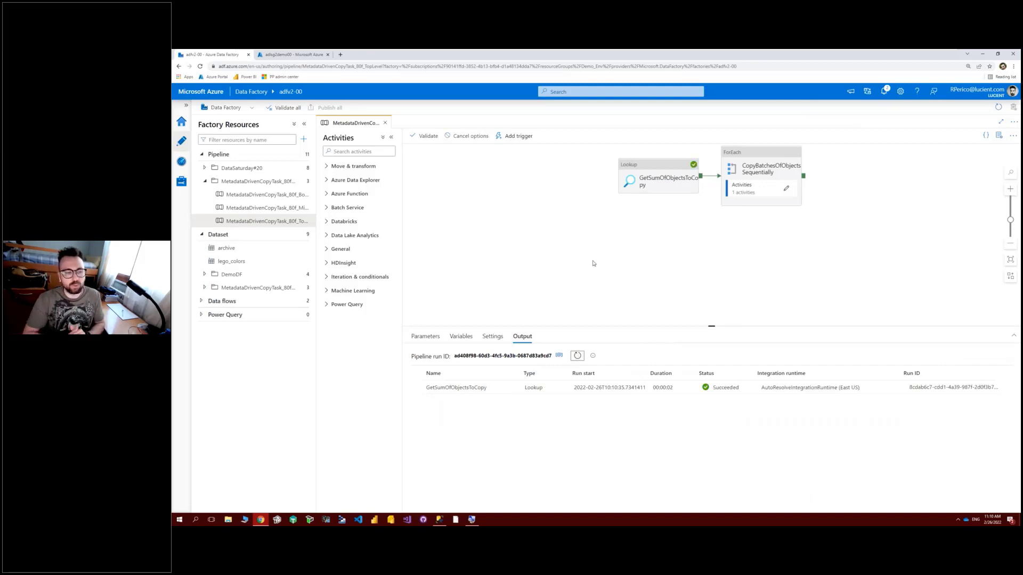
left_click(577, 356)
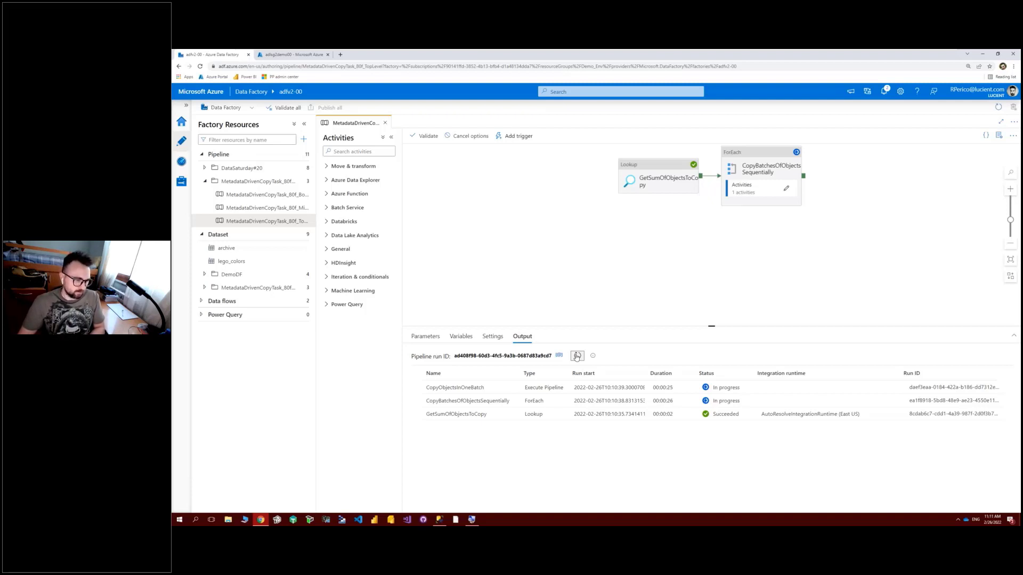
left_click(577, 356)
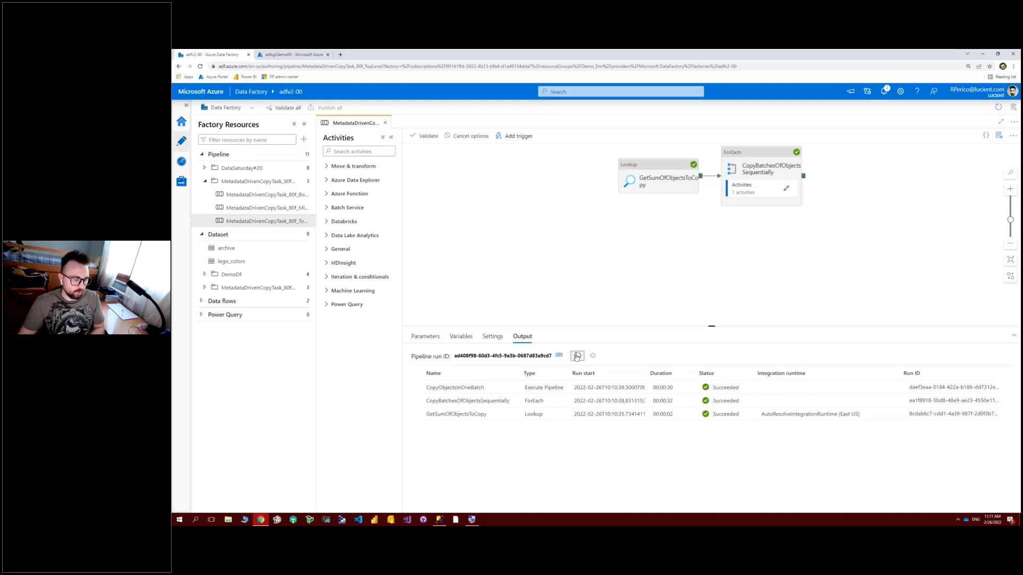
Step: Refresh the archive container in the adlsg2demo00 storage browser to check its files, and return to SQL Server Management Studio
left_click(293, 54)
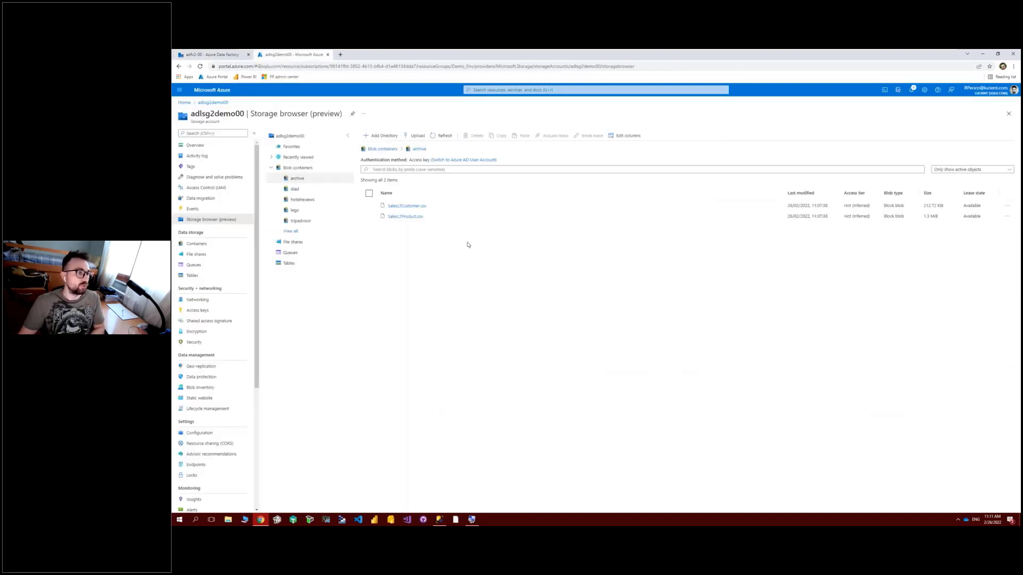
left_click(441, 138)
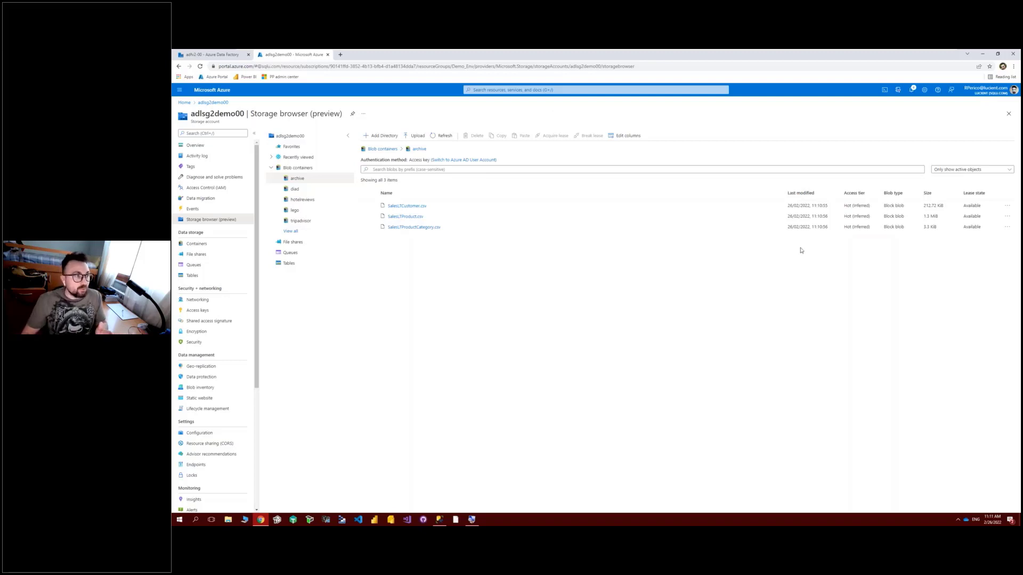
left_click(984, 57)
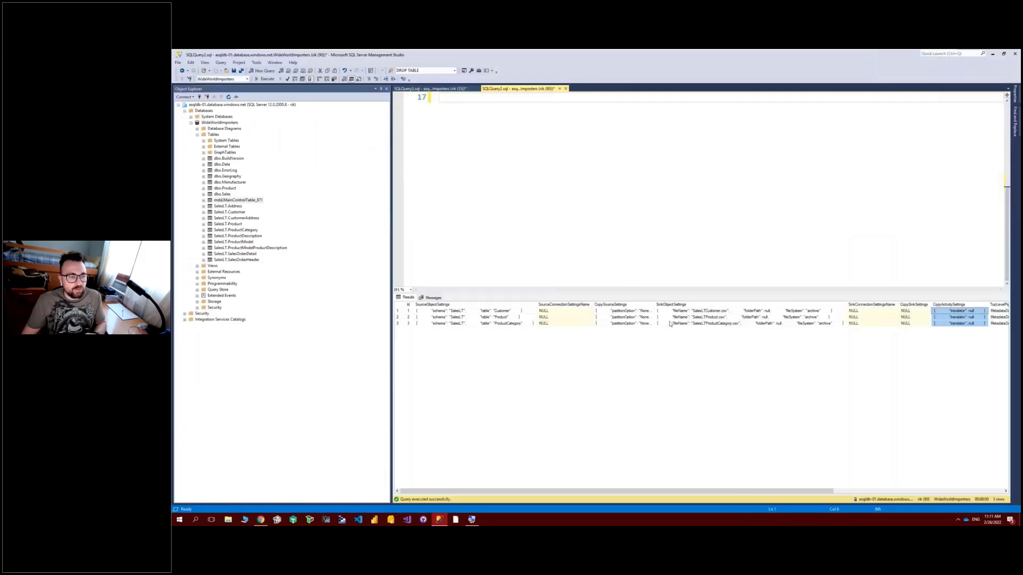
Step: Examine the ProductCategory row's source settings, the TaskId column and the widened DataLoadingBehaviorSettings column in the control-table results
left_click(526, 326)
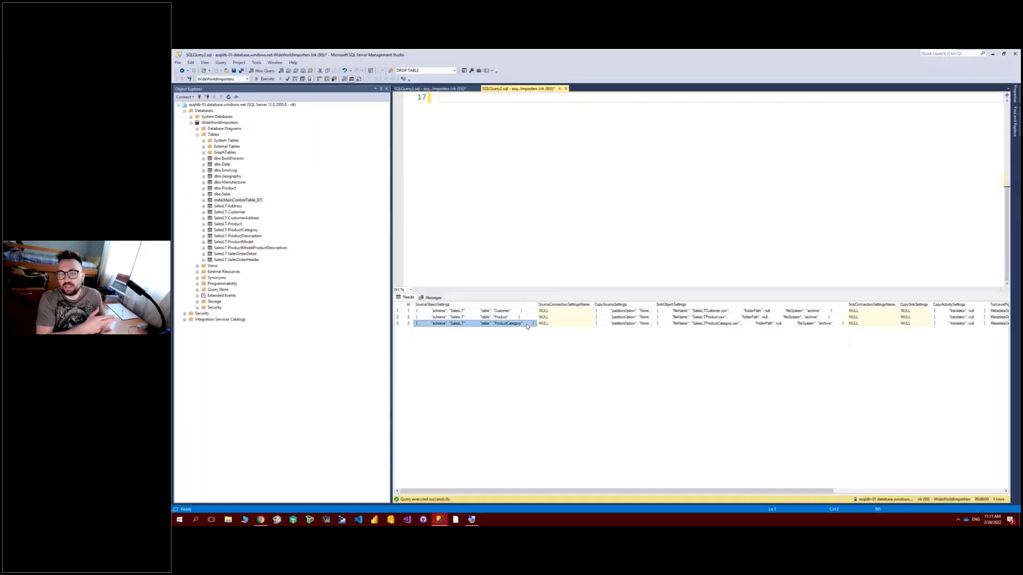
left_click(909, 490)
left_click(970, 305)
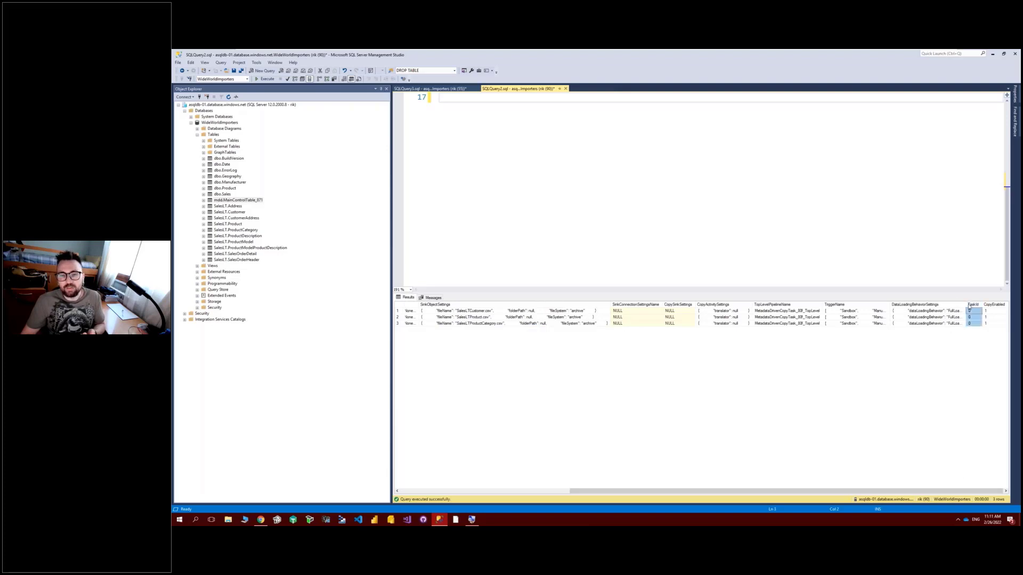
double_click(966, 305)
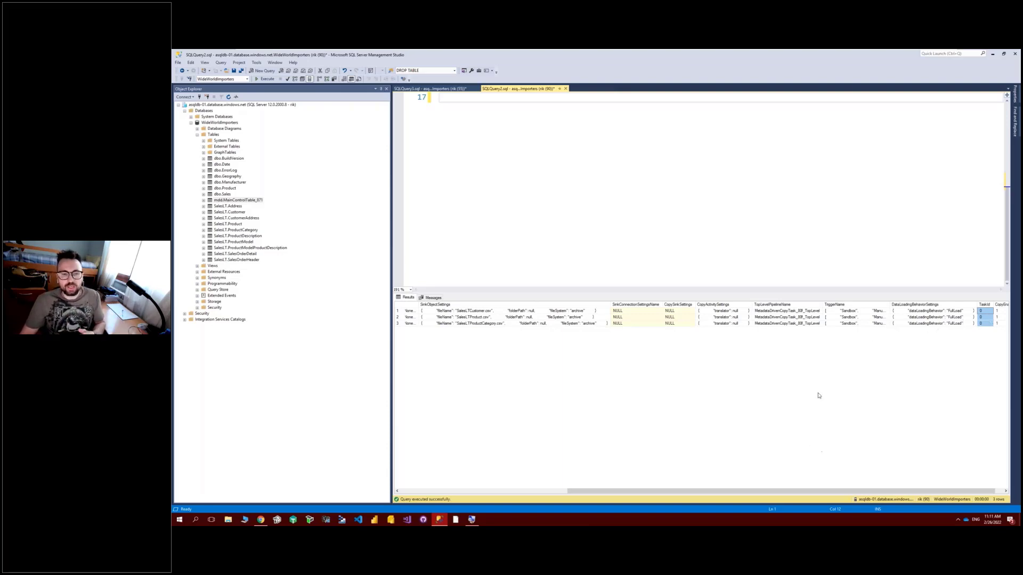
left_click_drag(880, 493, 712, 493)
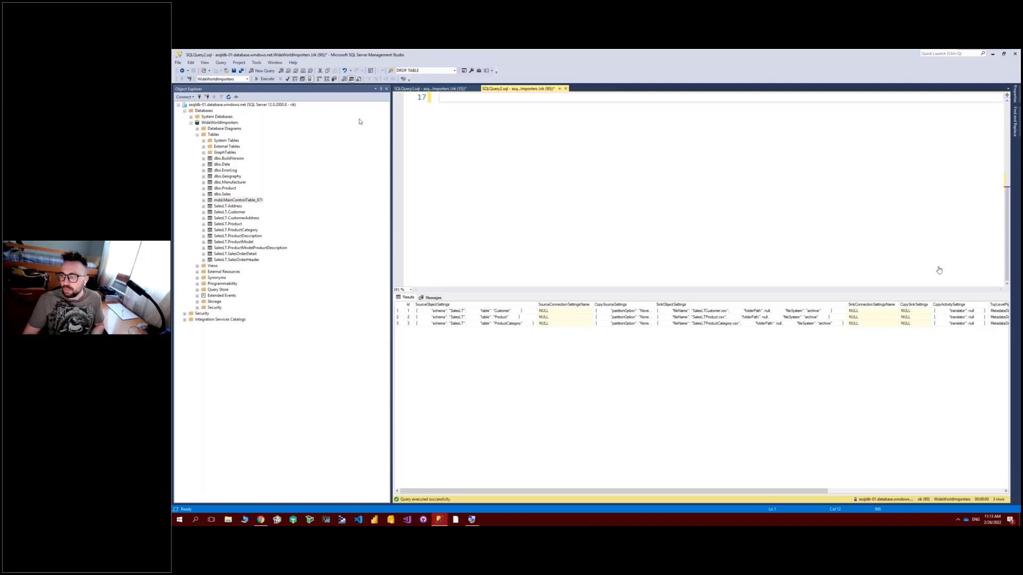
key("alt+Tab")
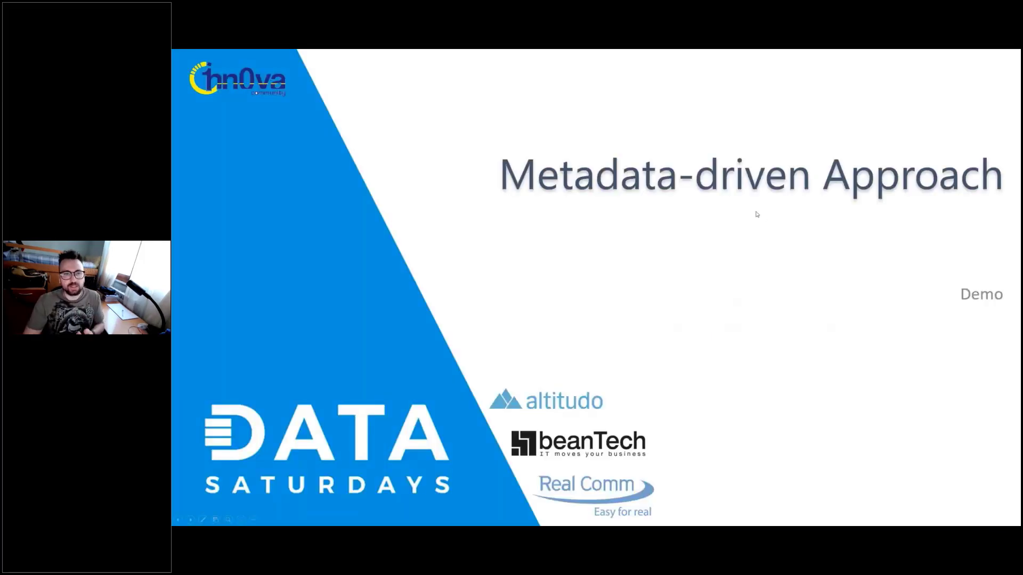
key("Right")
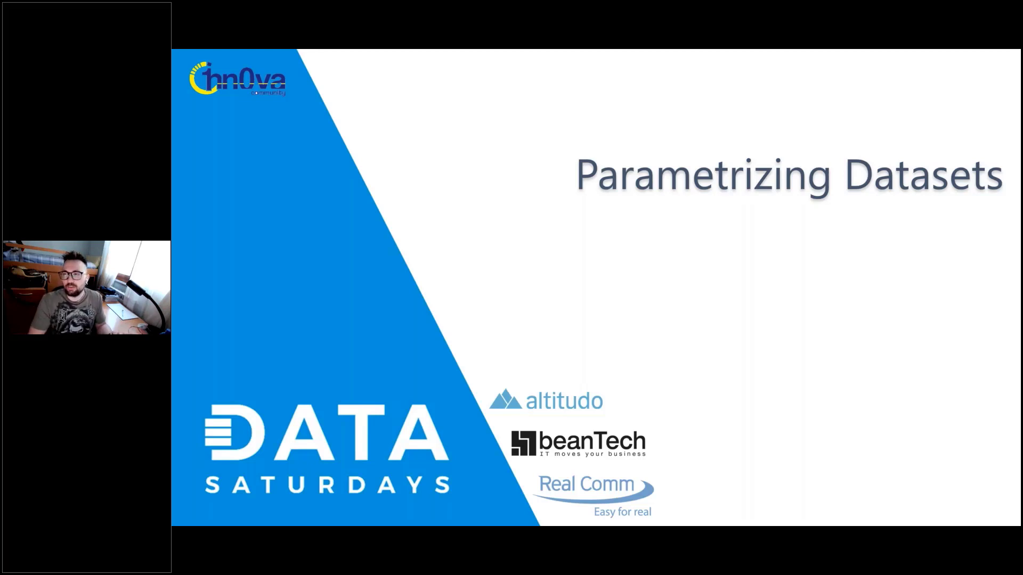
key("Right")
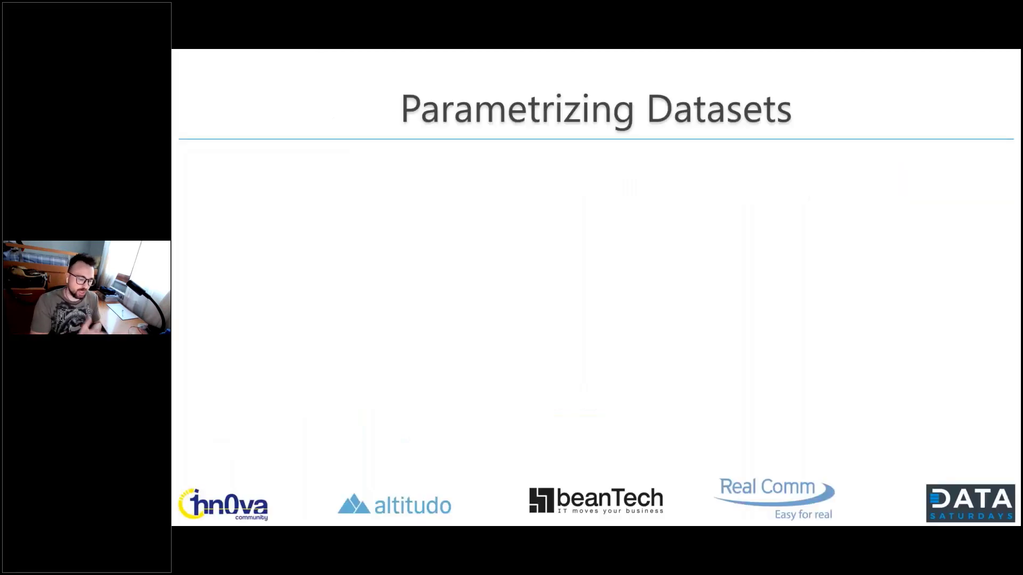
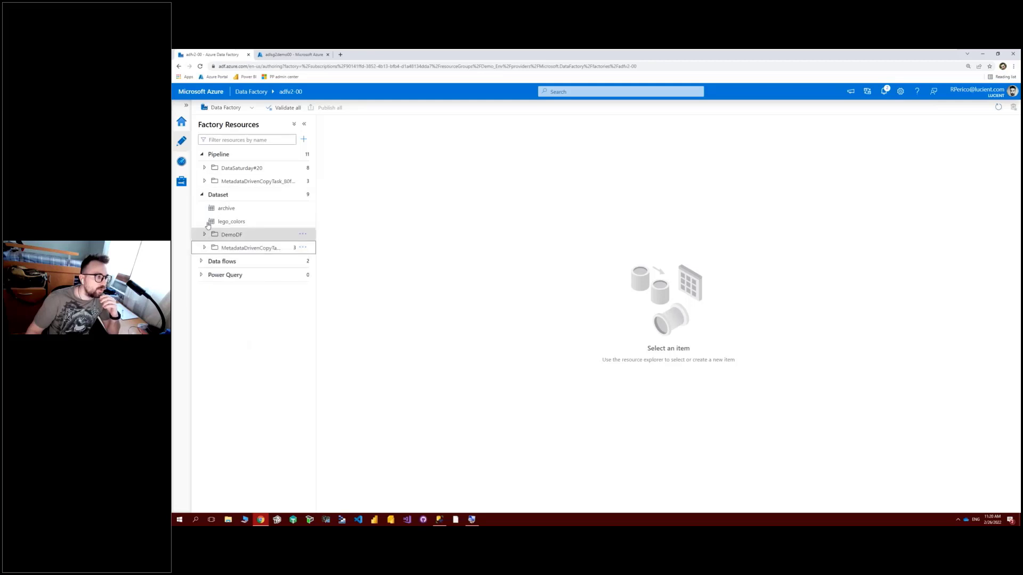
Step: Open the data factory's linked services and review the asql service's database, user name and password settings without changing them
left_click(201, 195)
left_click(202, 156)
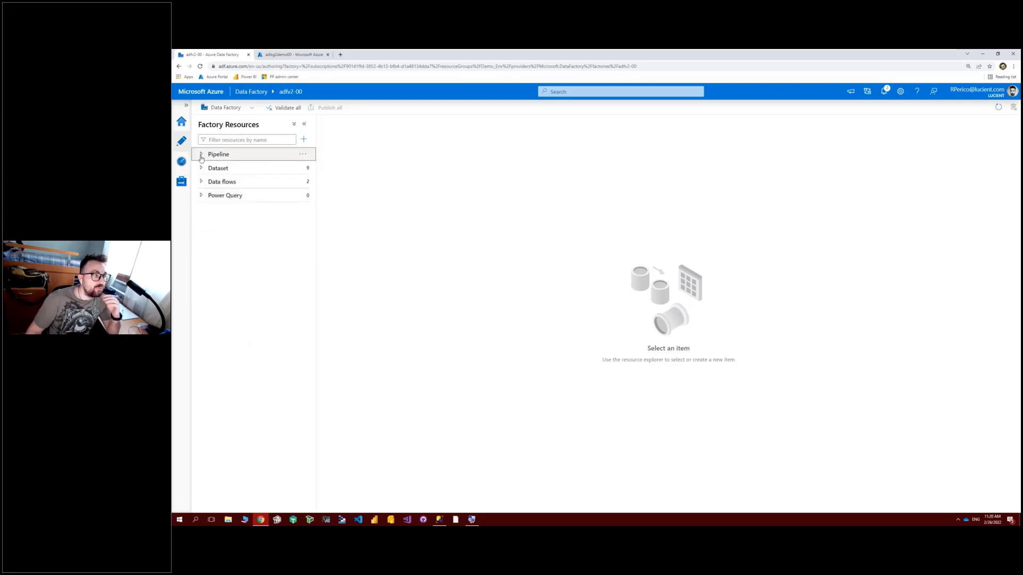
left_click(182, 181)
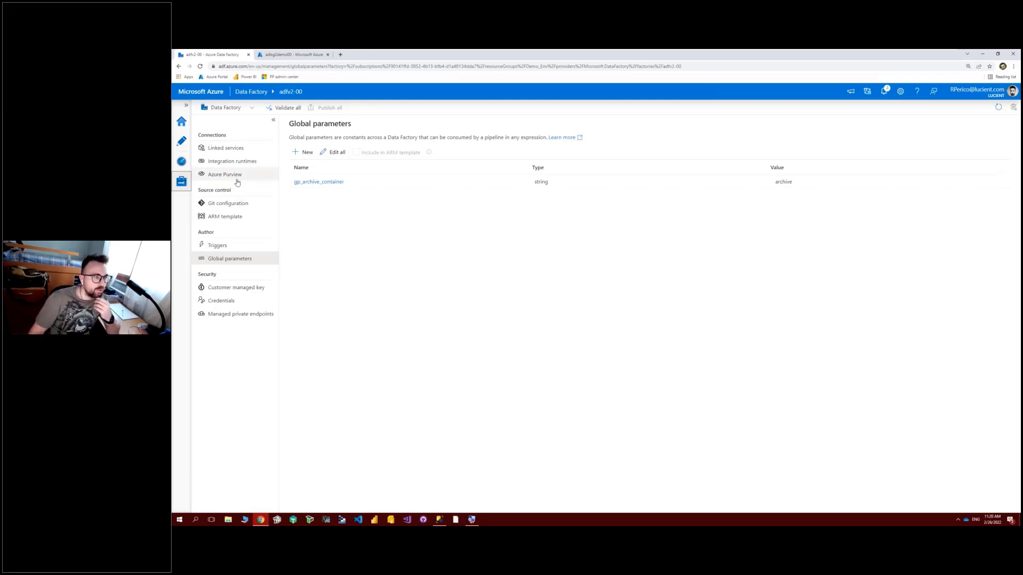
left_click(236, 151)
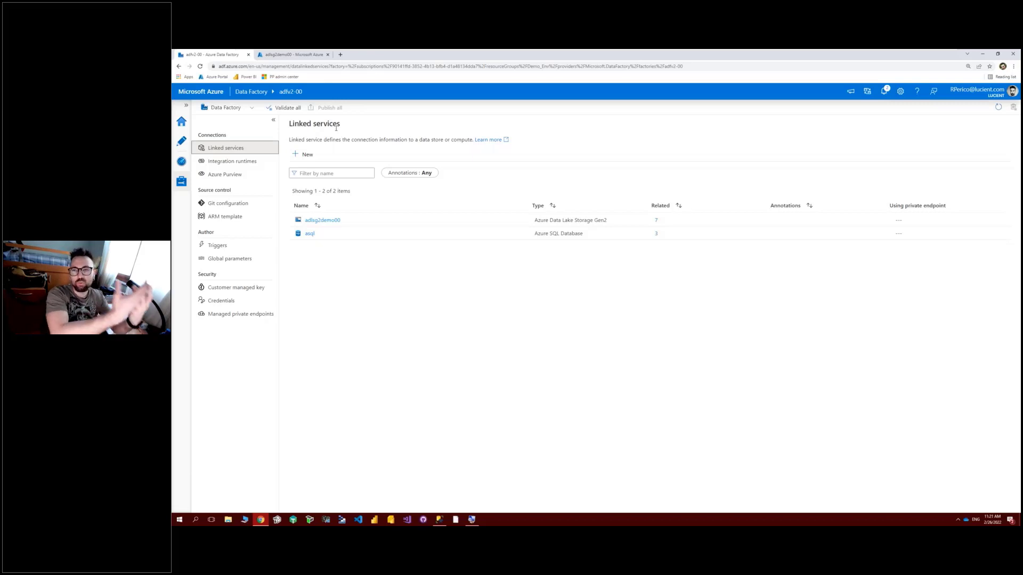
left_click(310, 235)
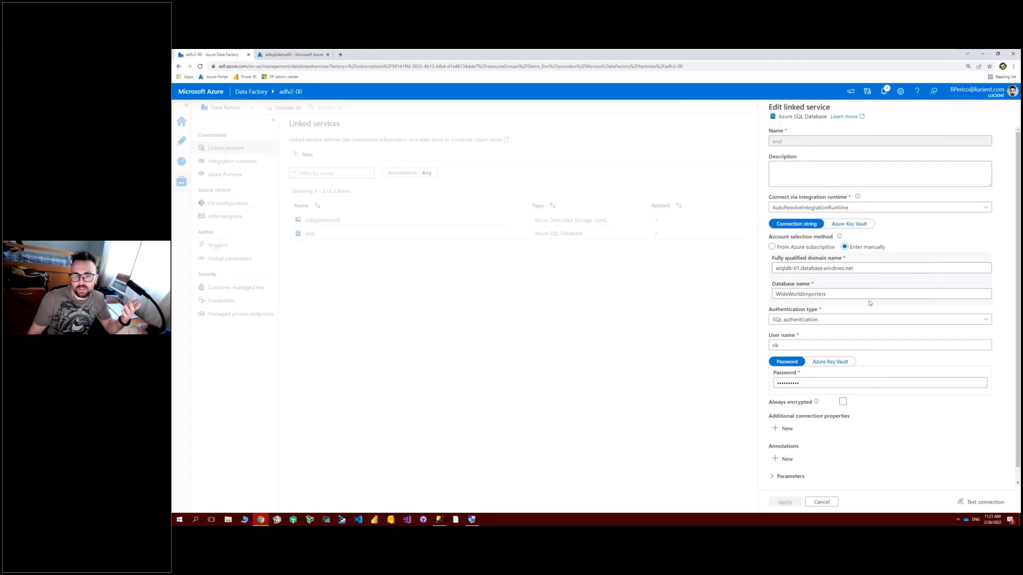
double_click(791, 345)
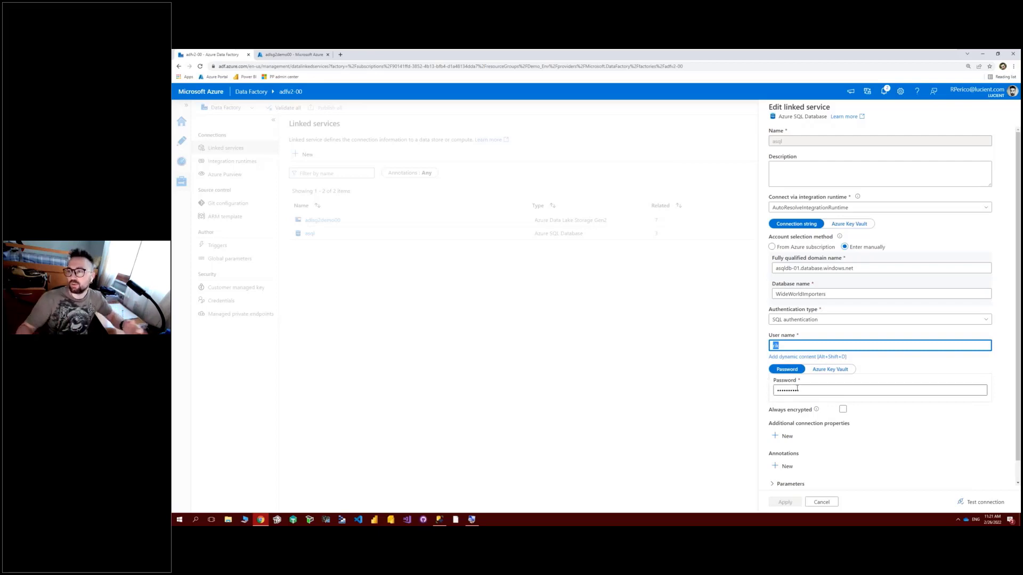
left_click(688, 368)
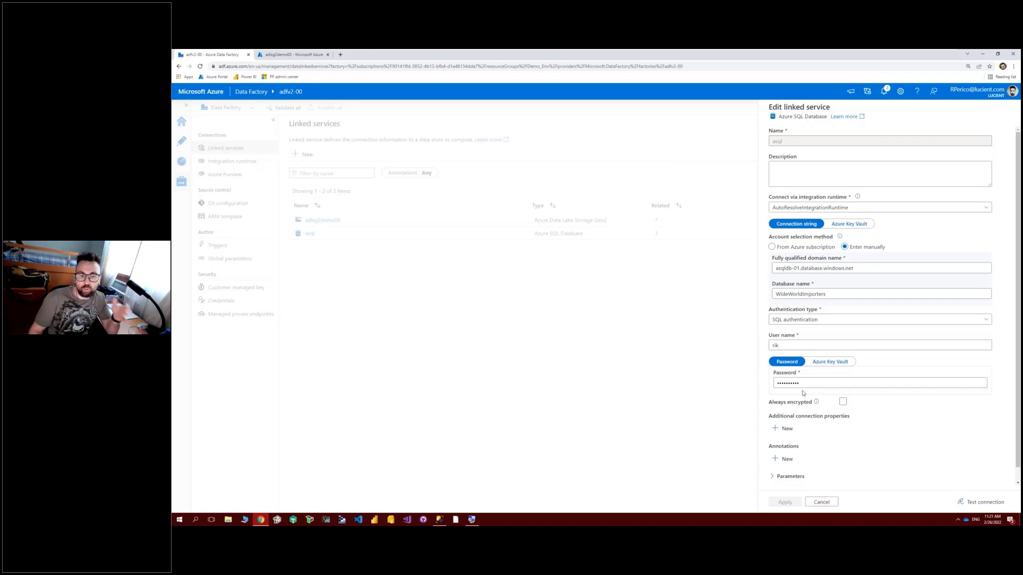
left_click(820, 502)
Step: Start a new linked service of type Azure Key Vault, searching the data stores for "azure"
left_click(305, 156)
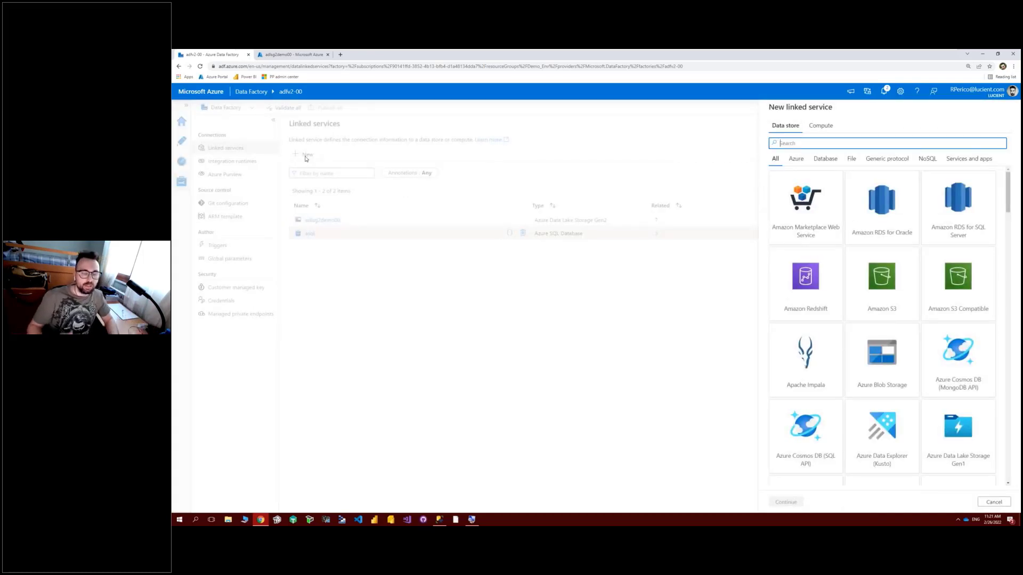
type("a")
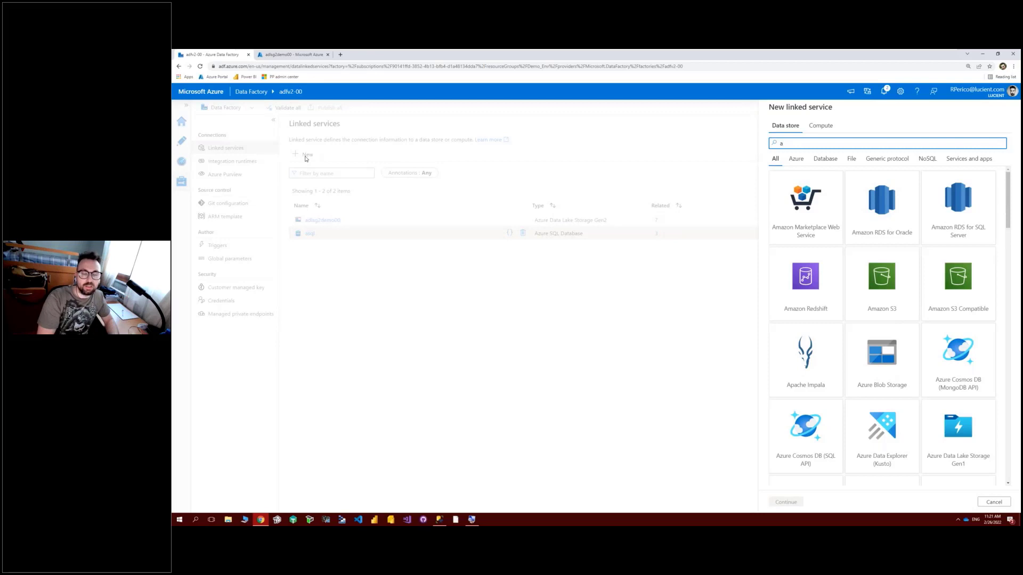
type("zure")
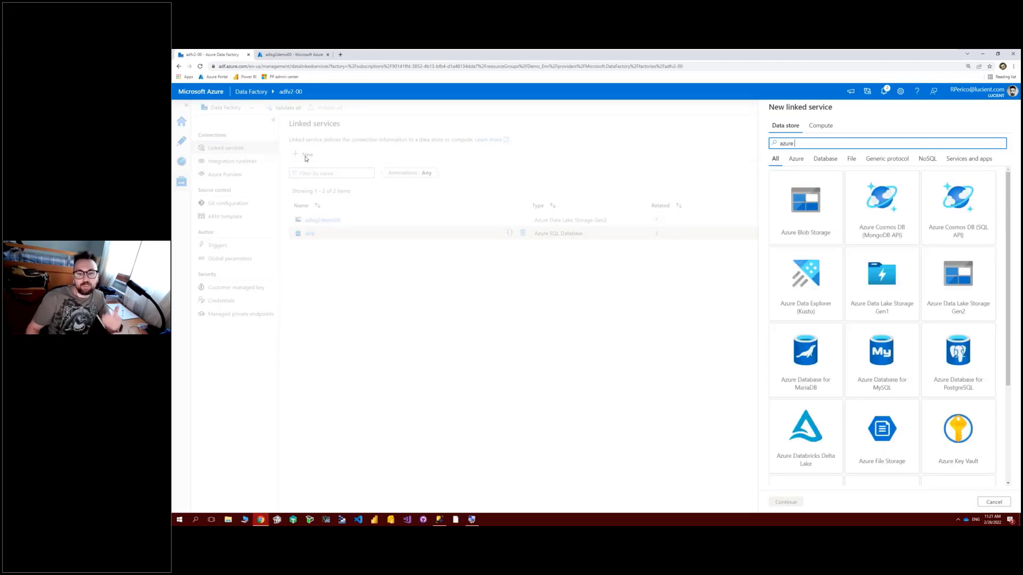
left_click(956, 447)
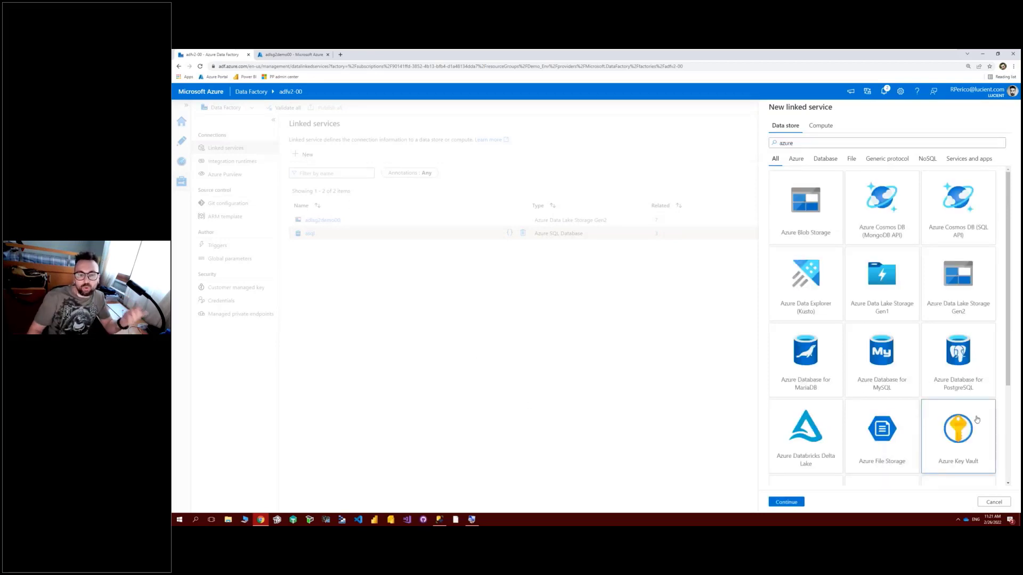
left_click(787, 502)
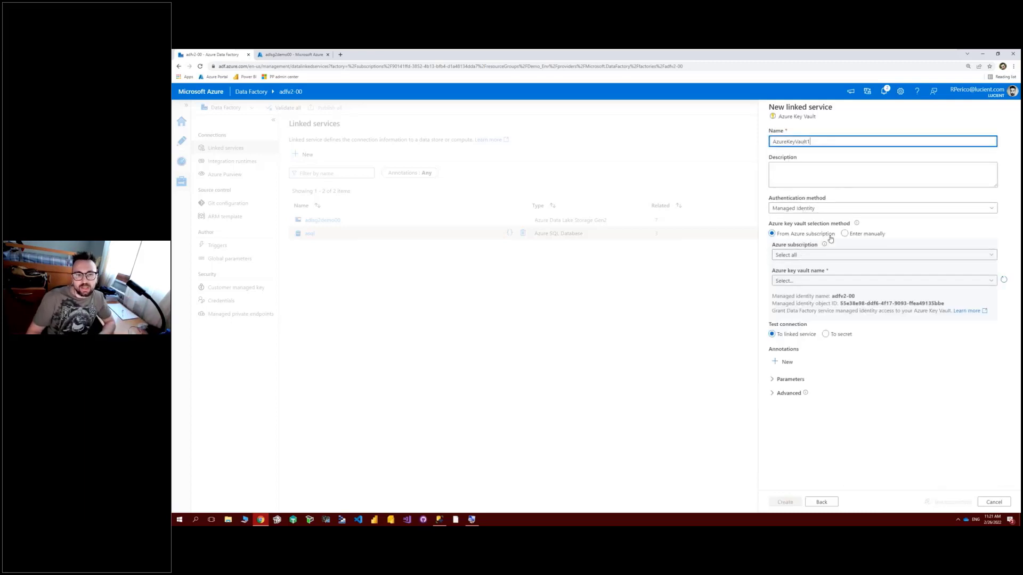
Step: Link the service to the akv-00 key vault in the MPN2021 subscription, test the connection and create it as AzureKeyVault1
left_click(809, 258)
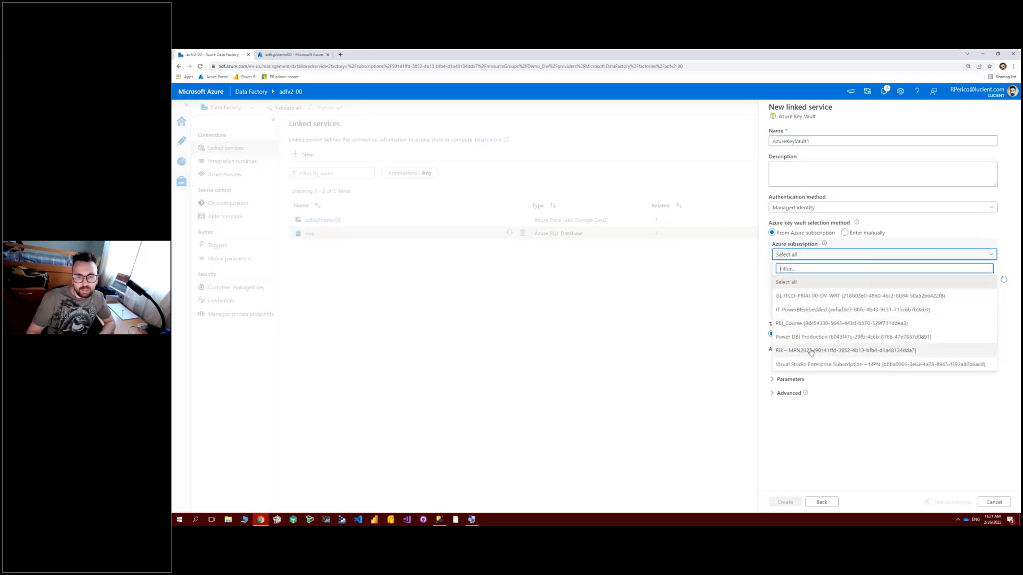
left_click(810, 350)
left_click(796, 279)
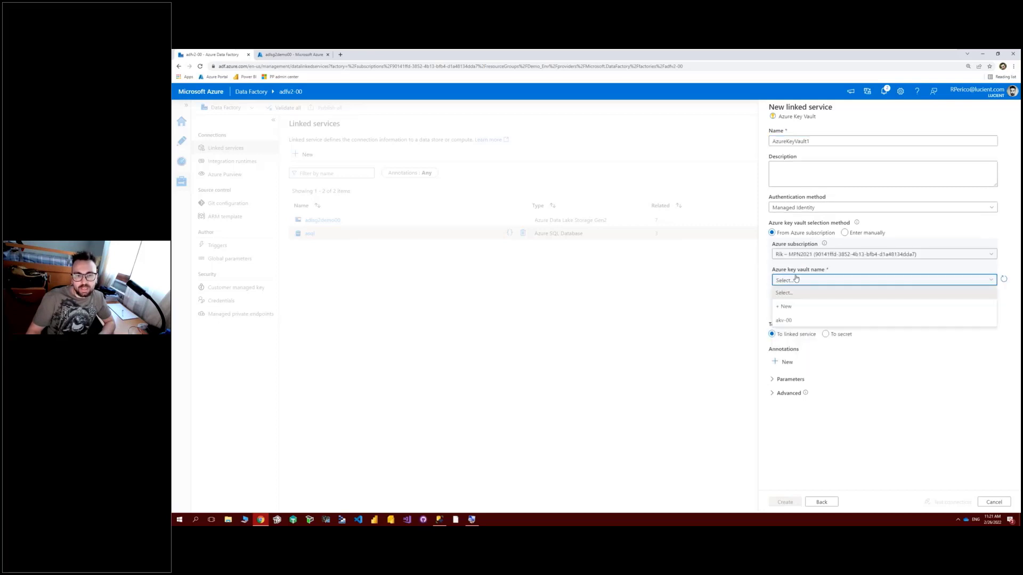
left_click(803, 320)
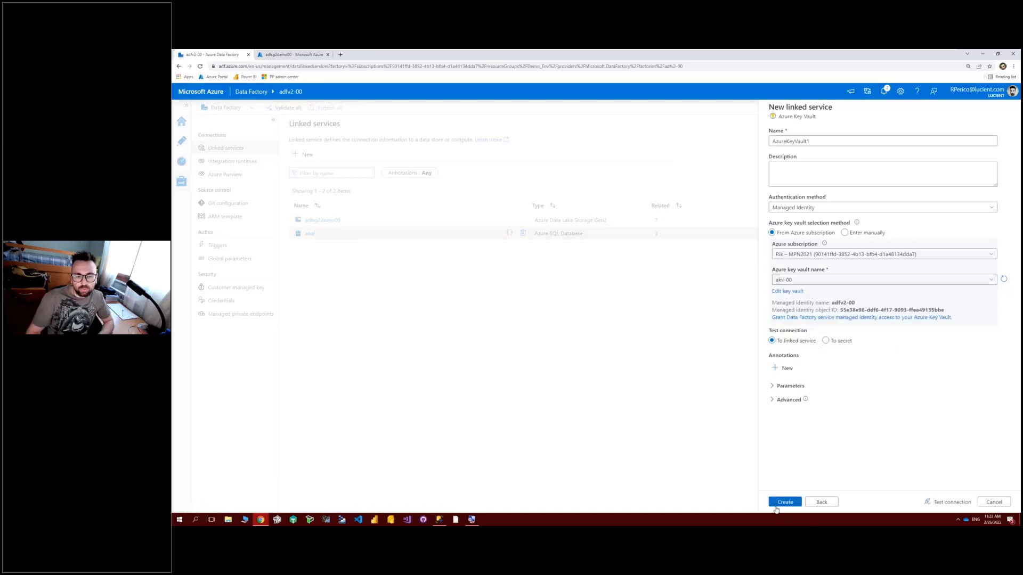
left_click(950, 502)
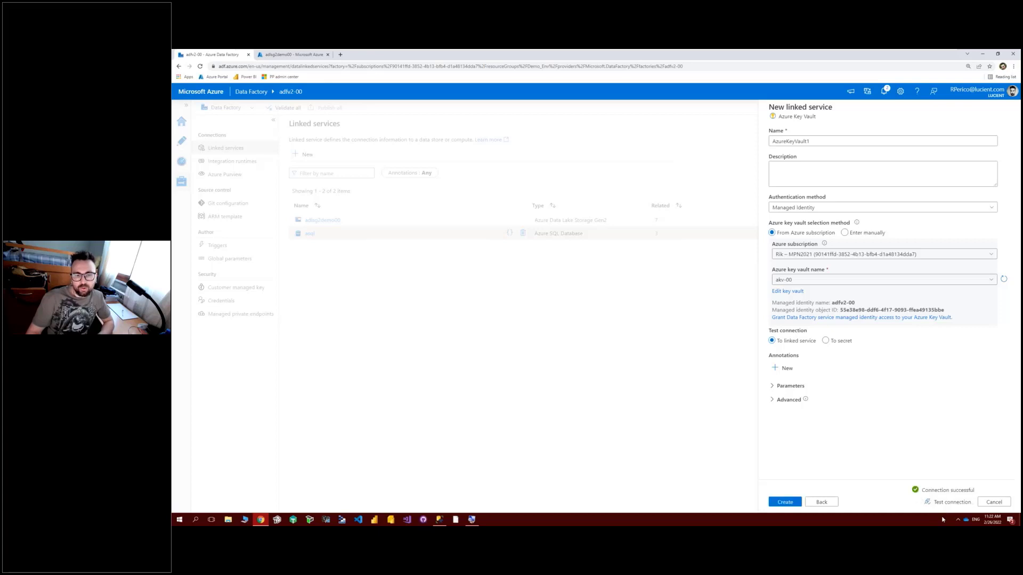
left_click(786, 504)
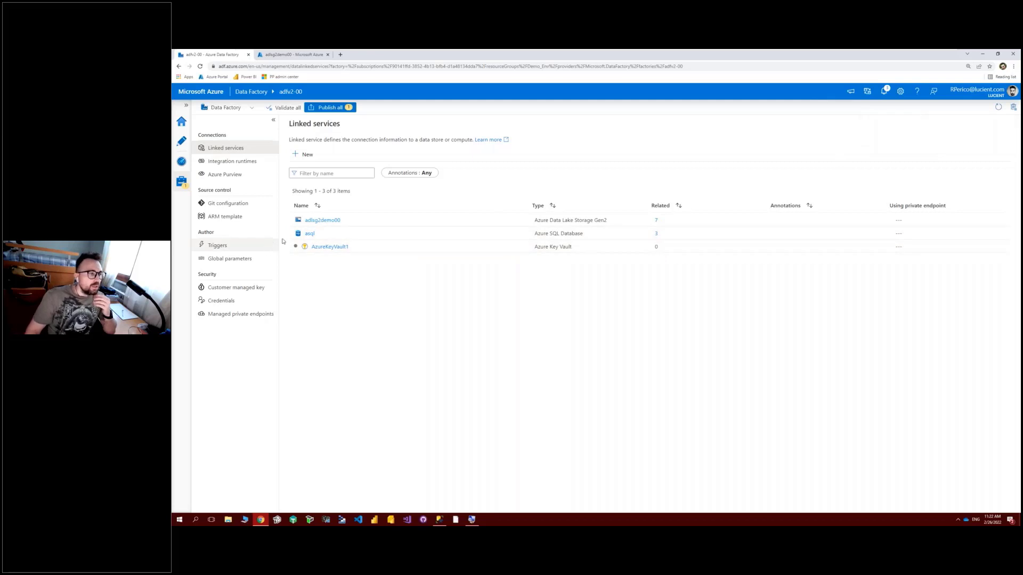
Step: Switch the asql linked service's password to Azure Key Vault, using the AzureKeyVault1 service and the asql-sa secret
left_click(308, 234)
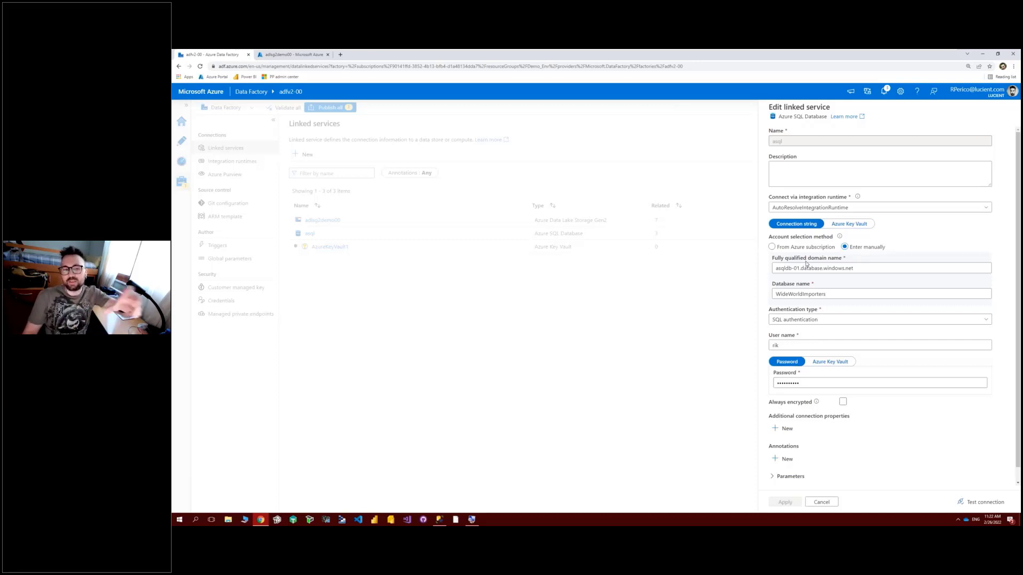
left_click(837, 364)
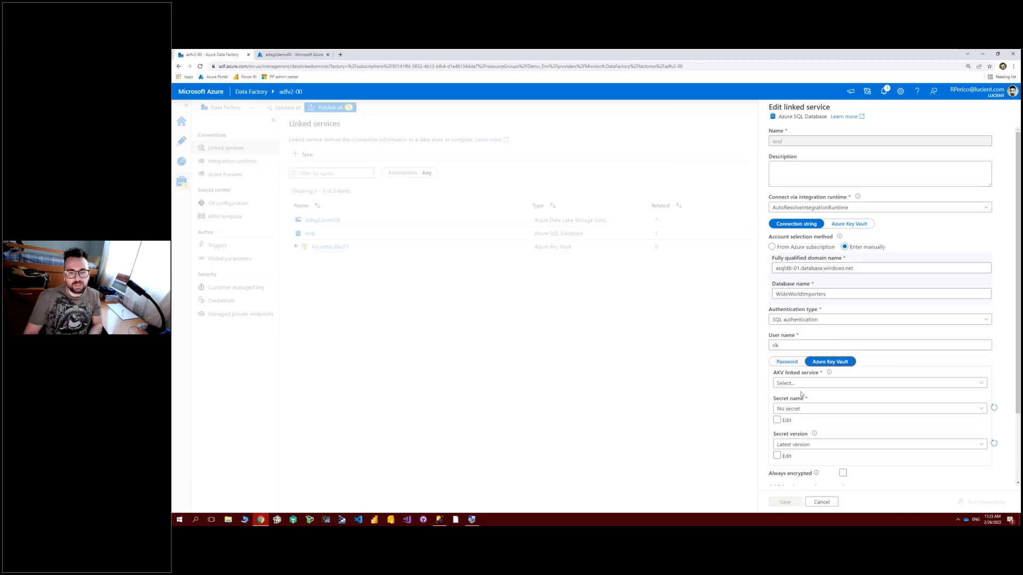
scroll(800, 394, "down", 2)
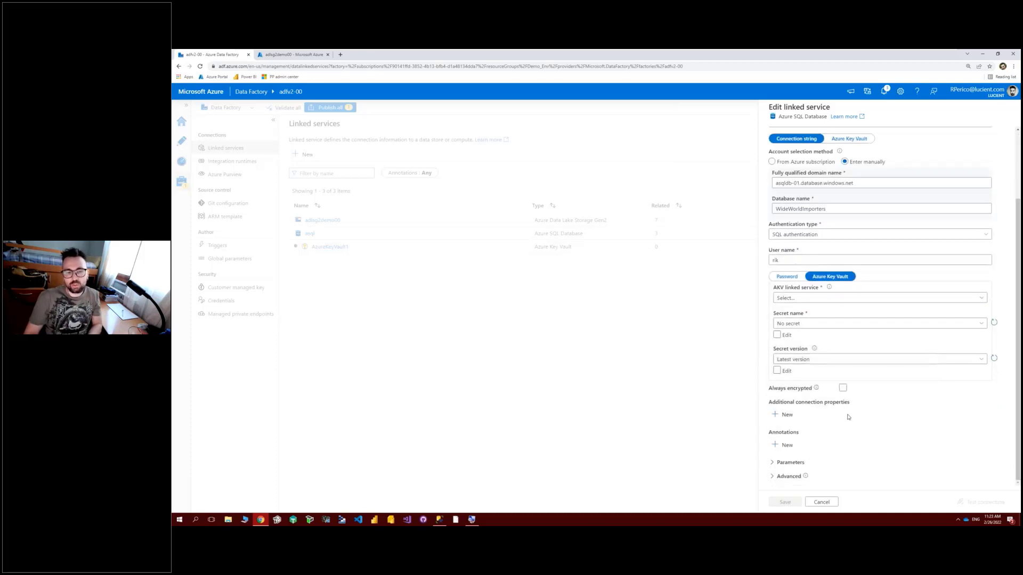
left_click(800, 300)
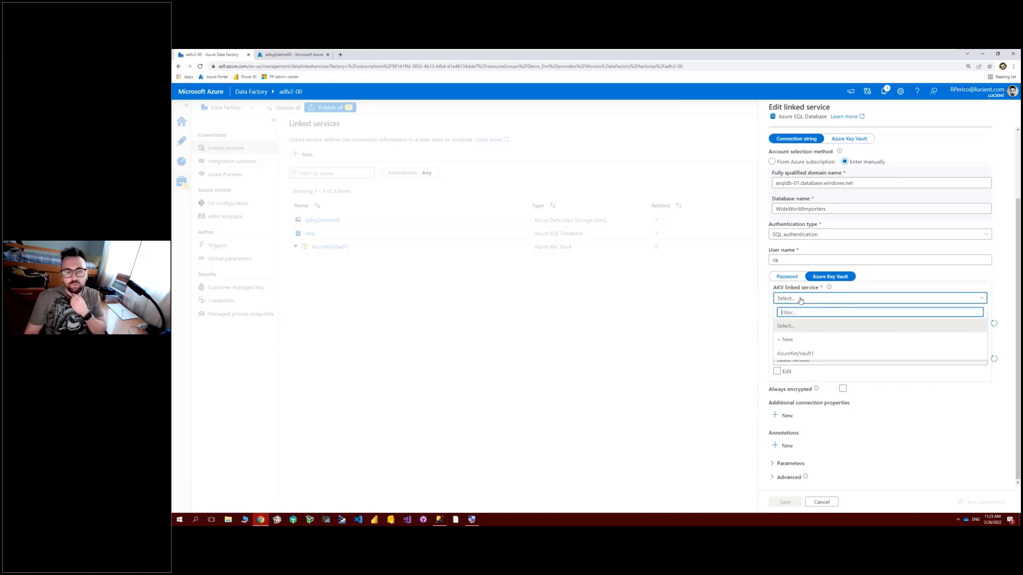
left_click(830, 322)
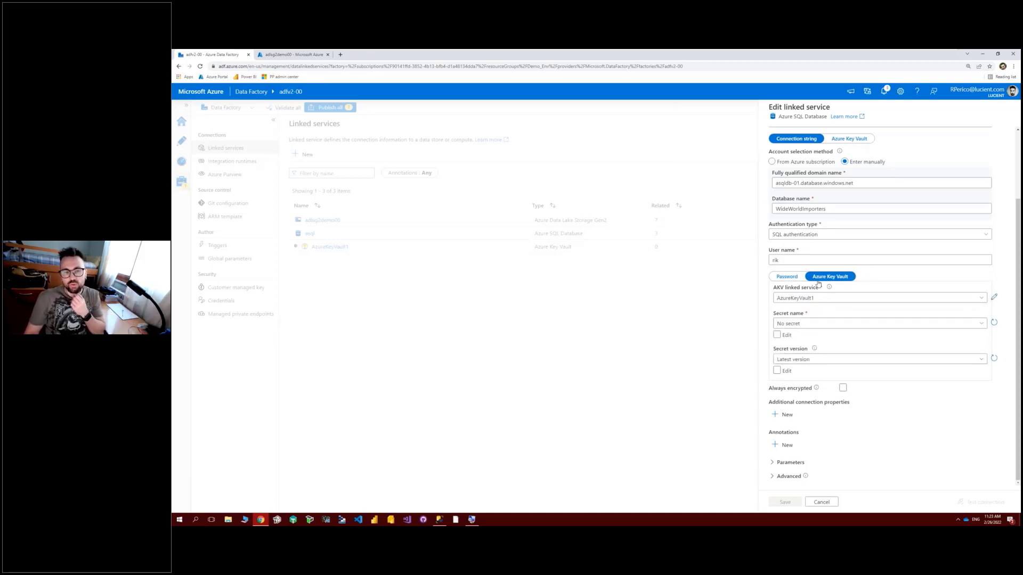
left_click(876, 325)
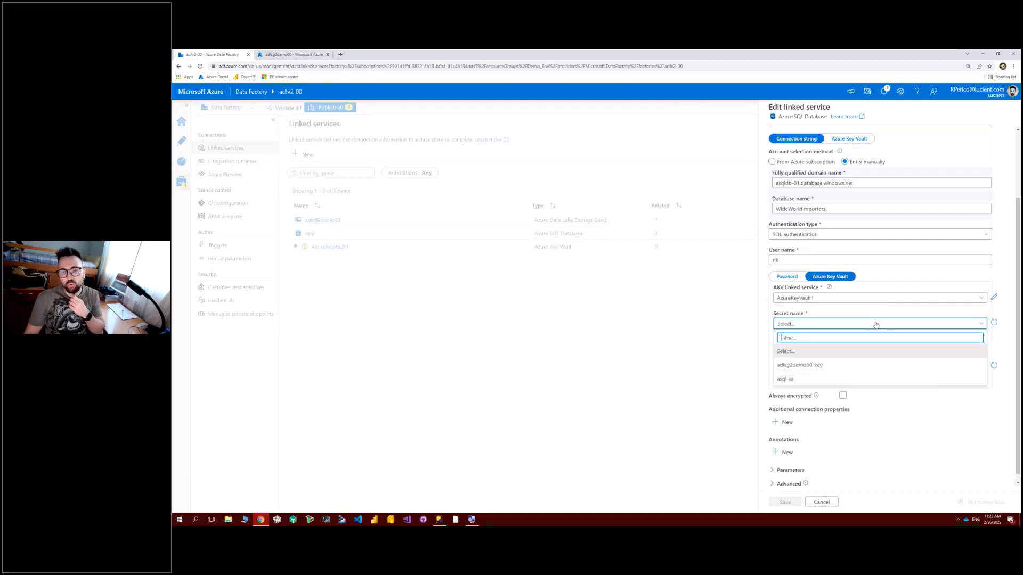
left_click(798, 378)
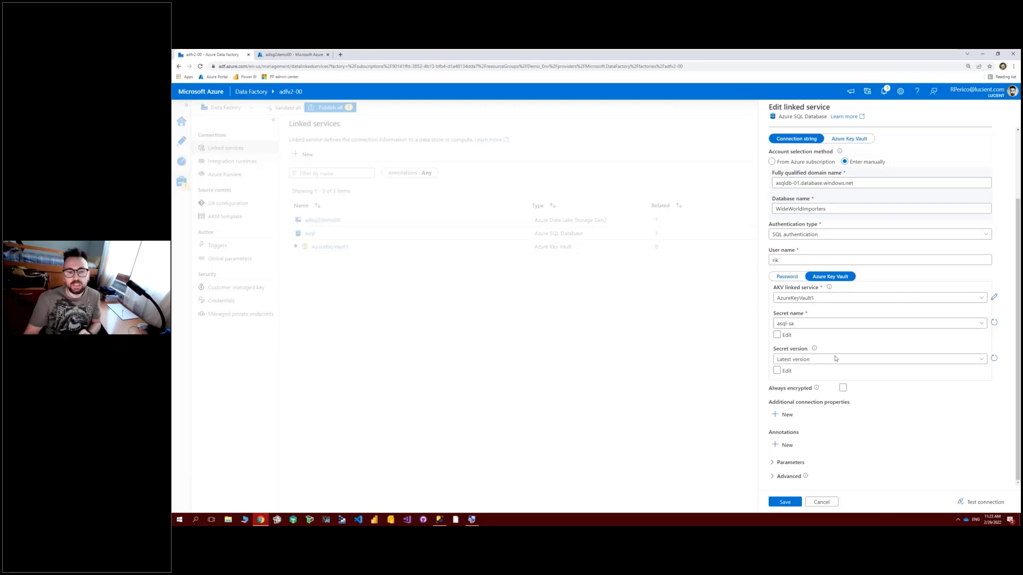
Step: Keep the secret version at Latest version, test the asql connection and save the linked service
left_click(856, 360)
left_click(856, 360)
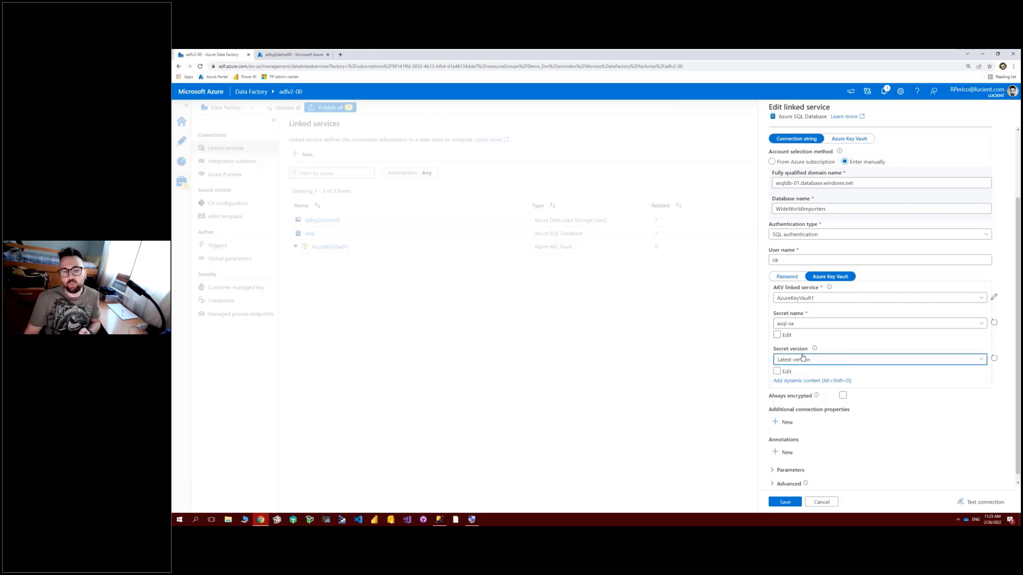
left_click(969, 502)
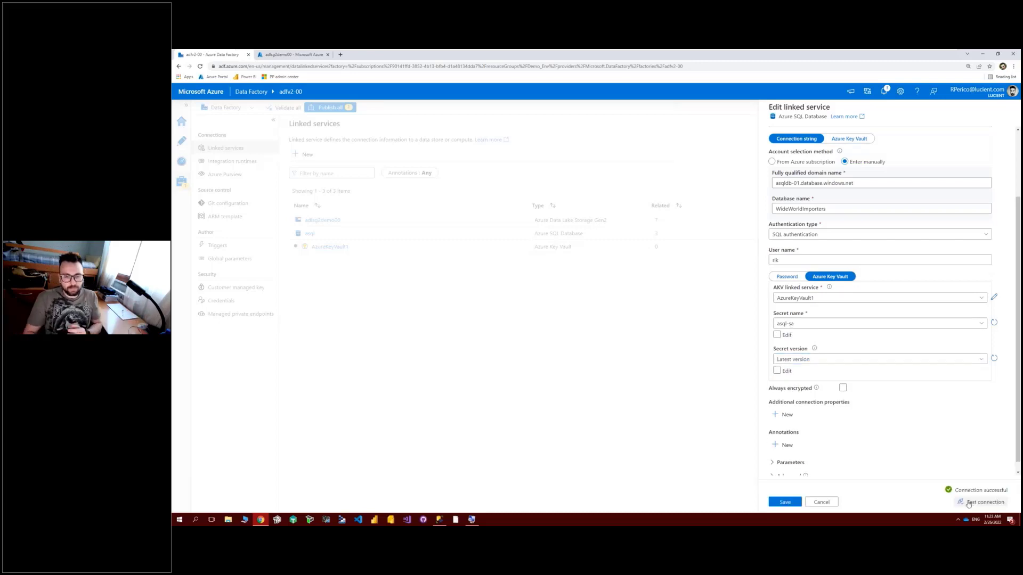
left_click(785, 502)
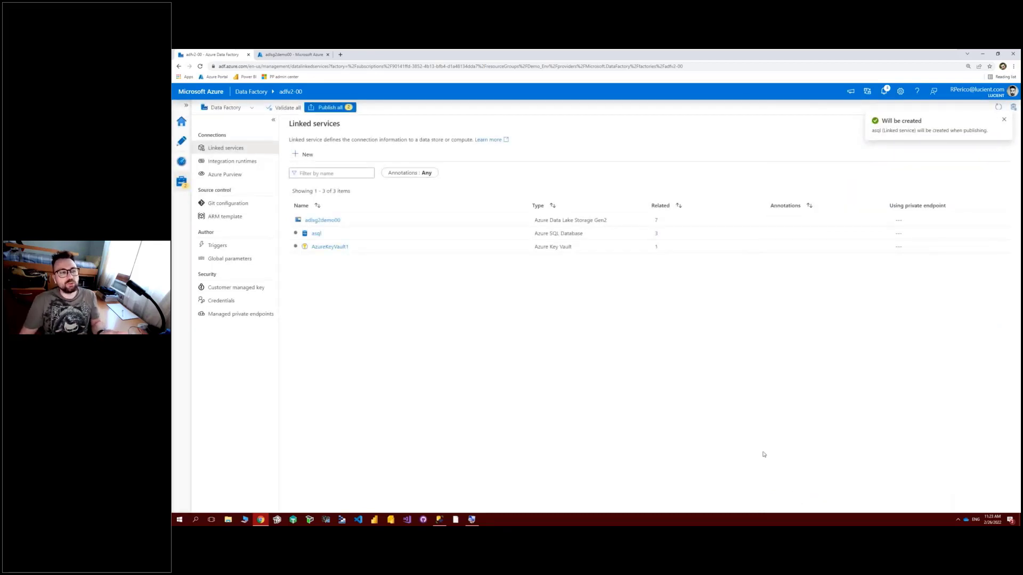
Step: Review the asql linked service's user name and Key Vault settings, and switch to the presentation's "Managed Identities to get access" slide
left_click(316, 235)
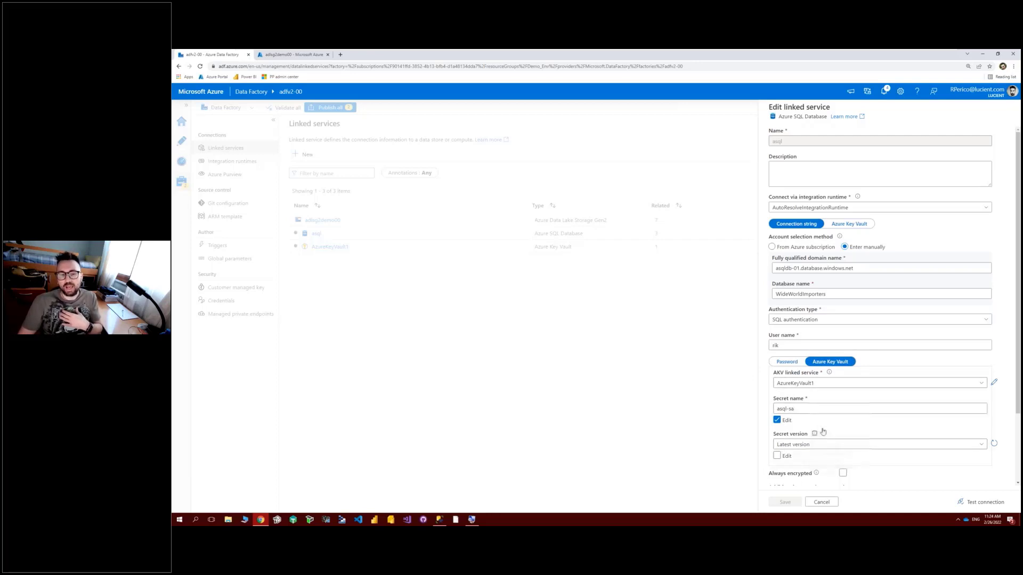
double_click(794, 346)
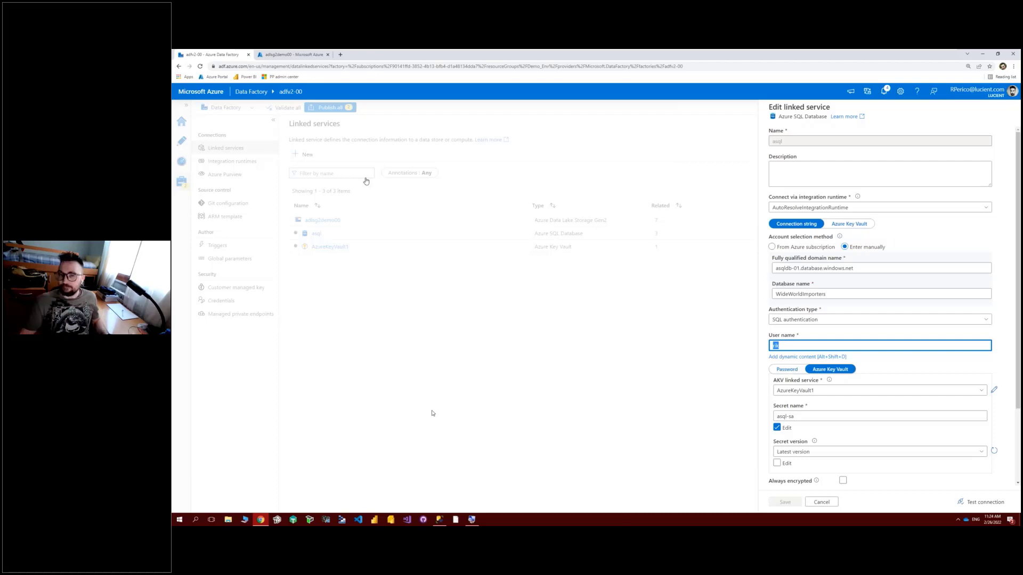
key("alt+Tab")
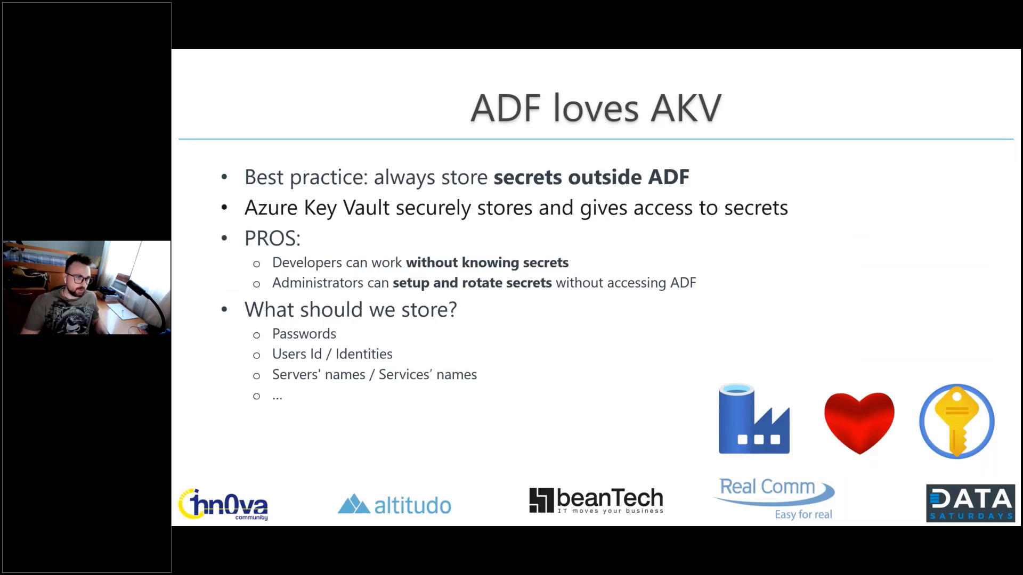
key("Right")
key("Right")
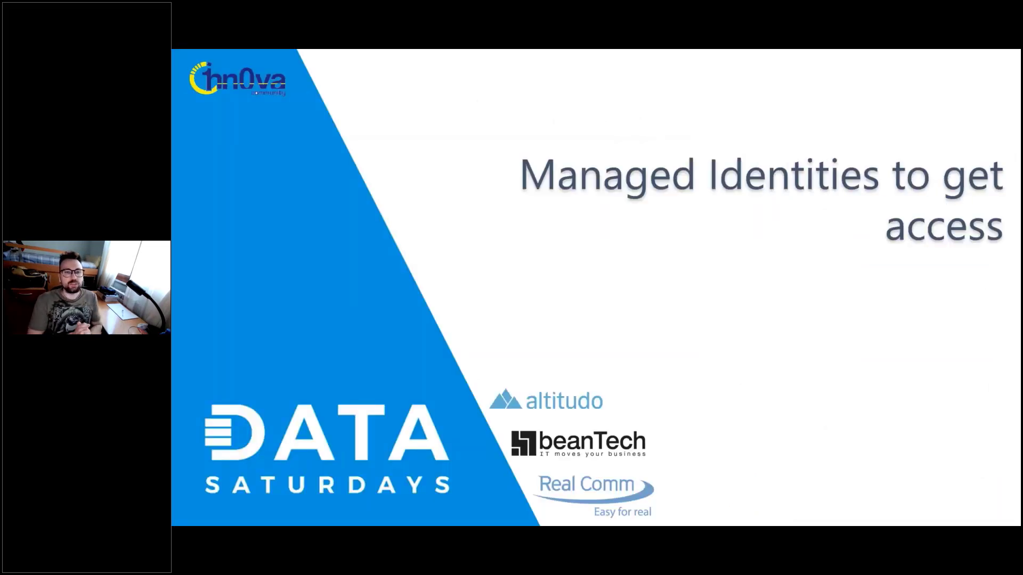
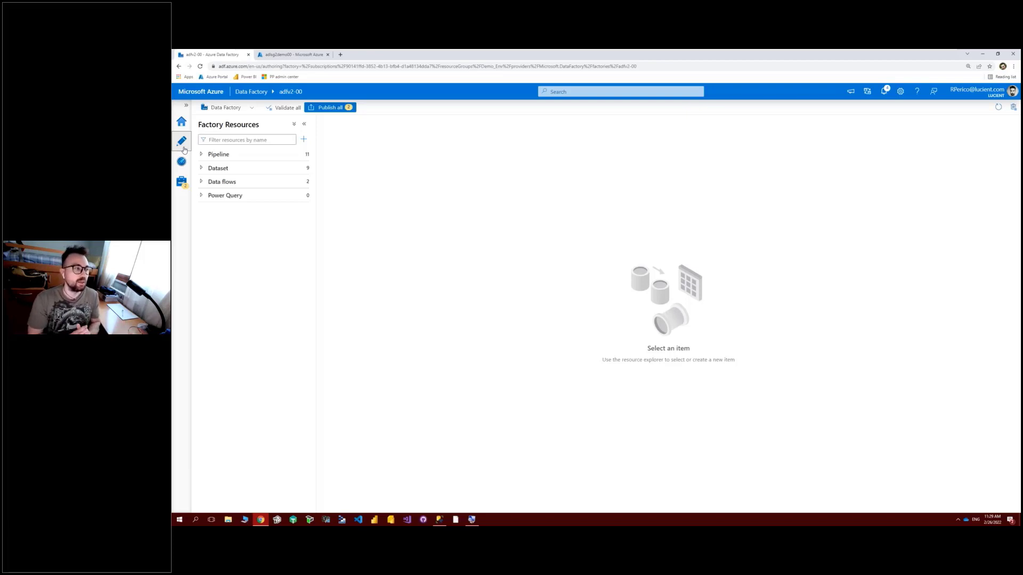
Step: Compare the source, select and sink transformations of dataflow1 and dataflow2, and close dataflow1
left_click(201, 182)
left_click(234, 197)
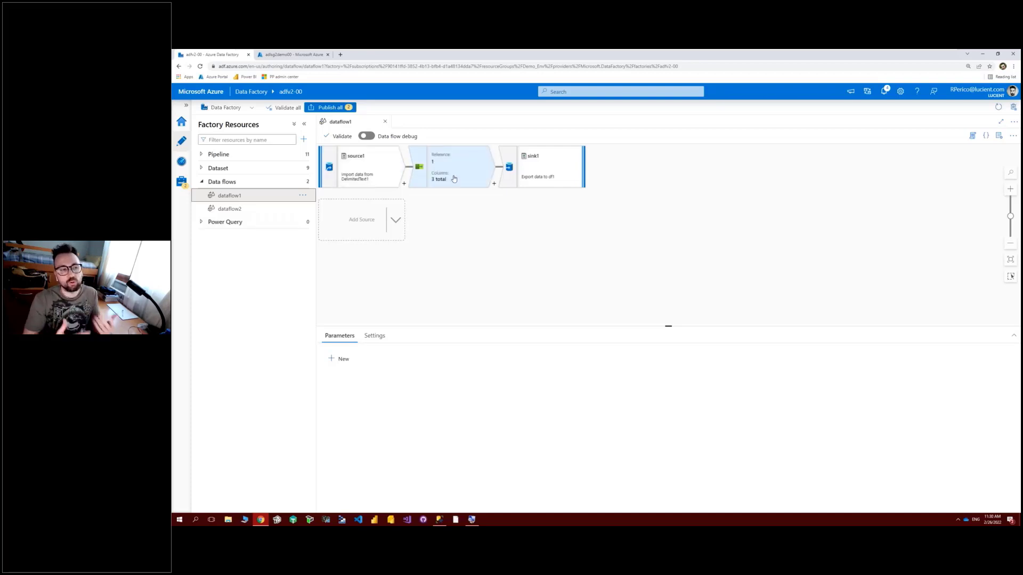
left_click(241, 209)
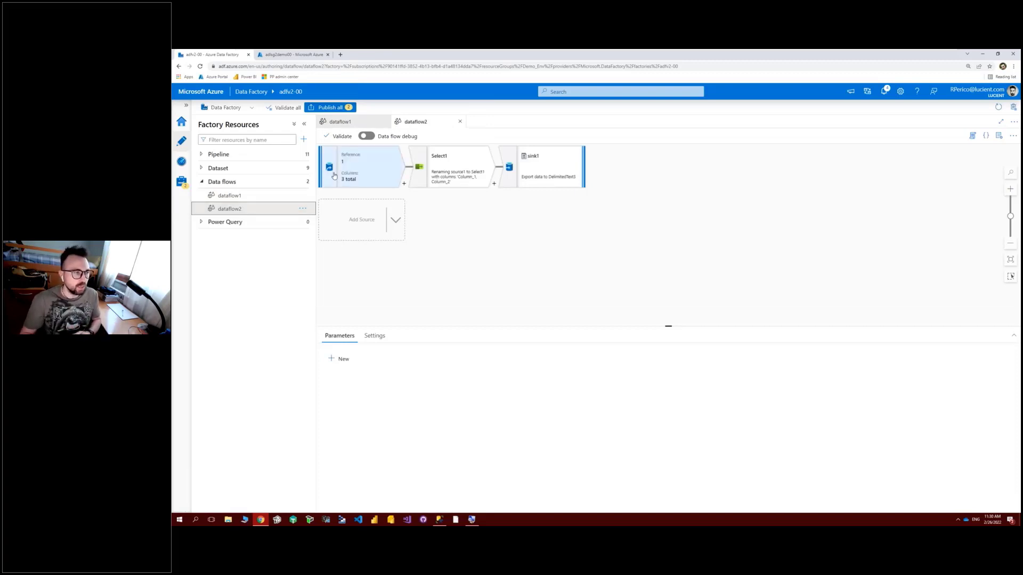
left_click(248, 196)
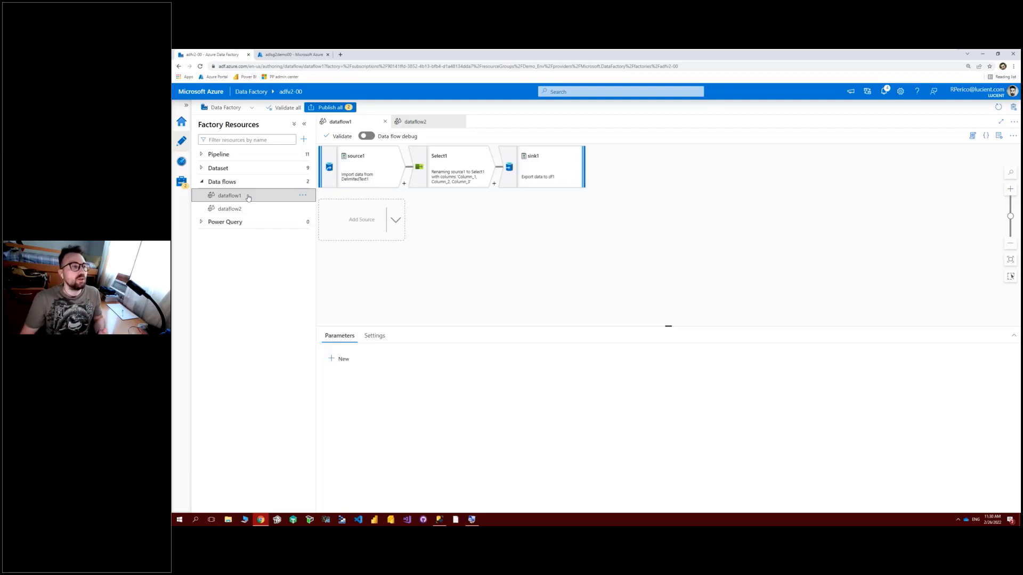
left_click(384, 122)
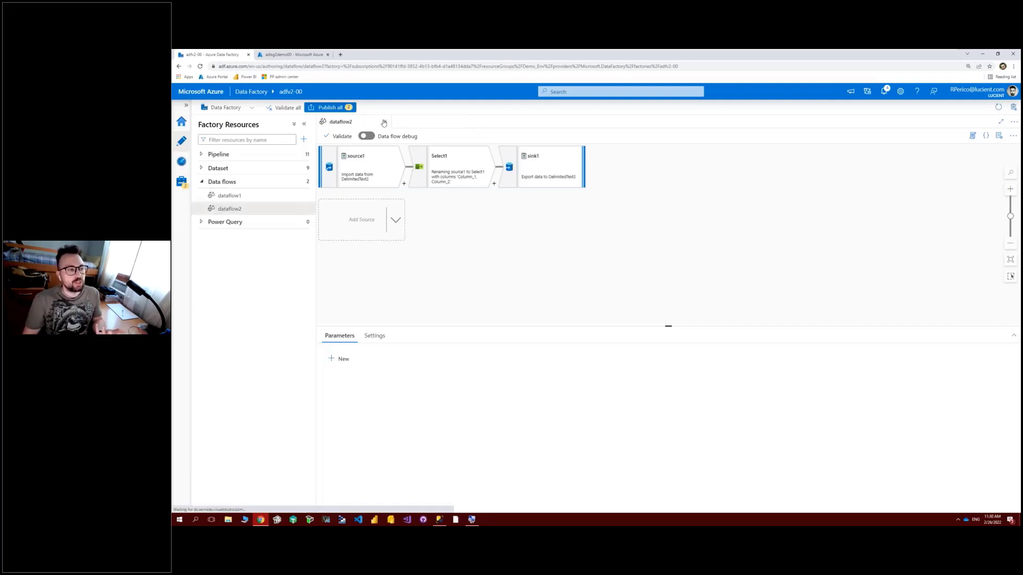
Step: Close dataflow2 and check the cluster startup times of Data flow1 and Data flow2 in the monitored df pipeline run
left_click(384, 123)
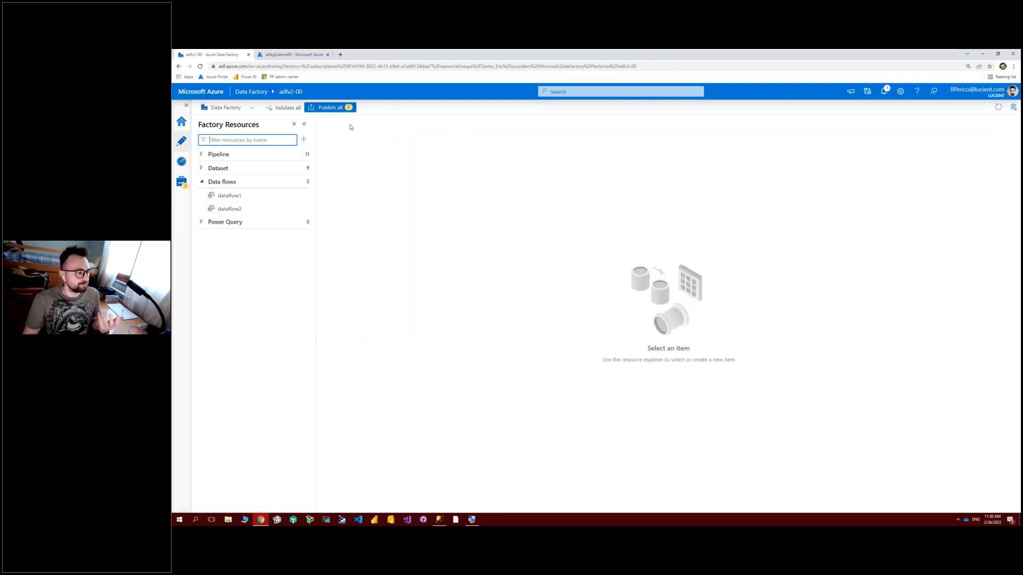
left_click(182, 162)
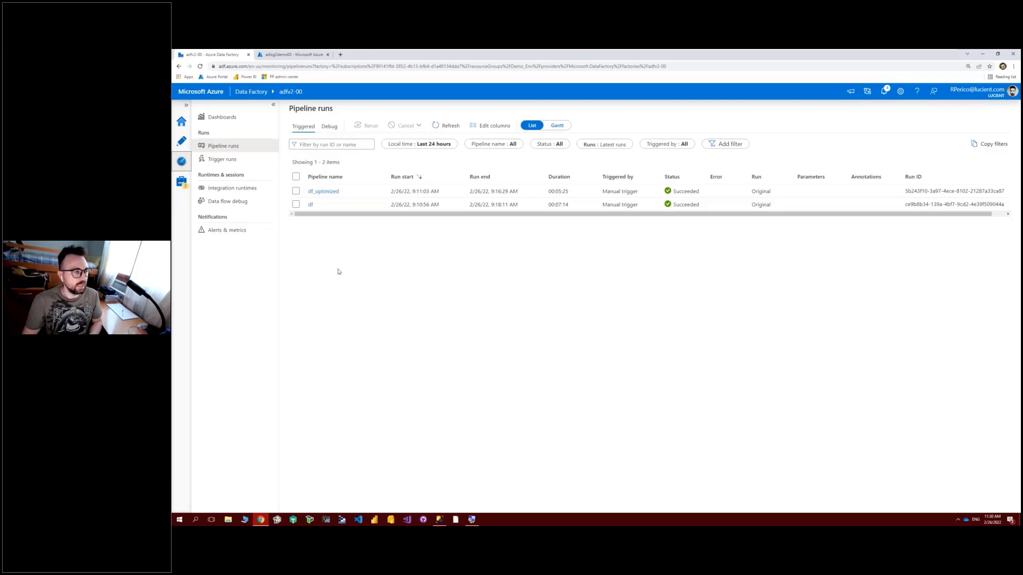
left_click(311, 206)
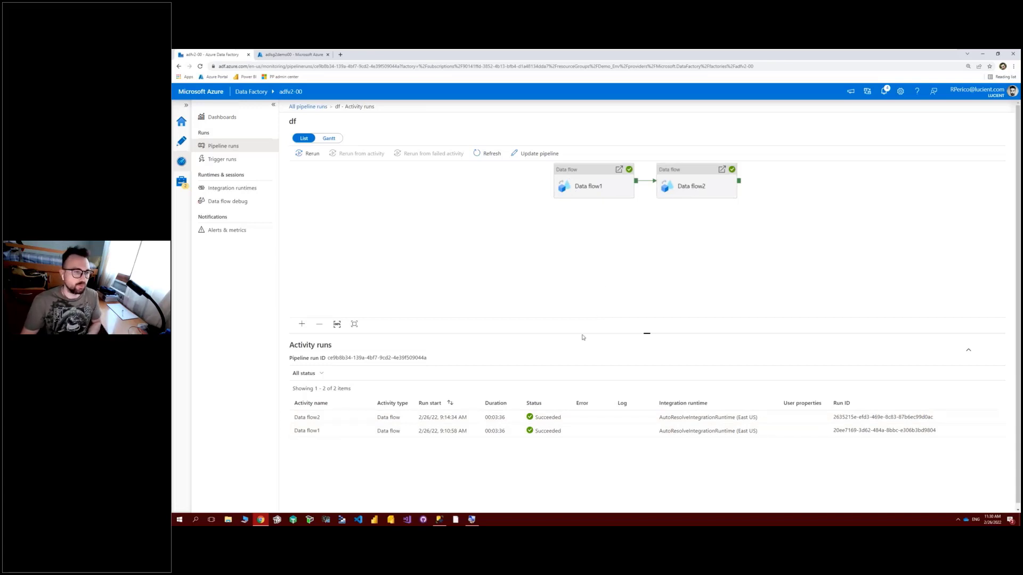
left_click(619, 170)
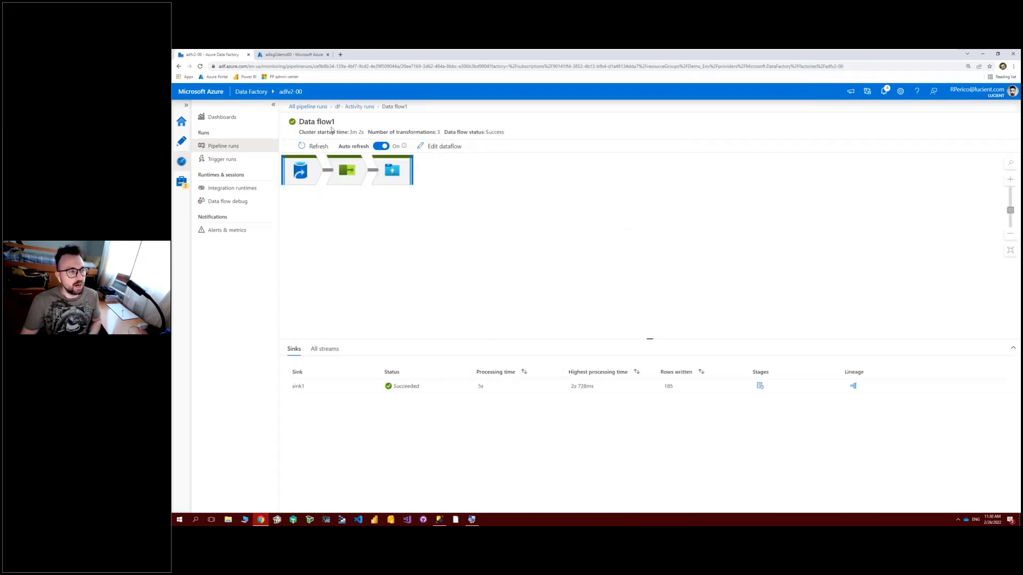
left_click_drag(349, 132, 371, 140)
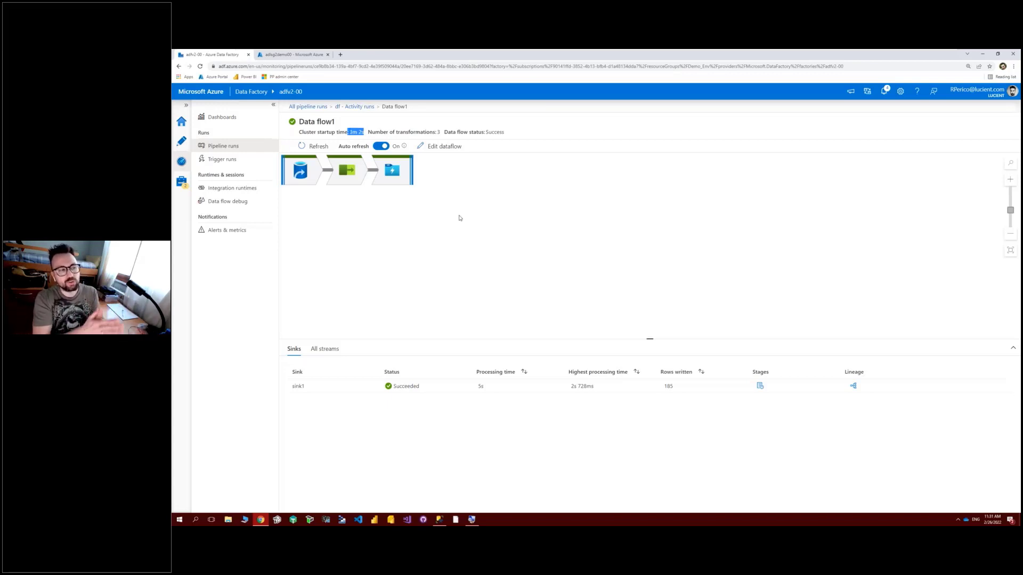
left_click(359, 107)
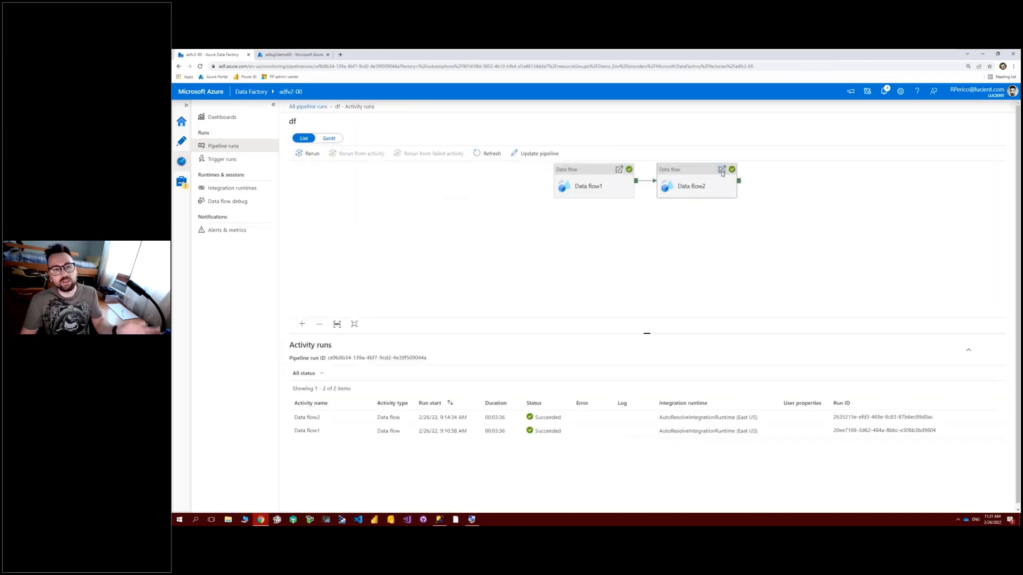
left_click(722, 170)
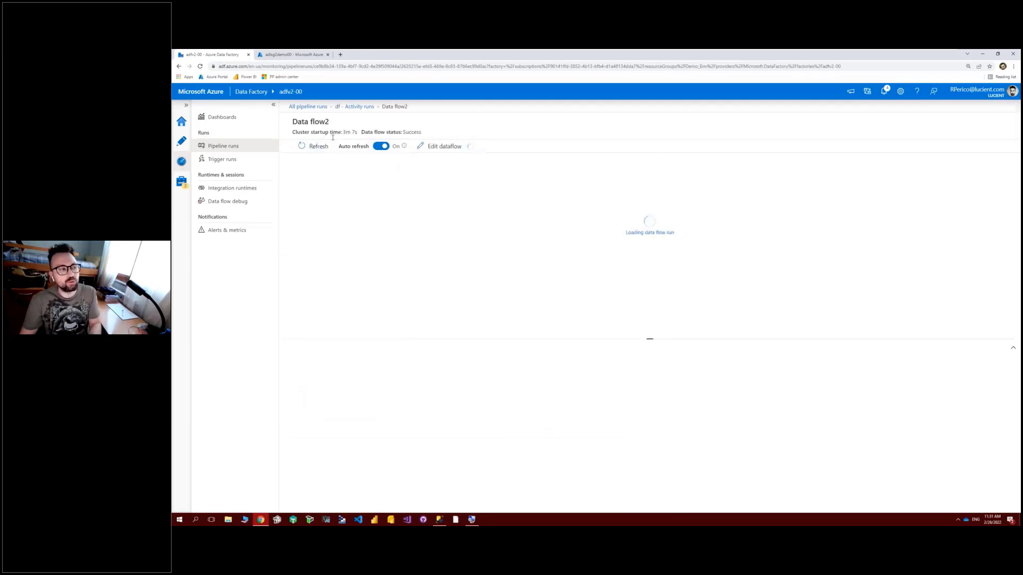
left_click_drag(349, 132, 372, 131)
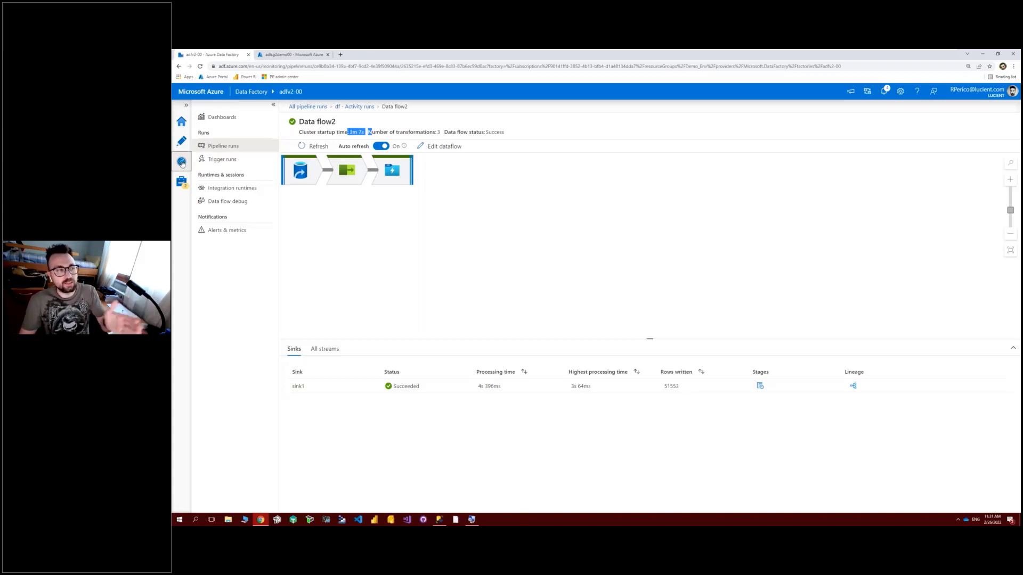
Step: Check the cluster startup times of Data flow1 and Data flow2 in the df_optimized pipeline run
left_click(315, 107)
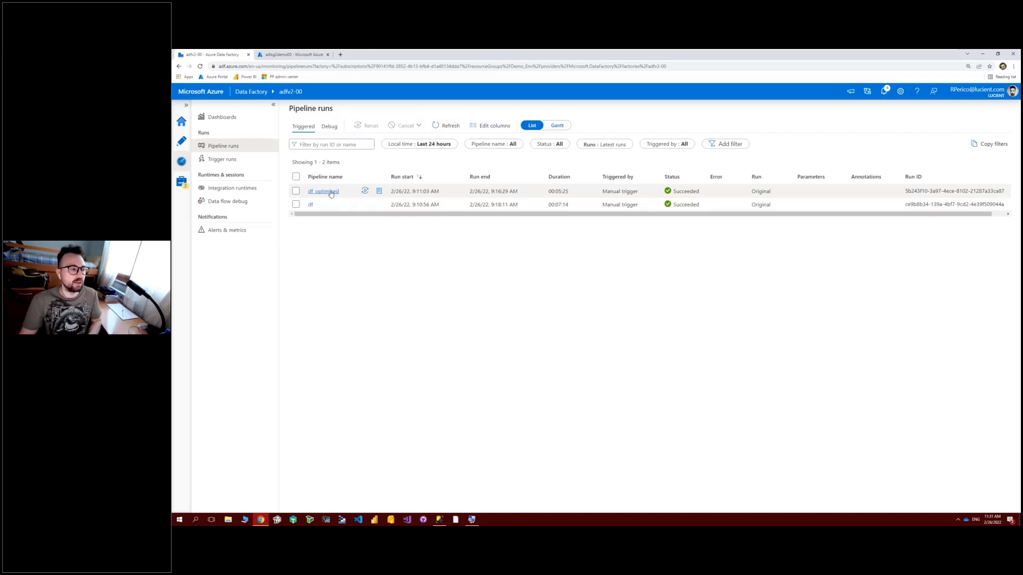
left_click(323, 191)
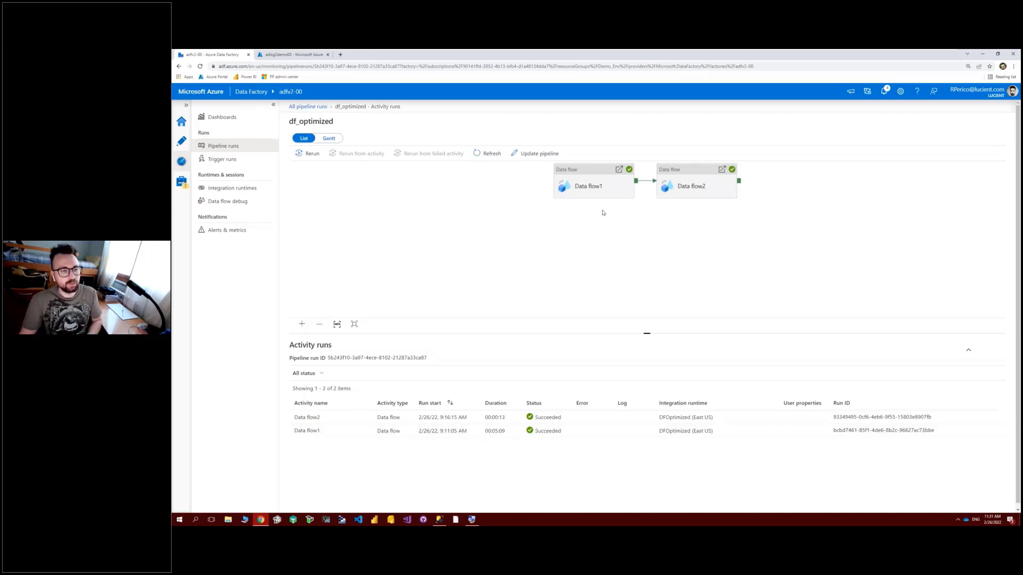
left_click(618, 169)
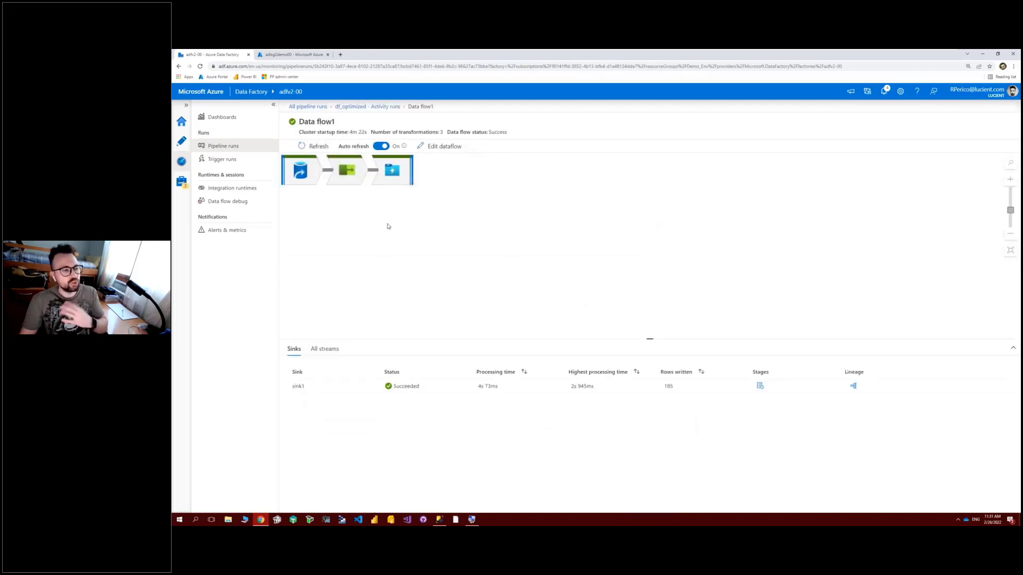
left_click_drag(350, 134, 368, 133)
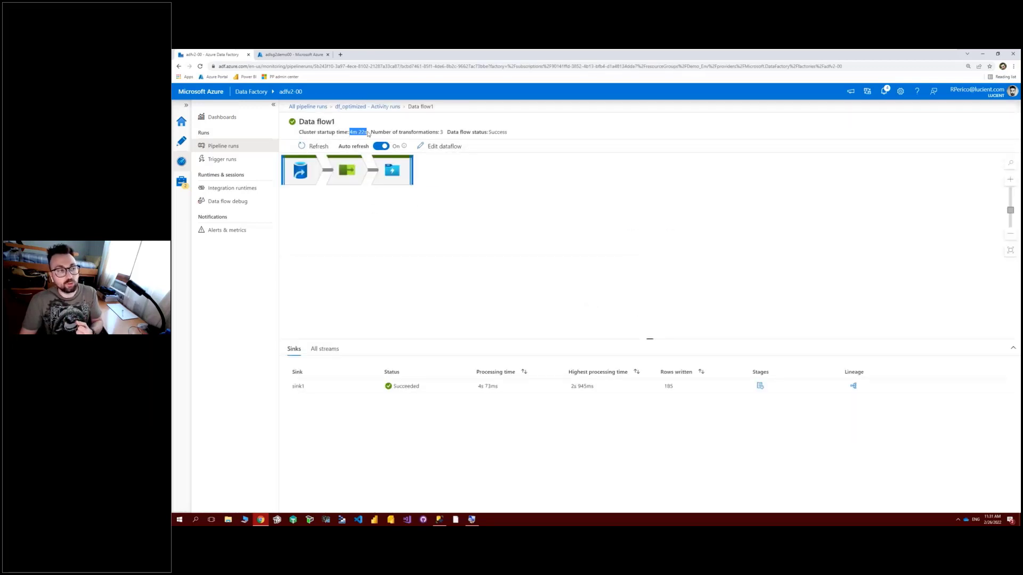
left_click(377, 108)
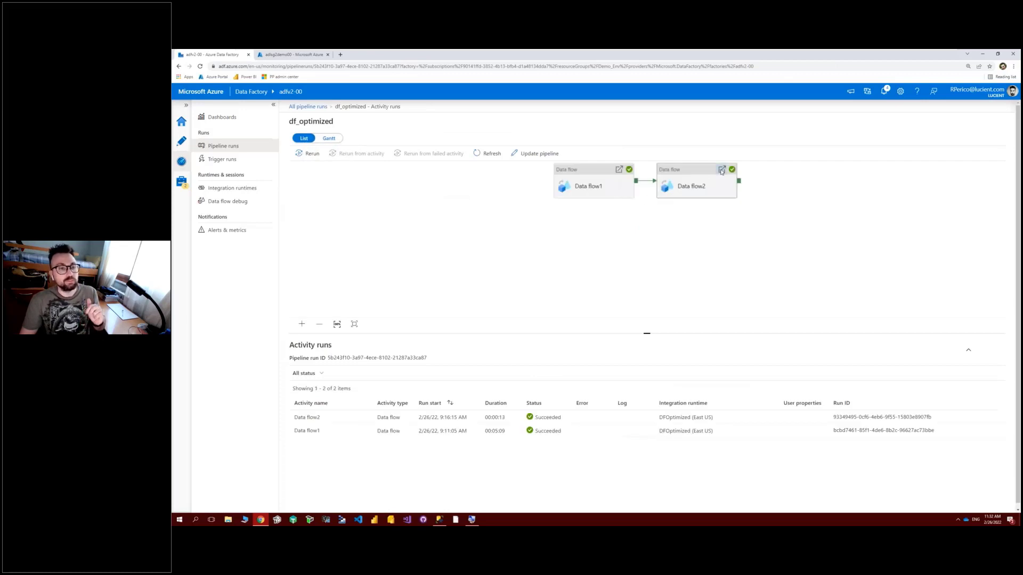
left_click(722, 171)
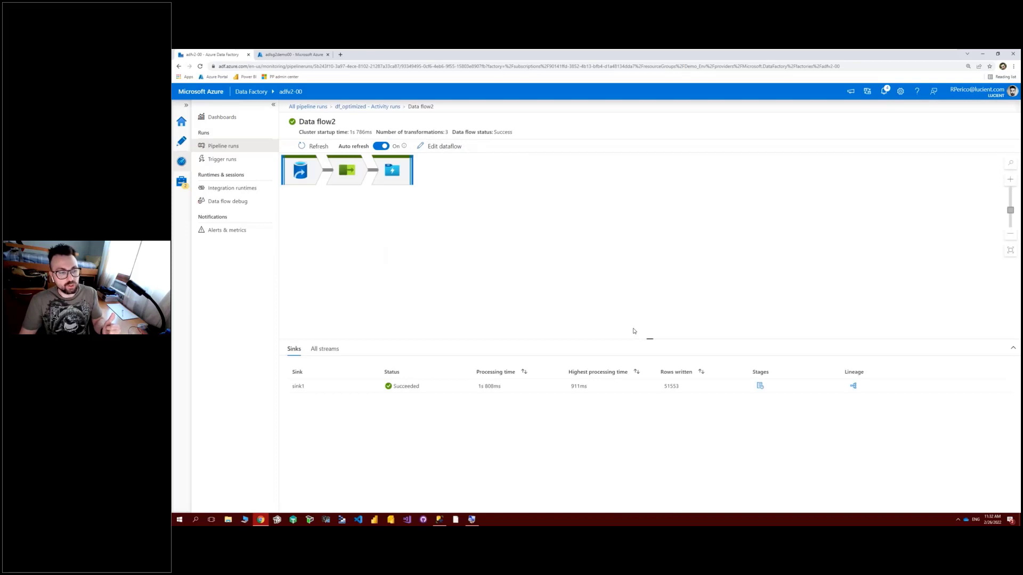
left_click_drag(300, 133, 380, 133)
double_click(364, 132)
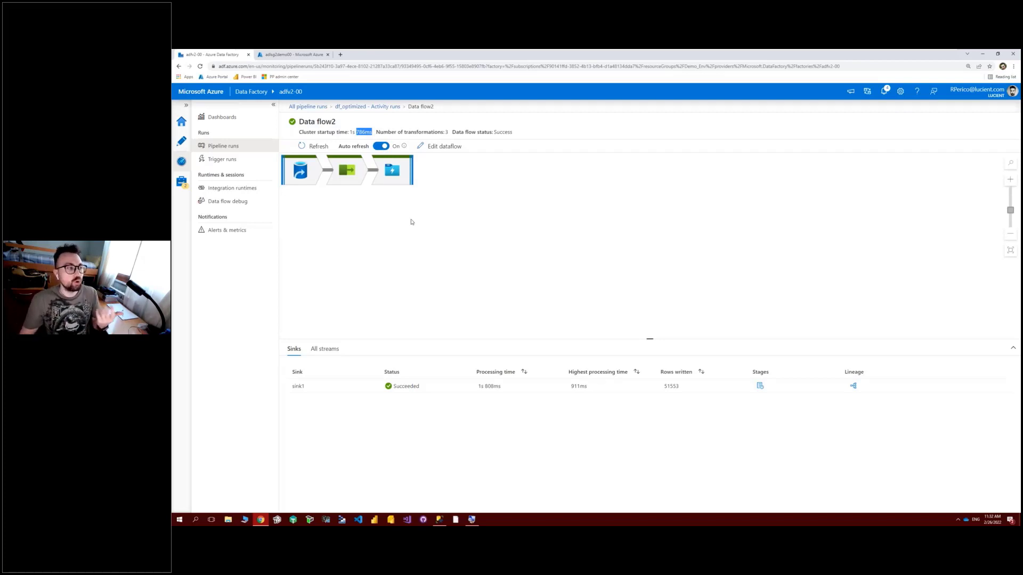
Step: Review the DFOptimized integration runtime's data flow run time settings, including time to live, and close it without saving
left_click(178, 141)
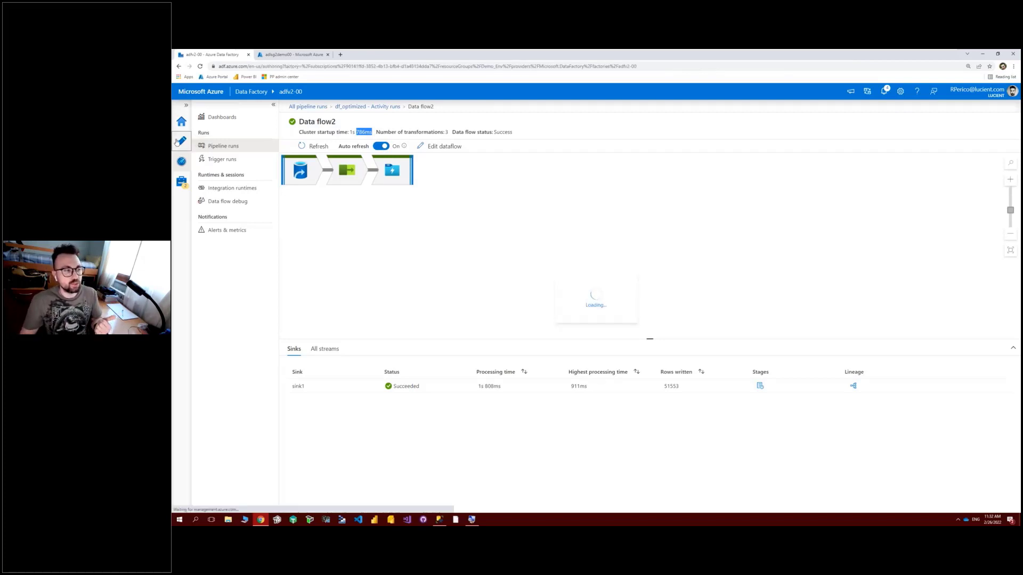
left_click(179, 181)
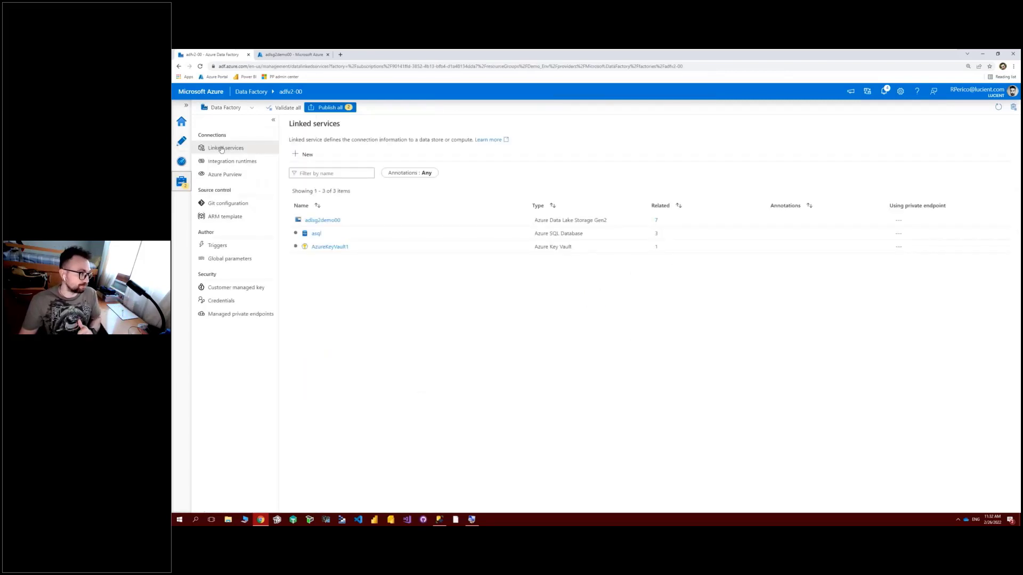
left_click(221, 161)
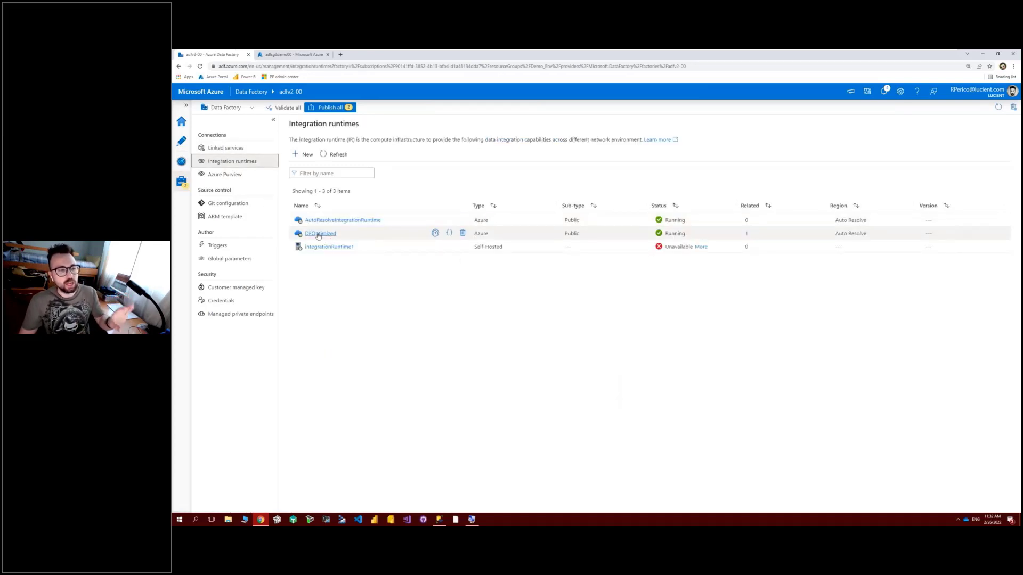
left_click(319, 233)
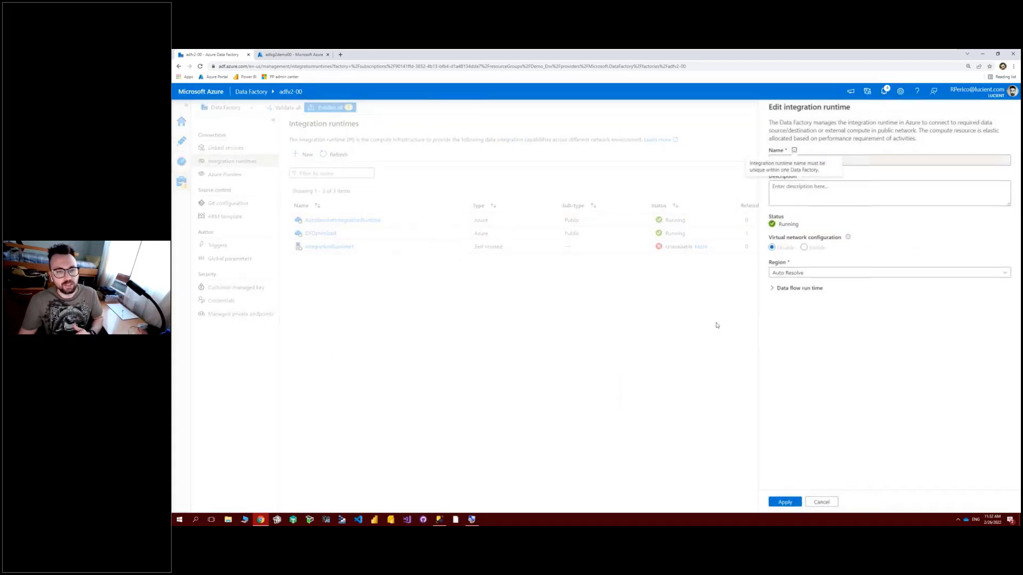
left_click(788, 289)
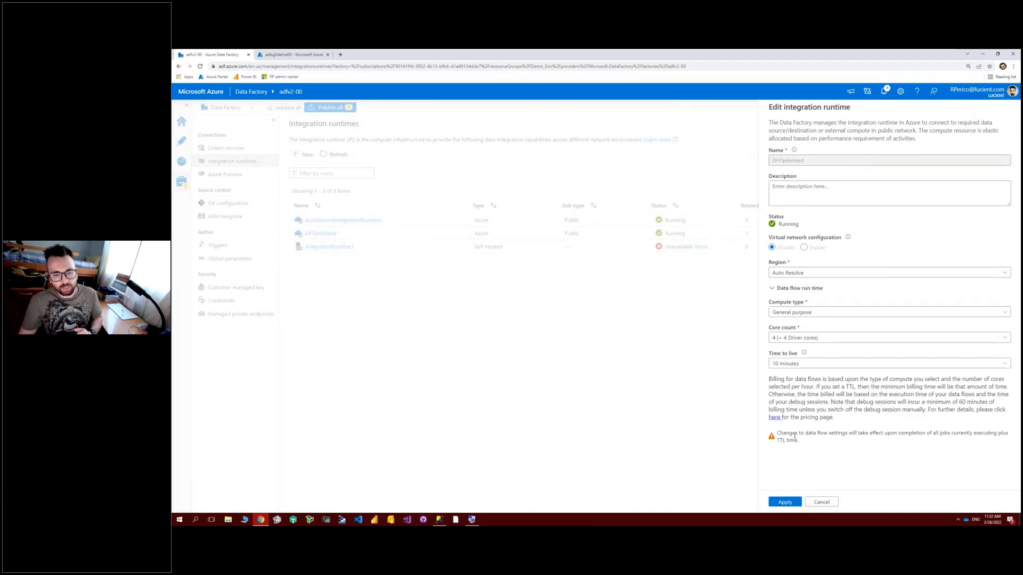
left_click_drag(803, 448, 780, 443)
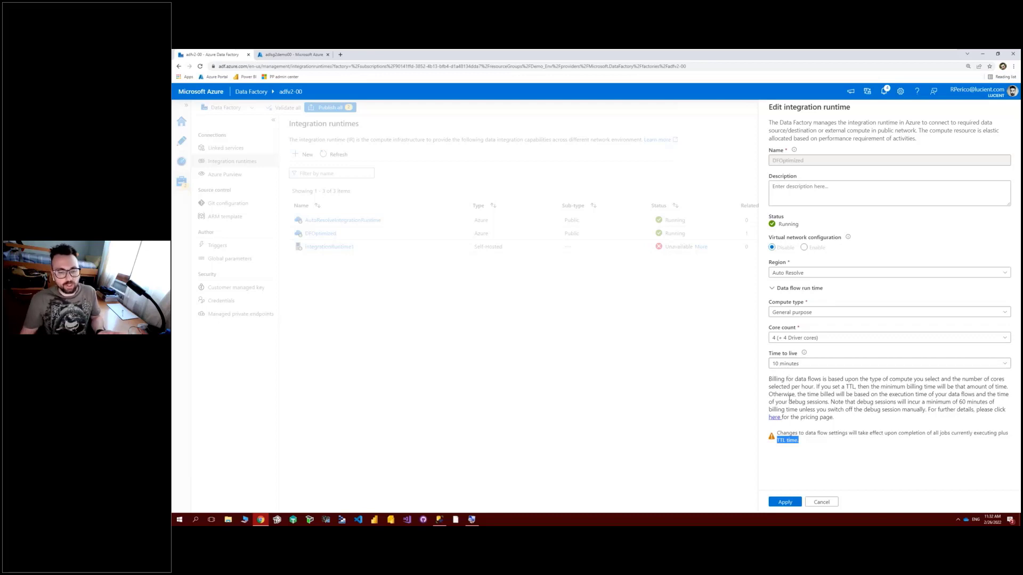
left_click(815, 503)
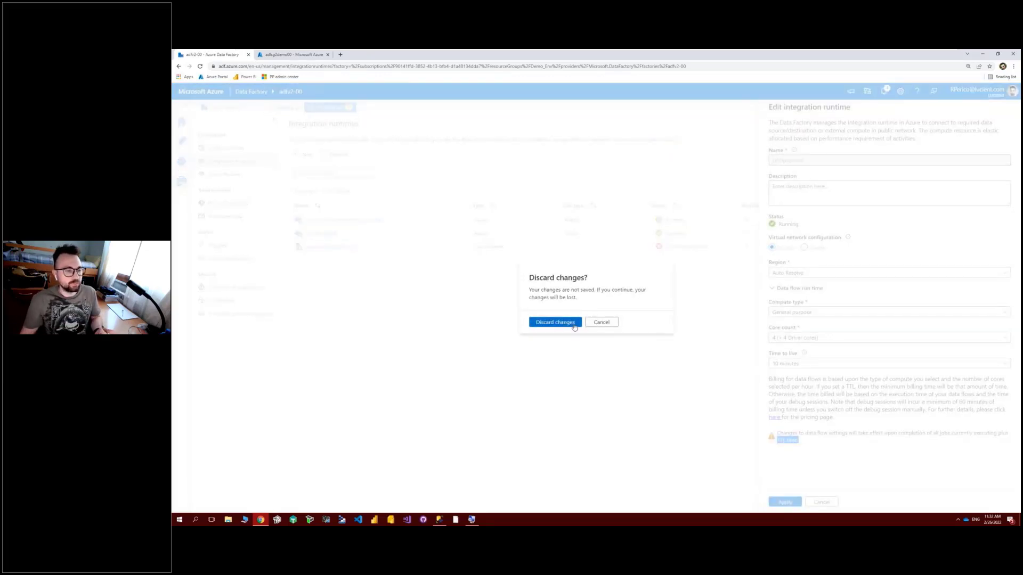
left_click(555, 321)
Step: Open the df and df_optimized pipelines and review which integration runtime df_optimized's Data flow1 and Data flow2 activities run on
left_click(181, 141)
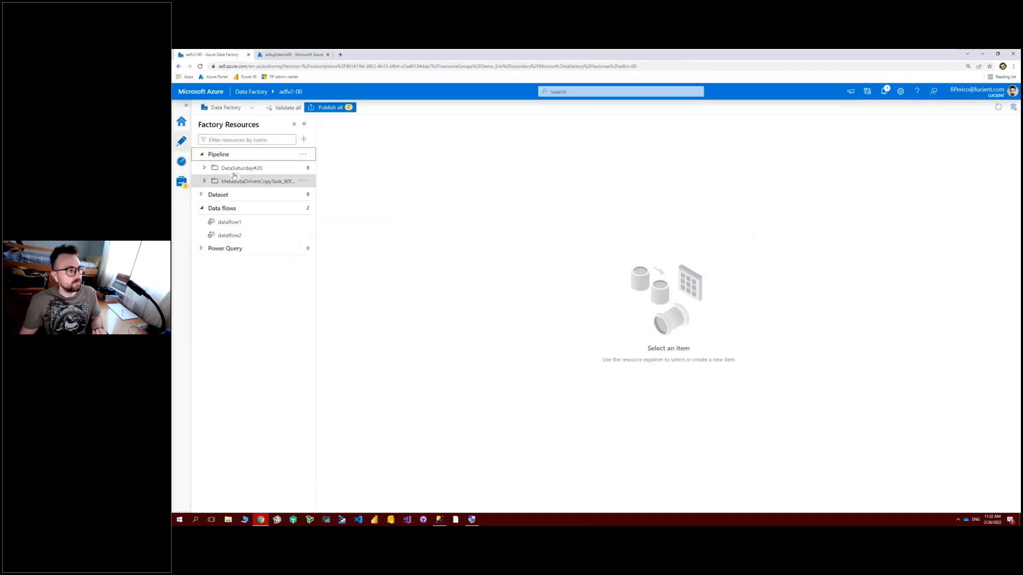
left_click(227, 185)
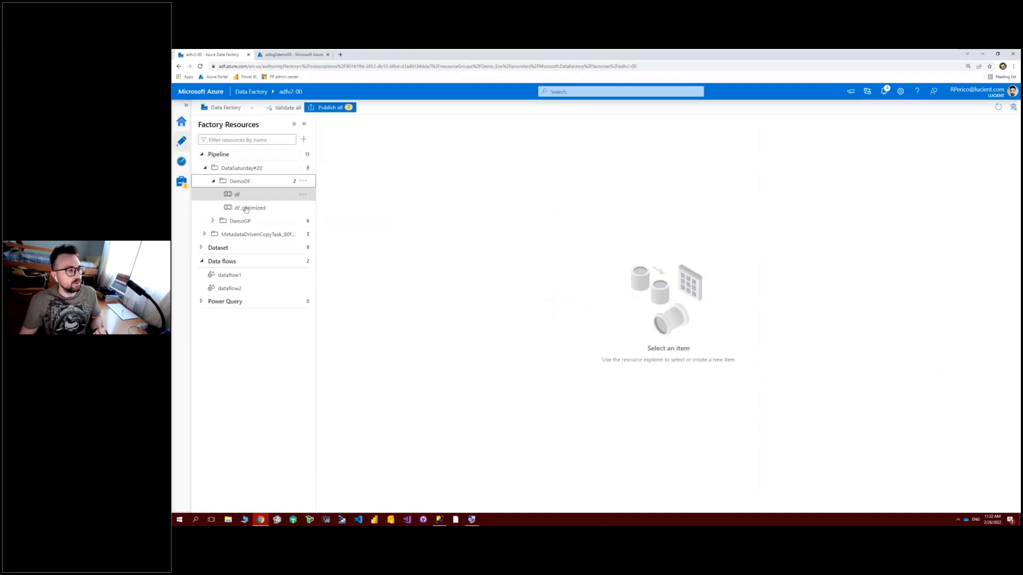
left_click(239, 196)
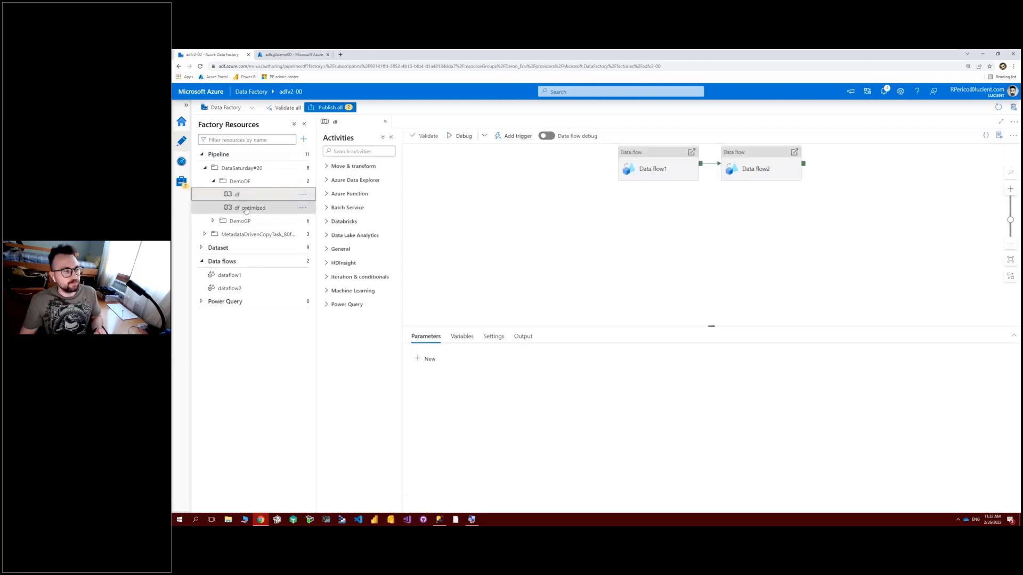
left_click(246, 209)
left_click(668, 171)
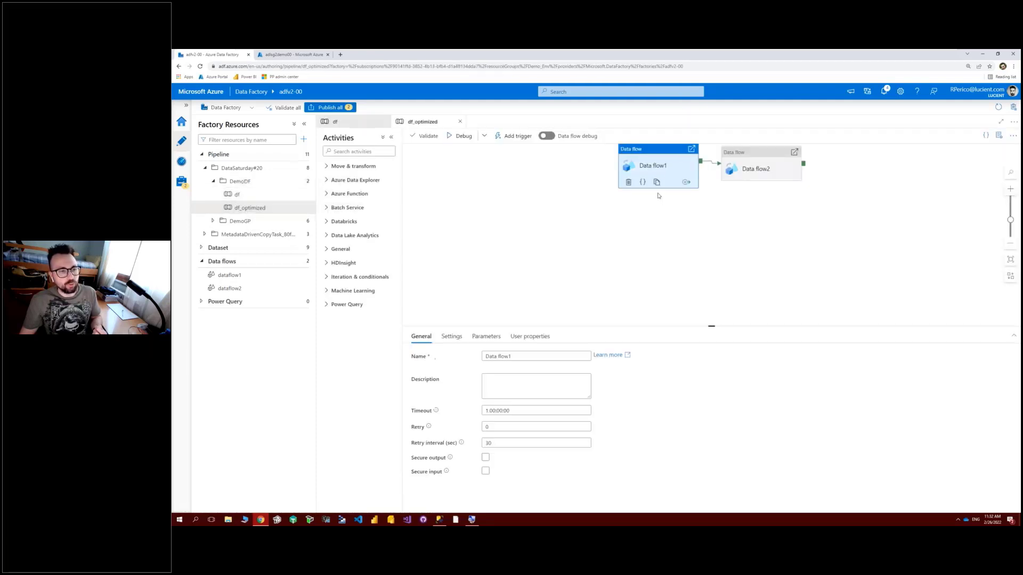
left_click(456, 338)
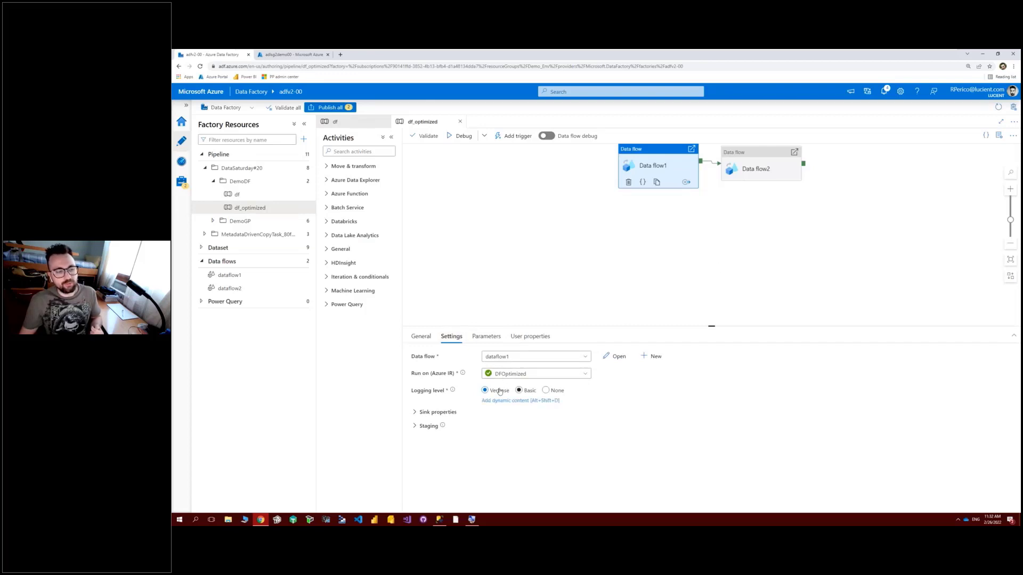
left_click(734, 172)
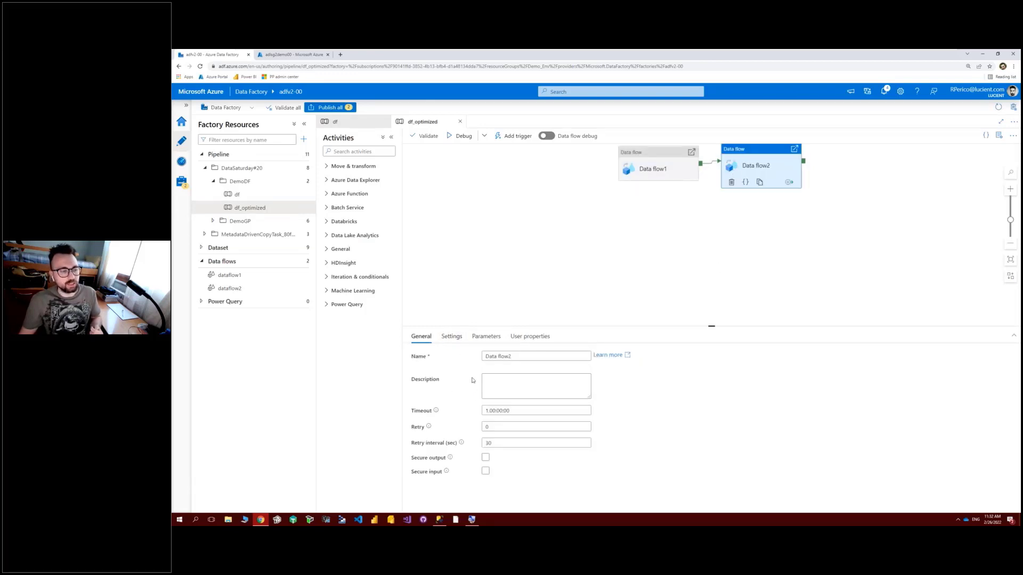
left_click(451, 336)
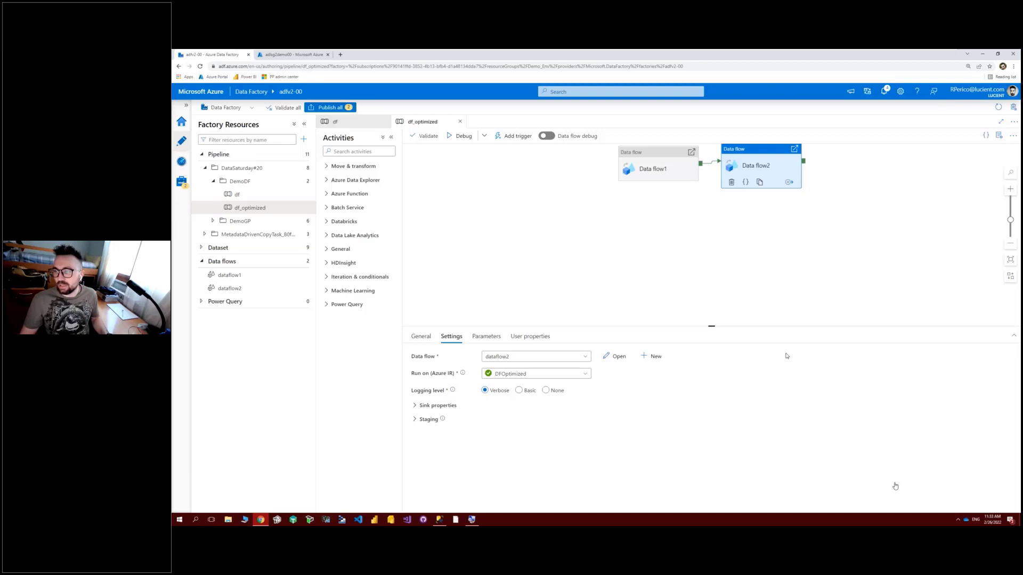
Step: Switch to the presentation and advance past the TTL integration runtime slides to the Azure DevOps slide
key("alt+Tab")
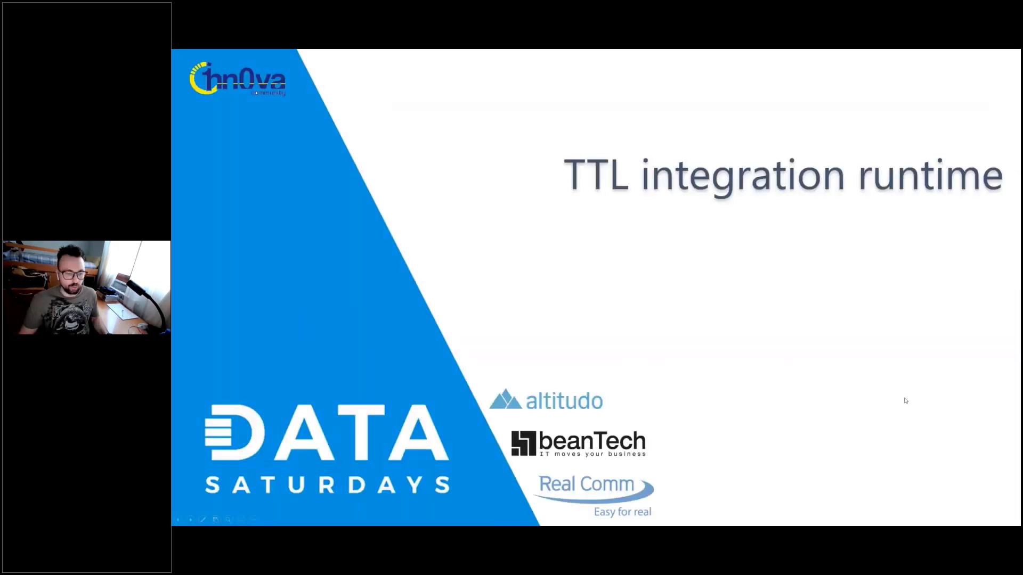
key("Right")
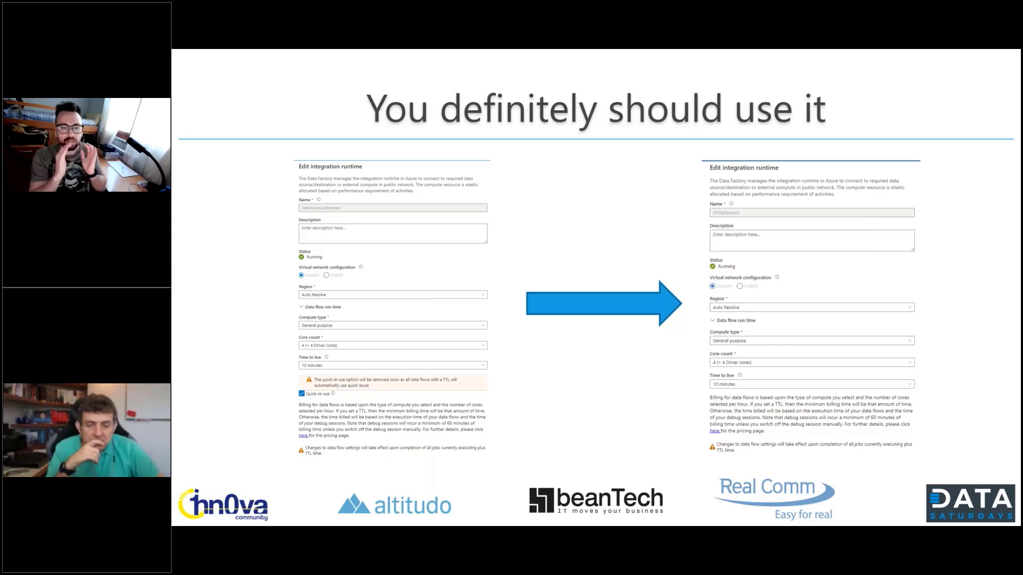
key("Right")
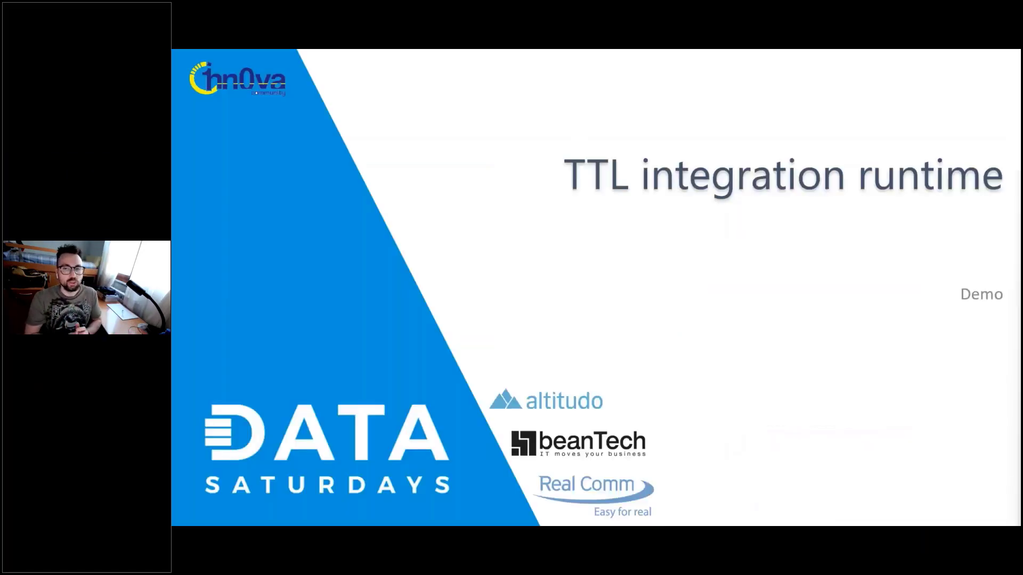
key("Right")
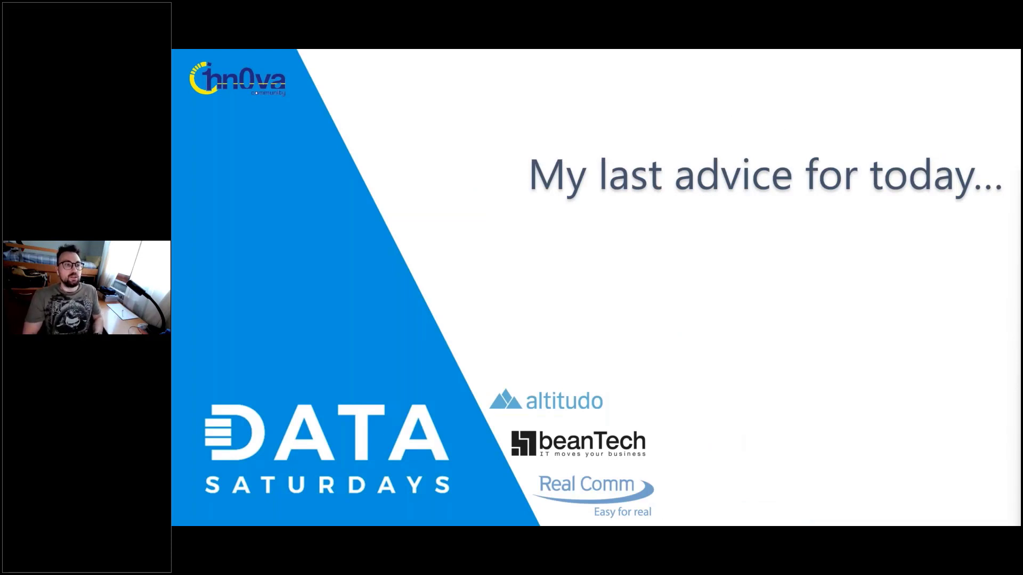
key("Right")
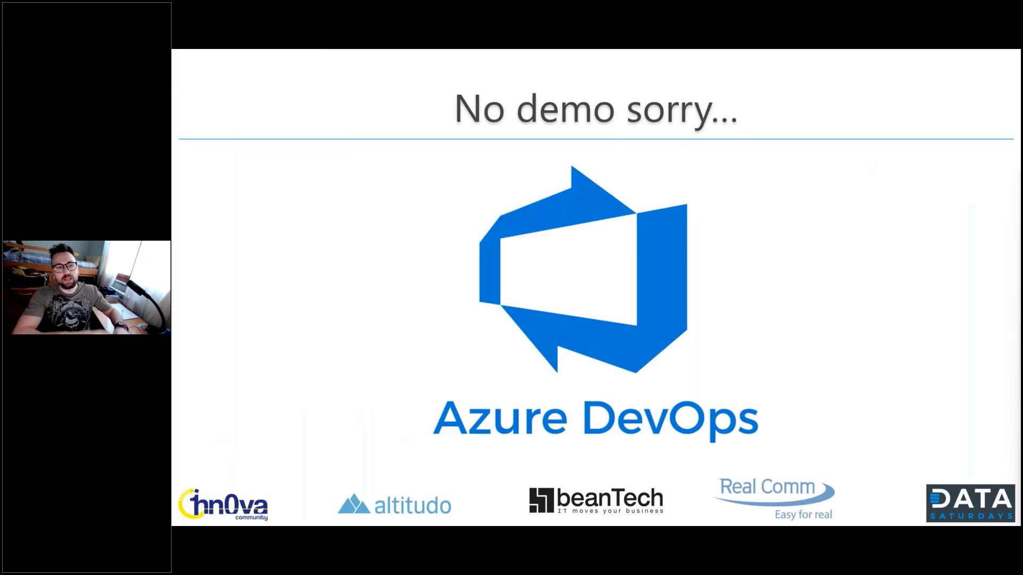